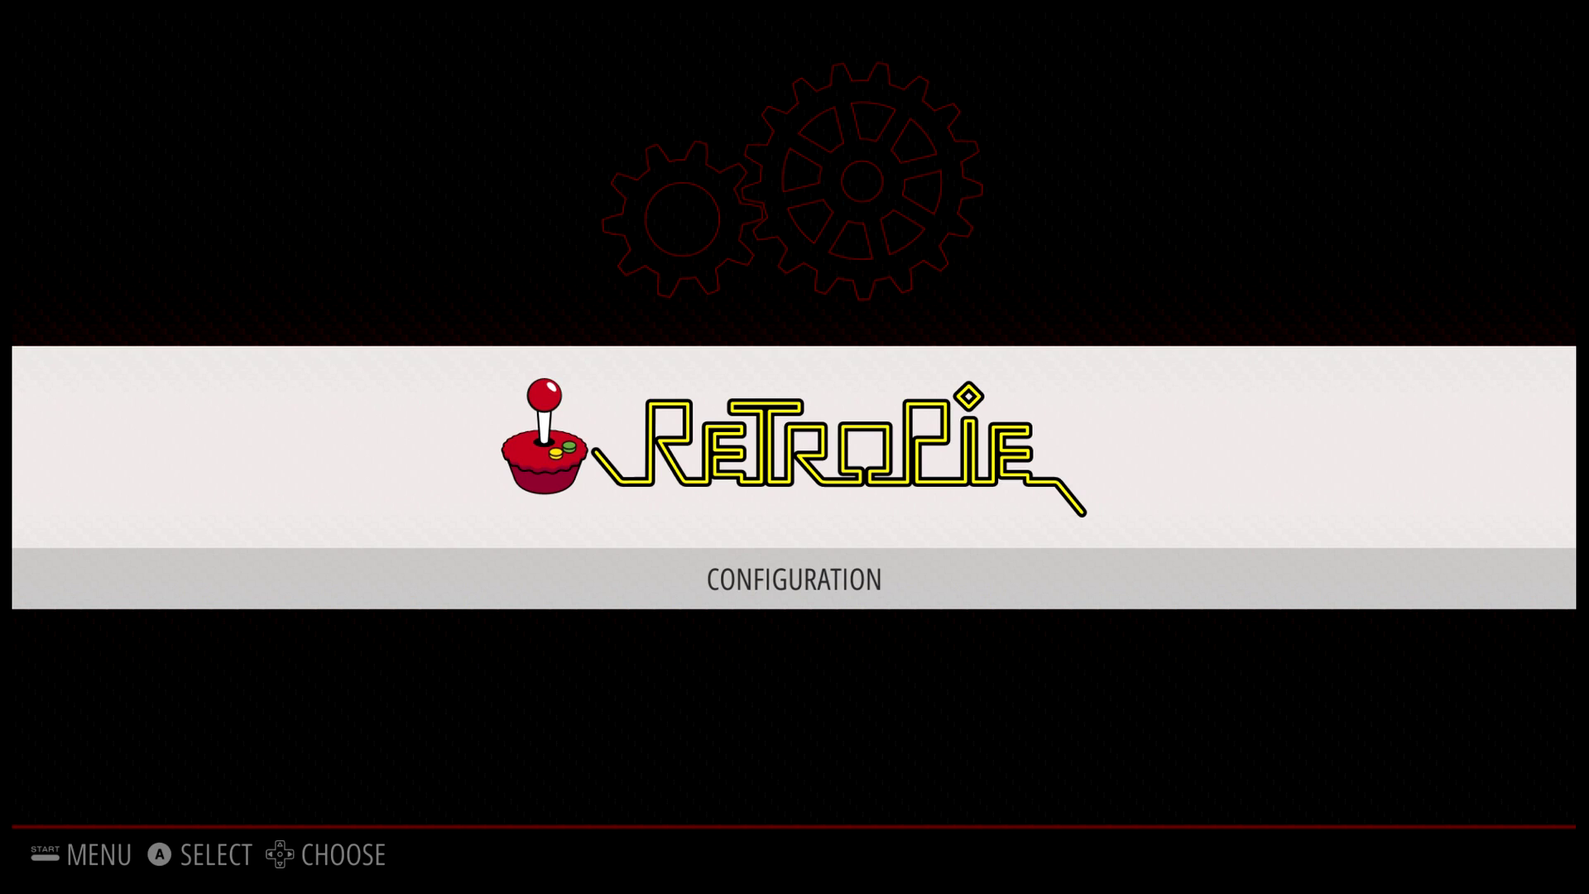
Open the Configuration tools list and launch RASPI-CONFIG.
key(Return)
key(Up)
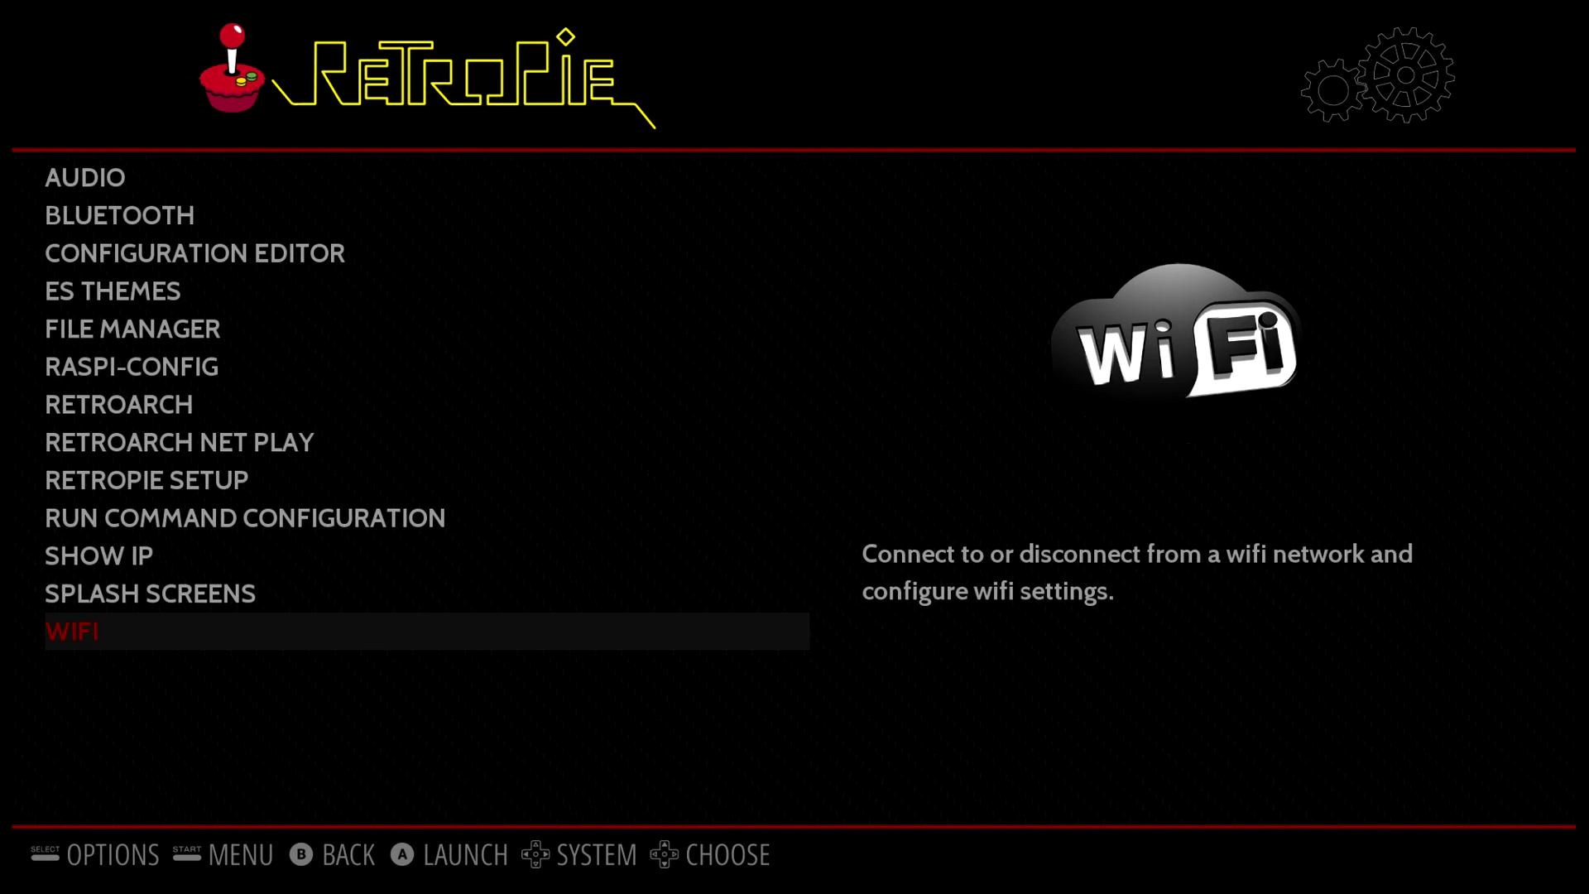
key(Down)
key(Down)
key(Down)
key(Down)
key(Down)
key(Down)
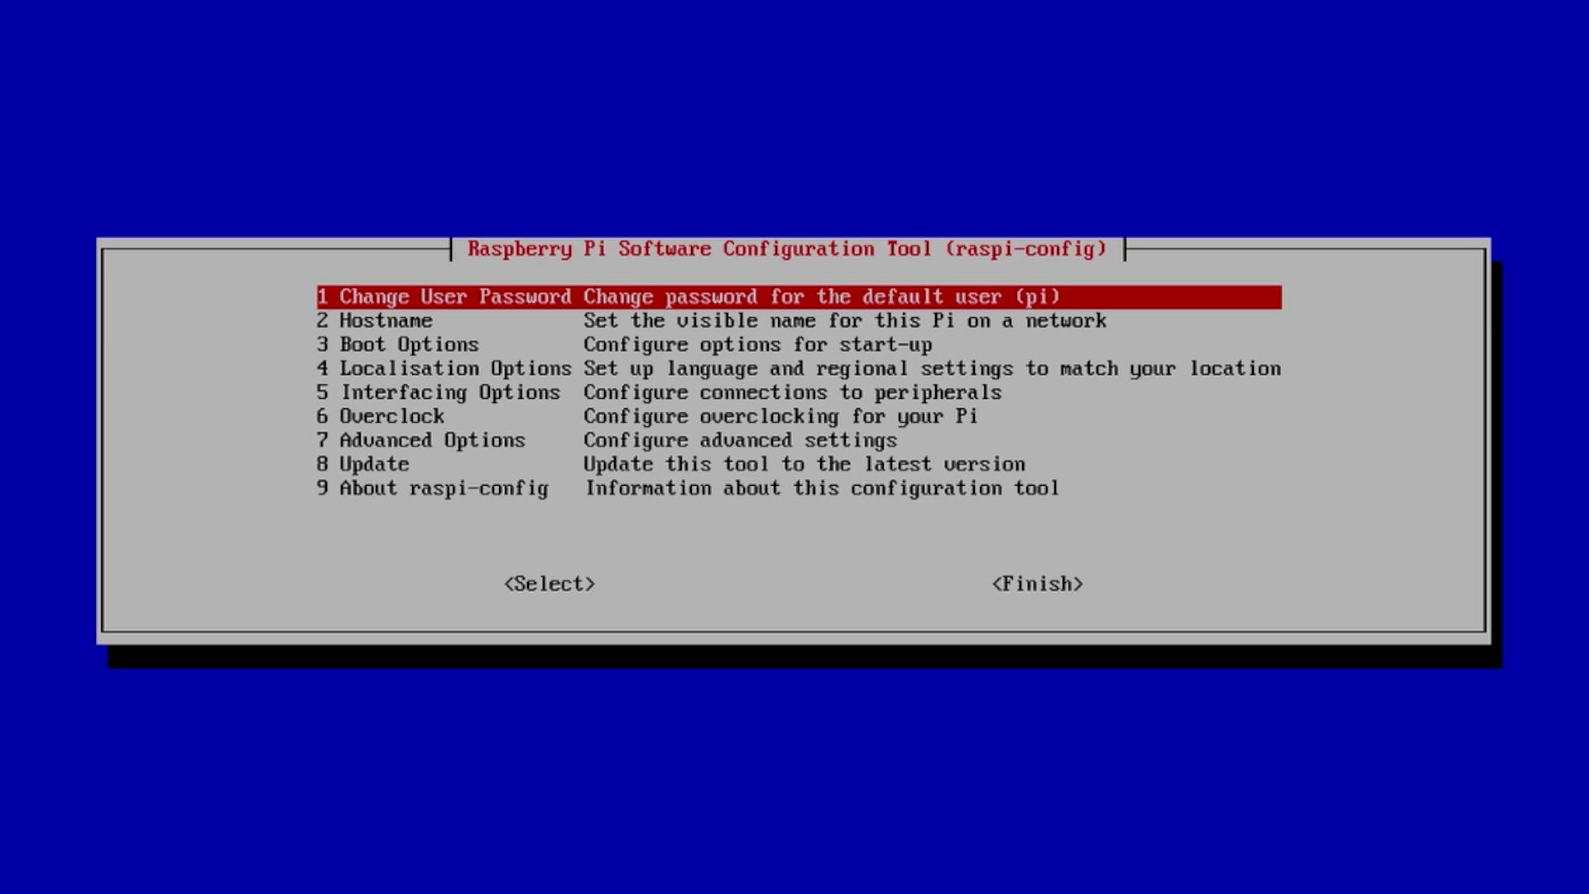
Enable the SSH server via Interfacing Options > P2 SSH, answering Yes.
key(Down)
key(Down)
key(Down)
key(Down)
key(Tab)
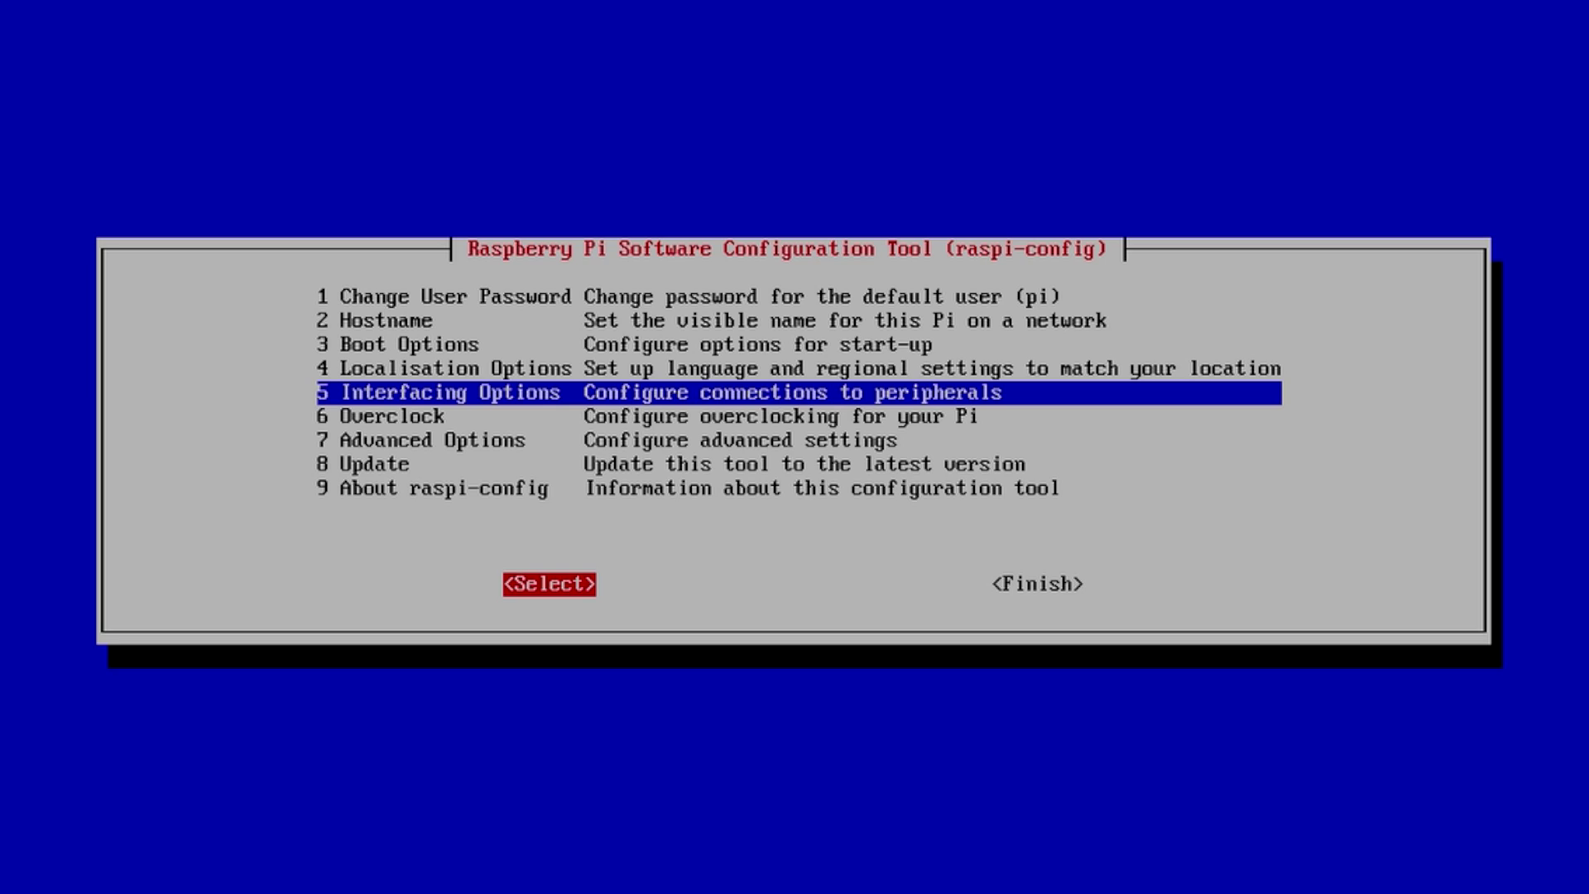
key(Return)
key(Down)
key(Tab)
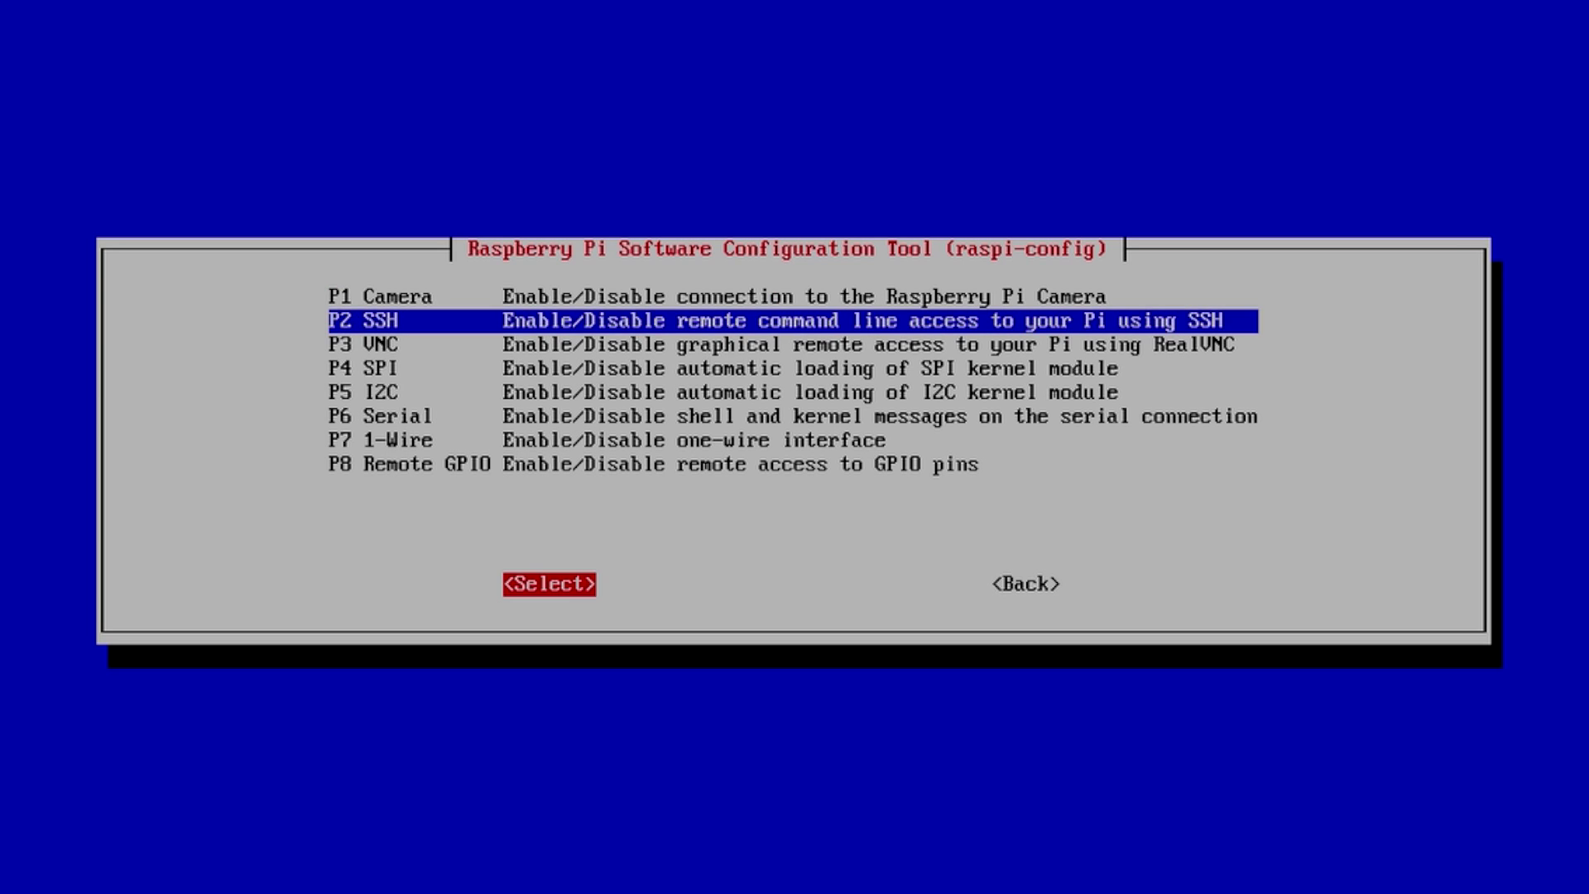
key(Return)
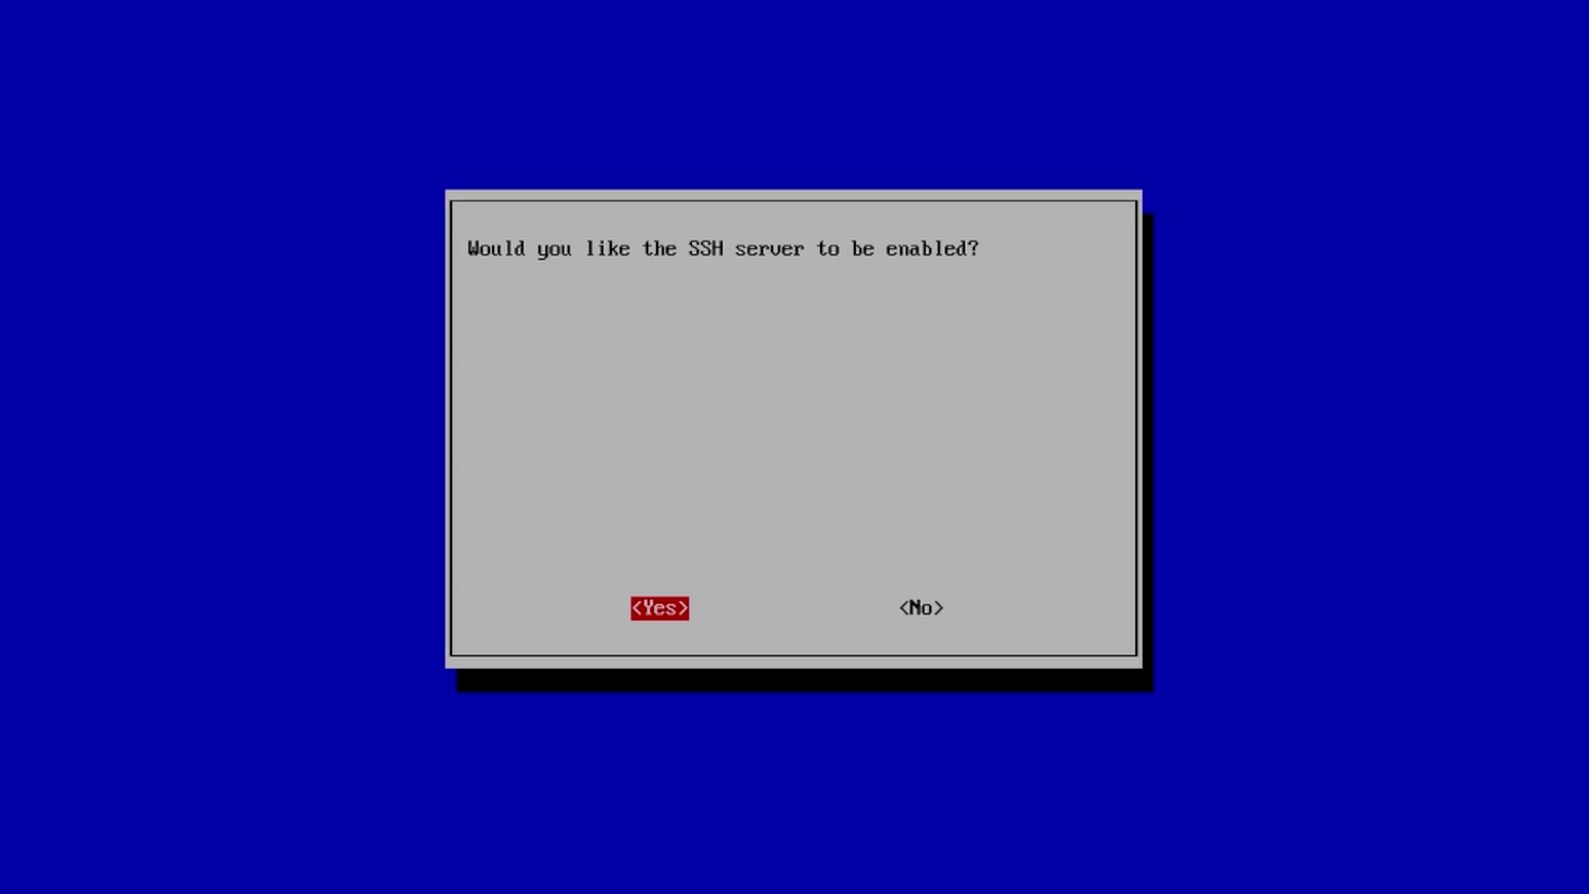
key(Return)
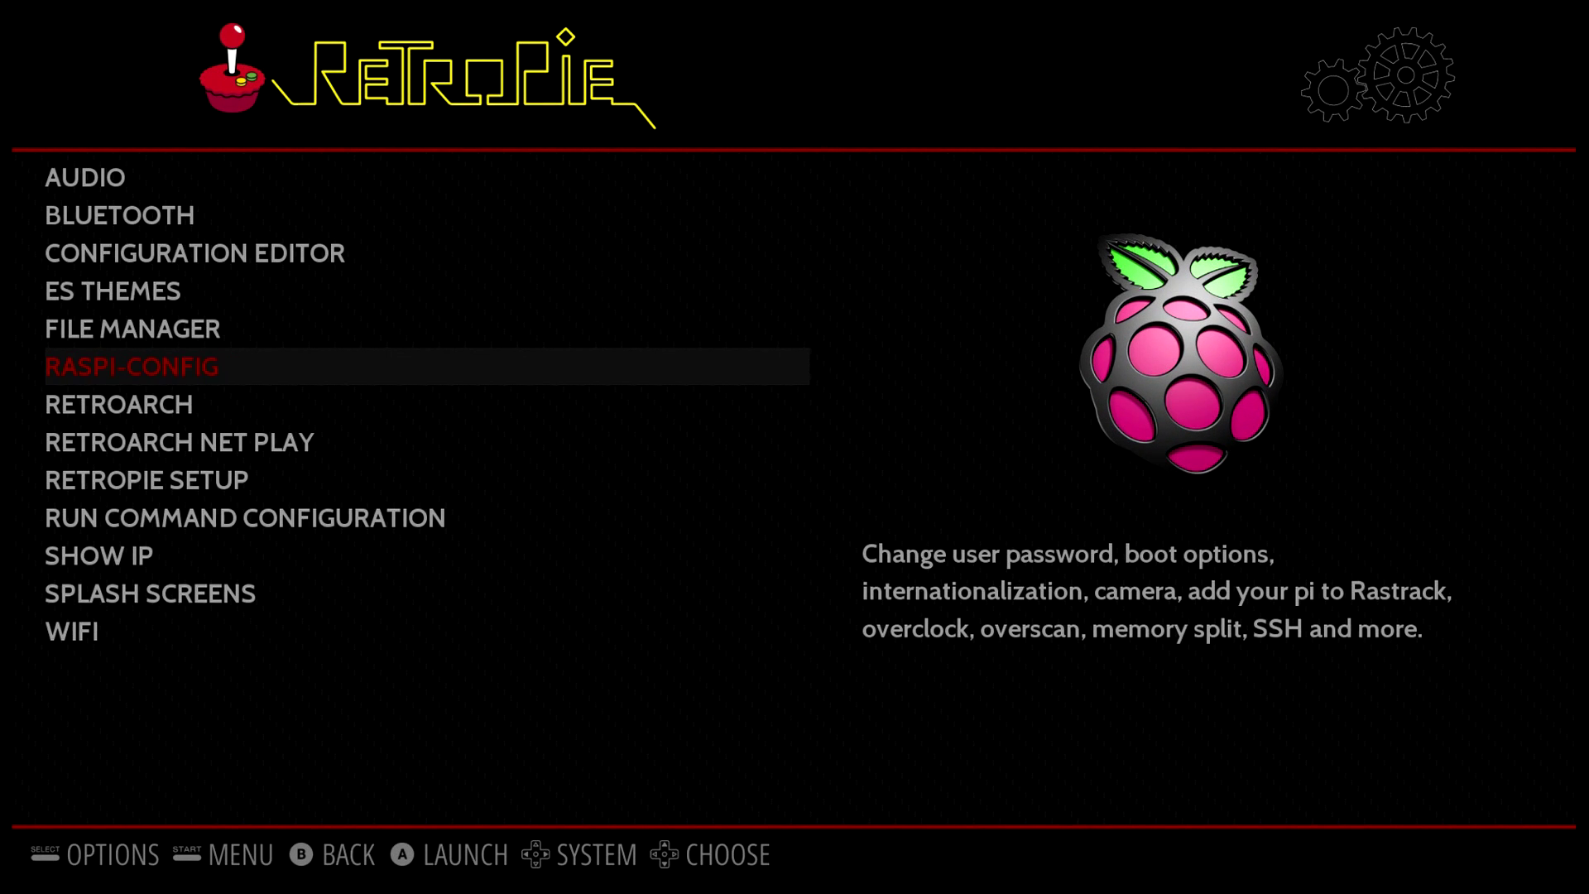
Launch RETROPIE SETUP, dismiss the notice, and confirm Update RetroPie-Setup script.
key(Down)
key(Down)
key(Down)
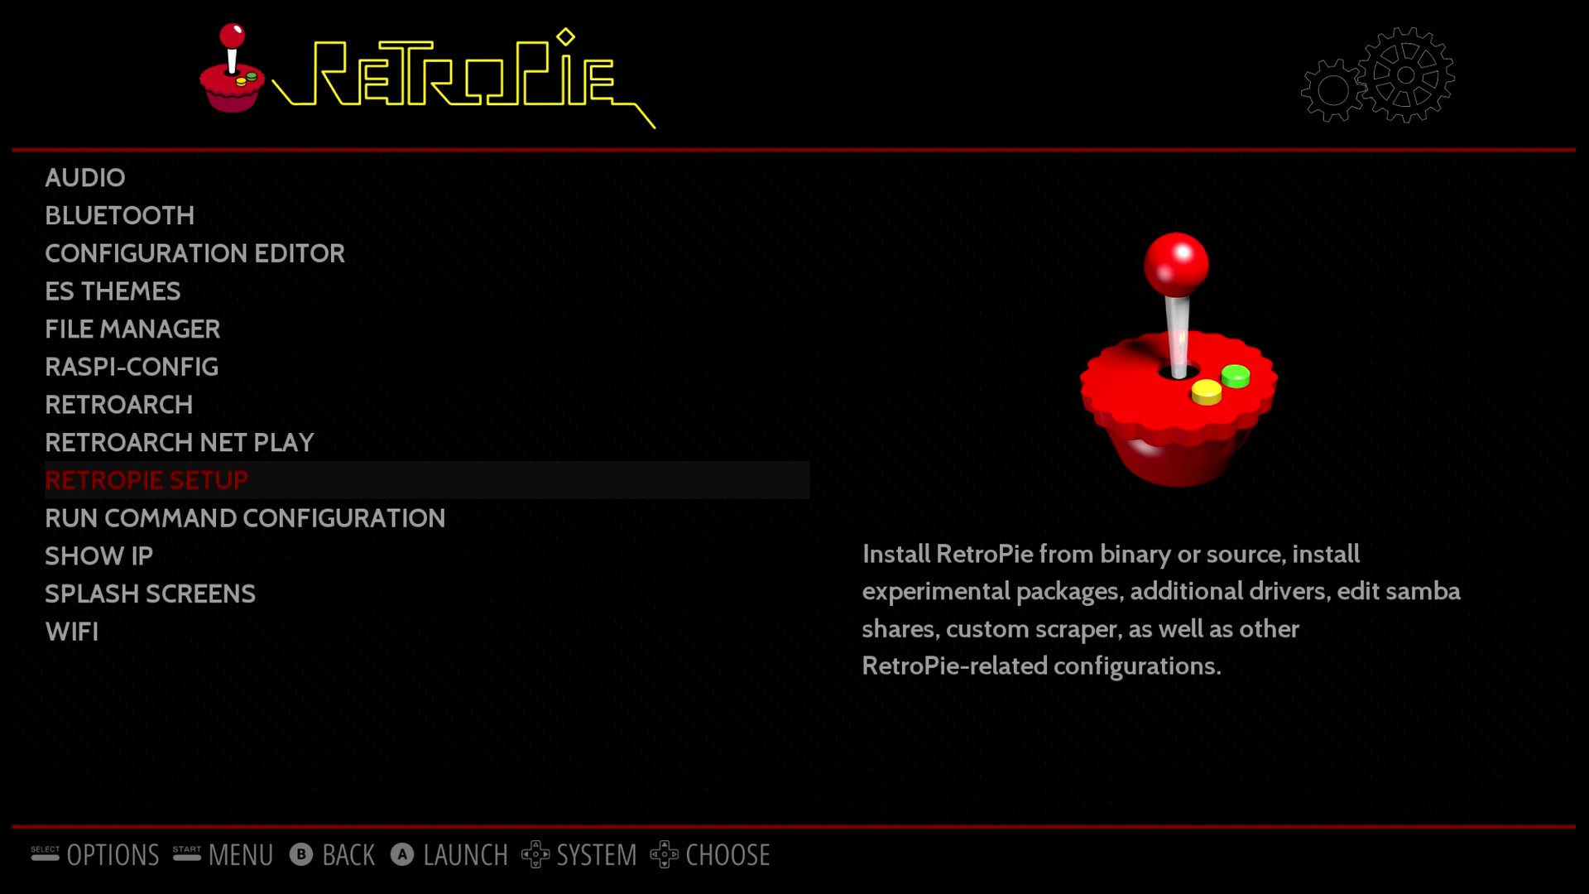
key(Return)
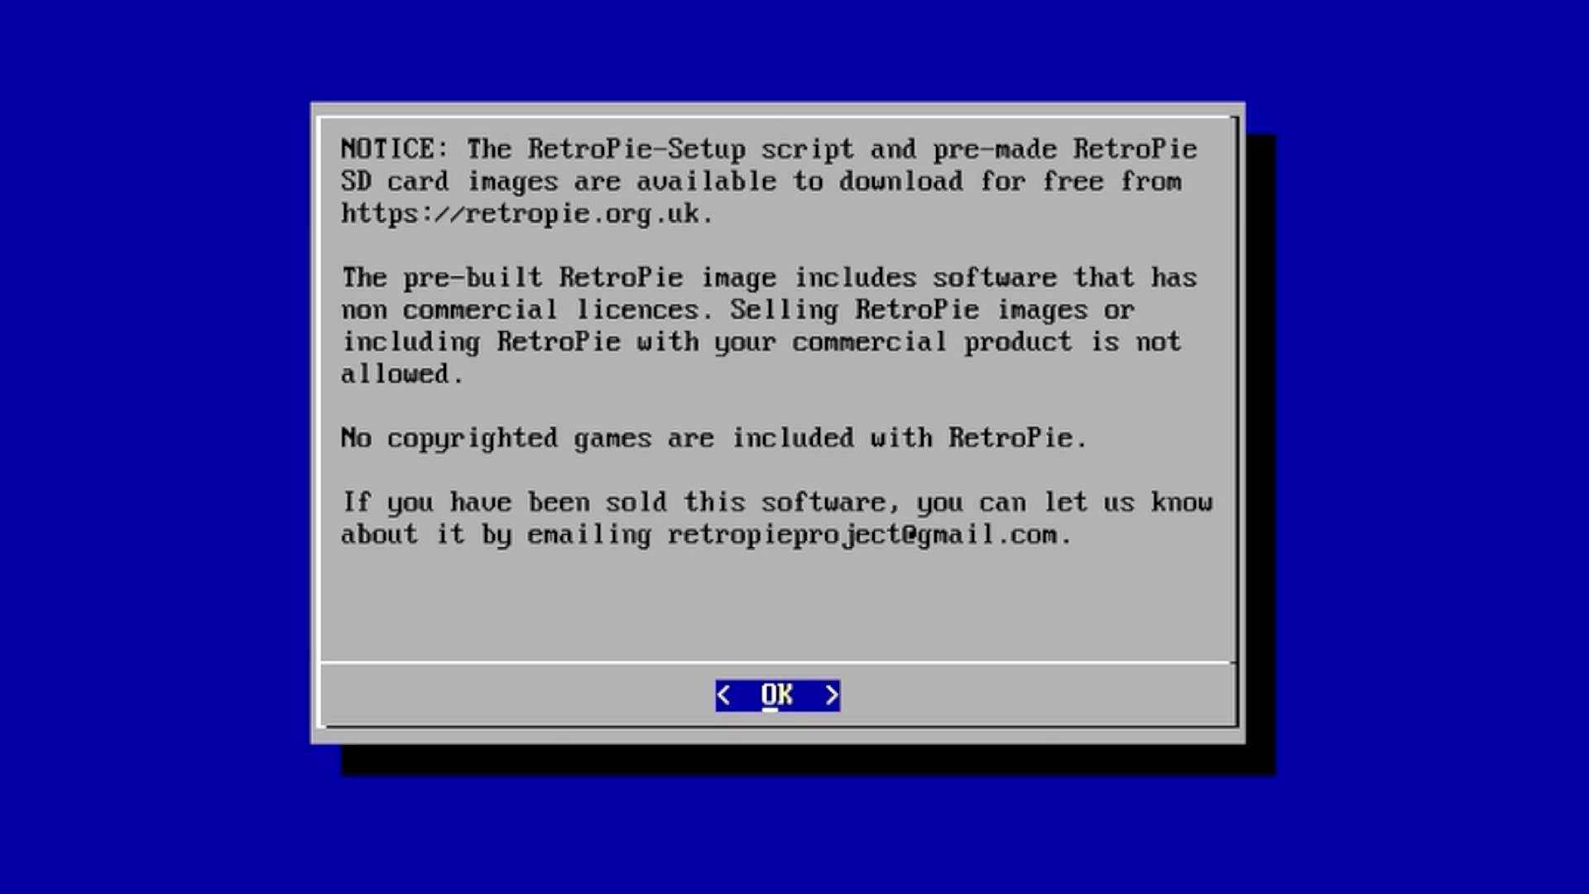
key(Return)
key(Down)
key(Down)
key(Down)
key(Down)
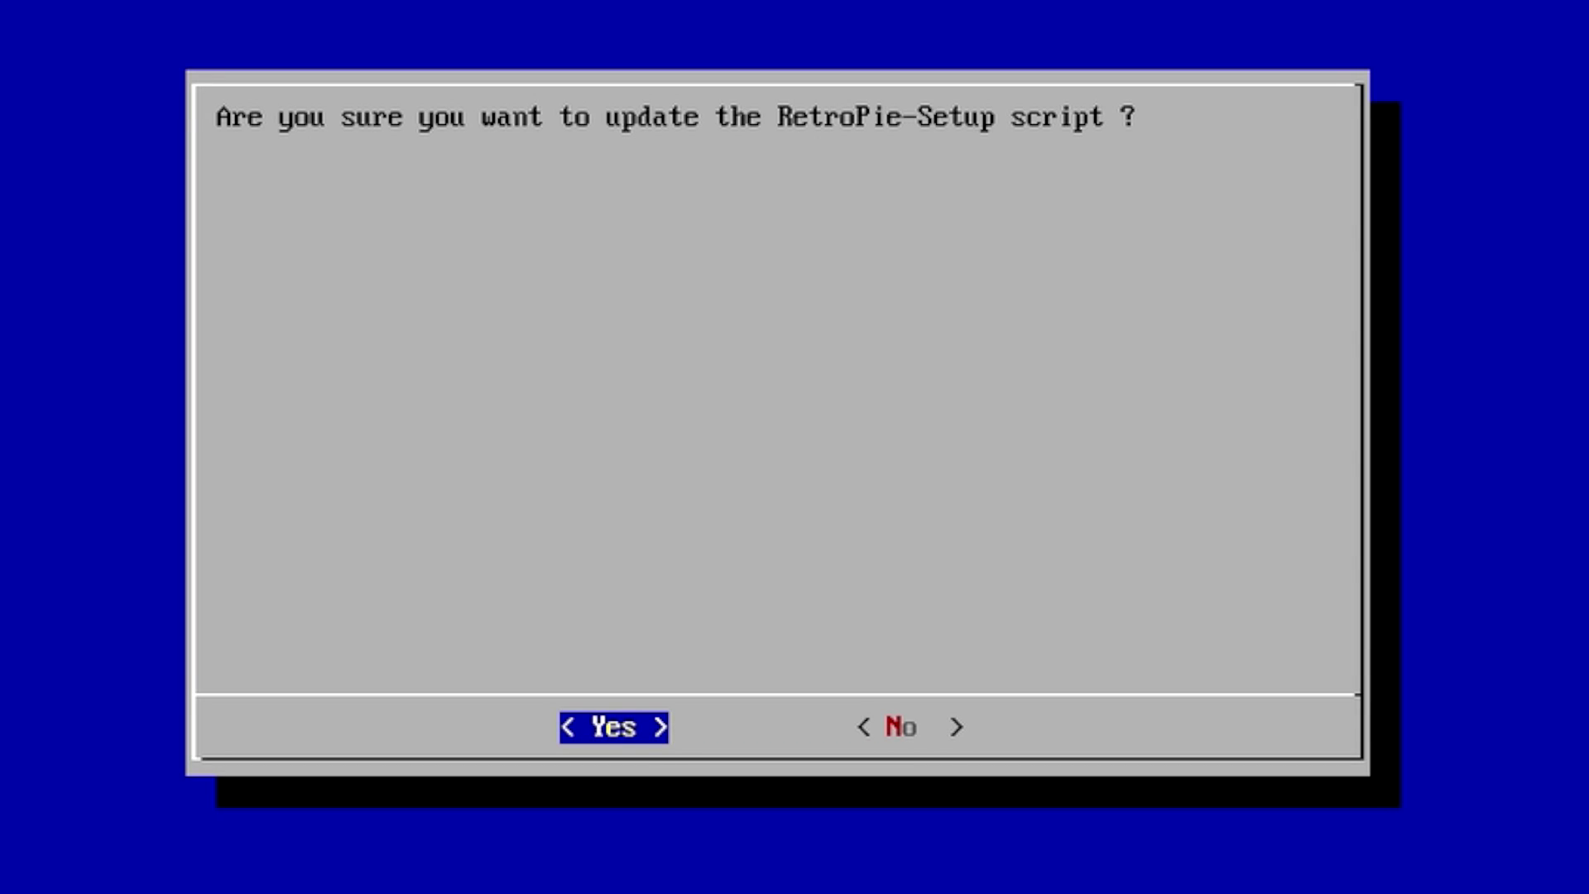
key(Return)
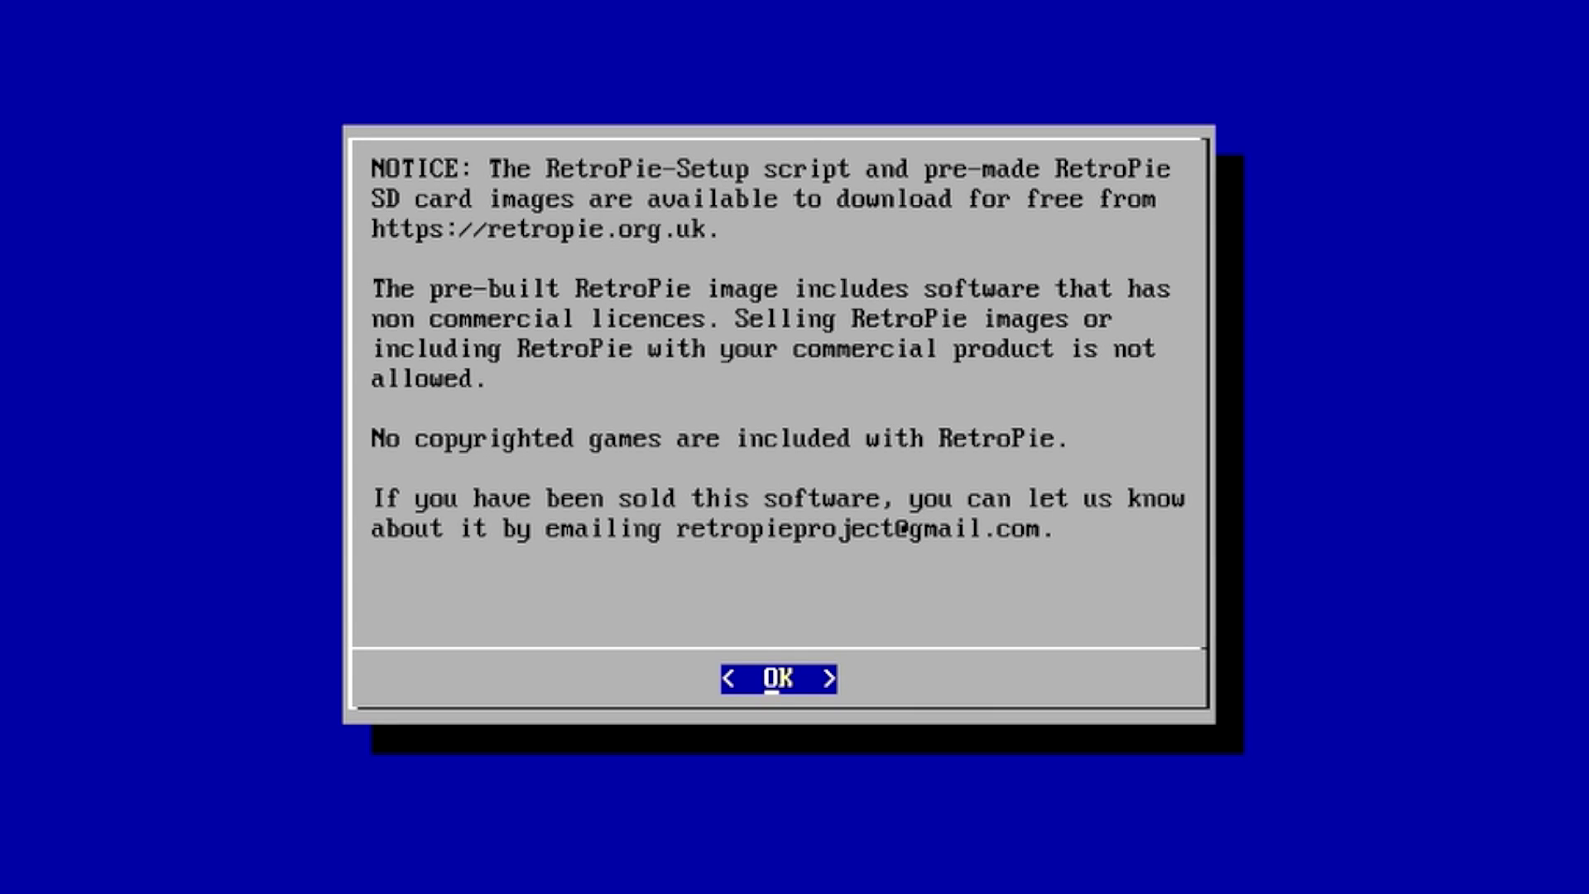
Dismiss the notice and confirm Yes to a Basic install of Core and Main packages.
key(Return)
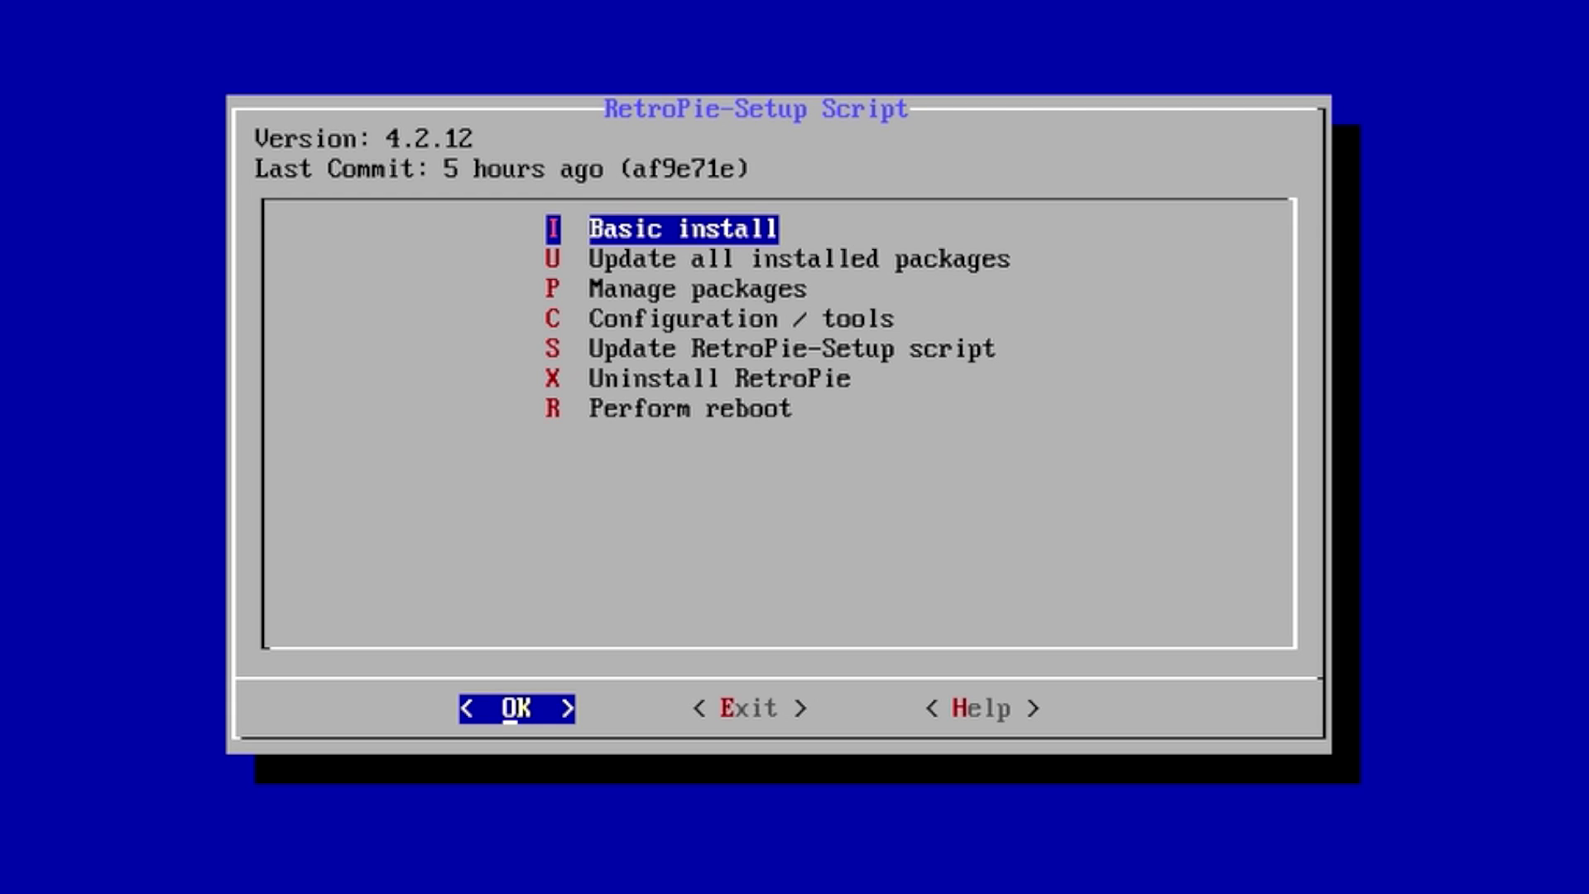
key(Return)
key(Left)
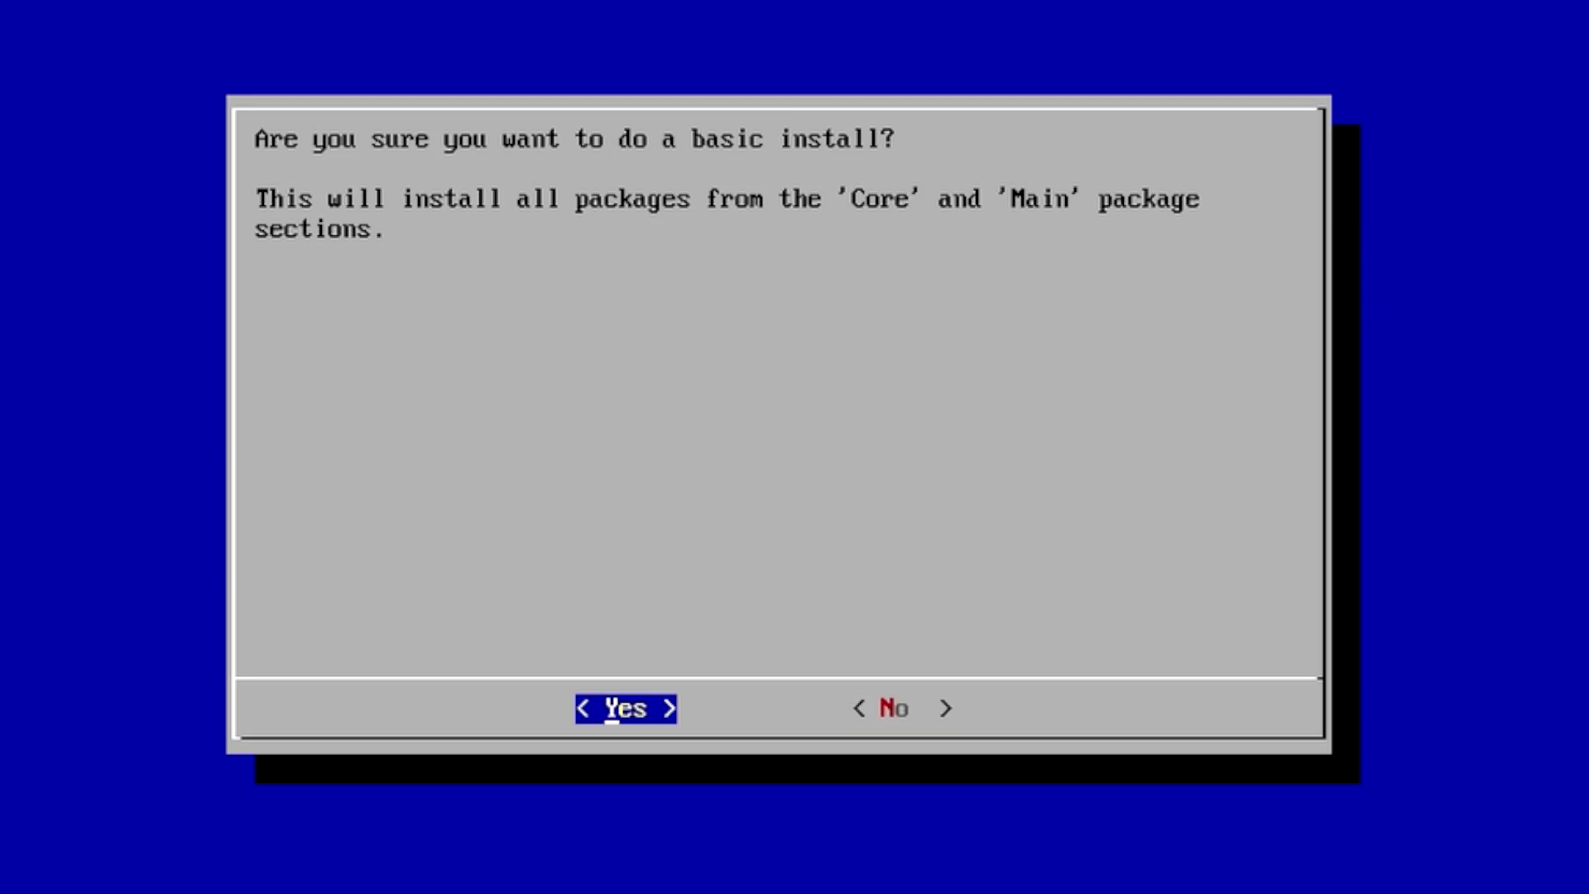
key(Return)
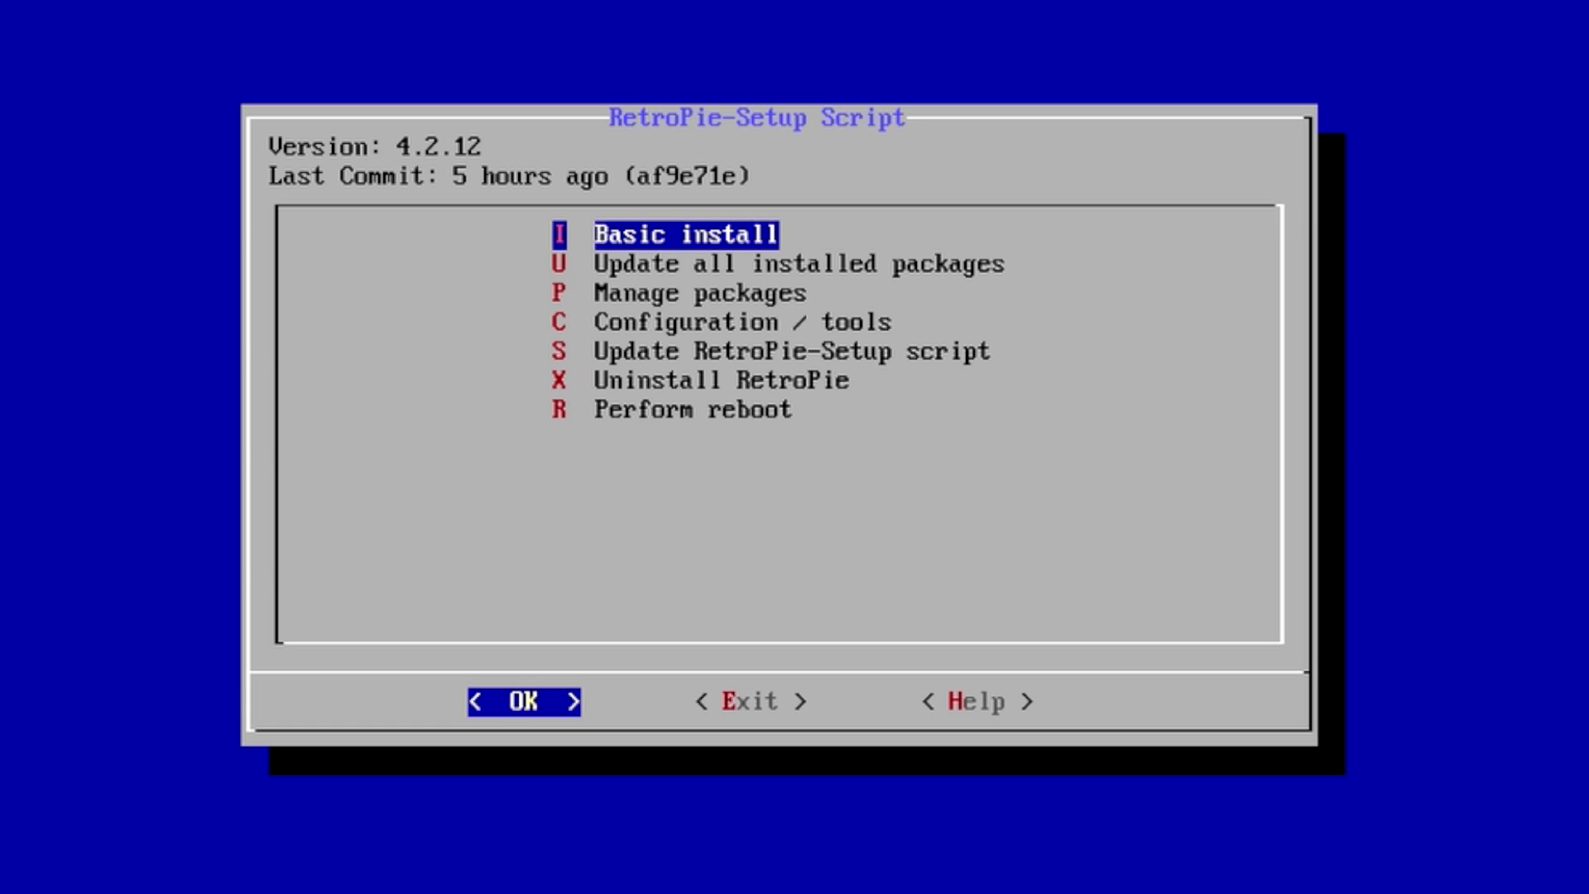
Install 104 amiberry from binary under Manage packages > opt.
key(Down)
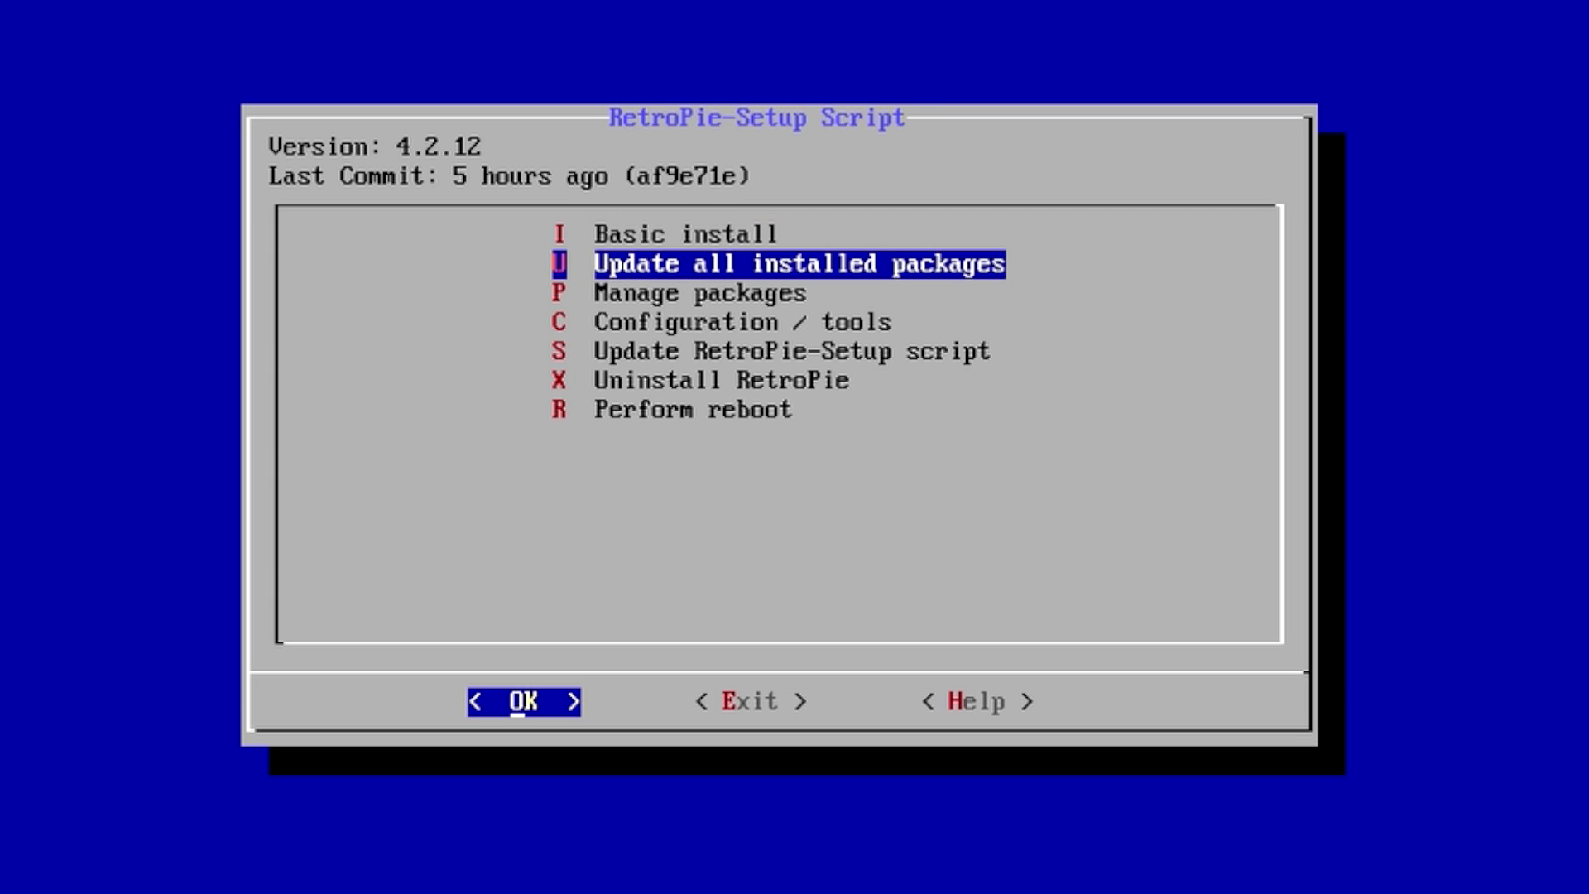
key(Down)
key(Return)
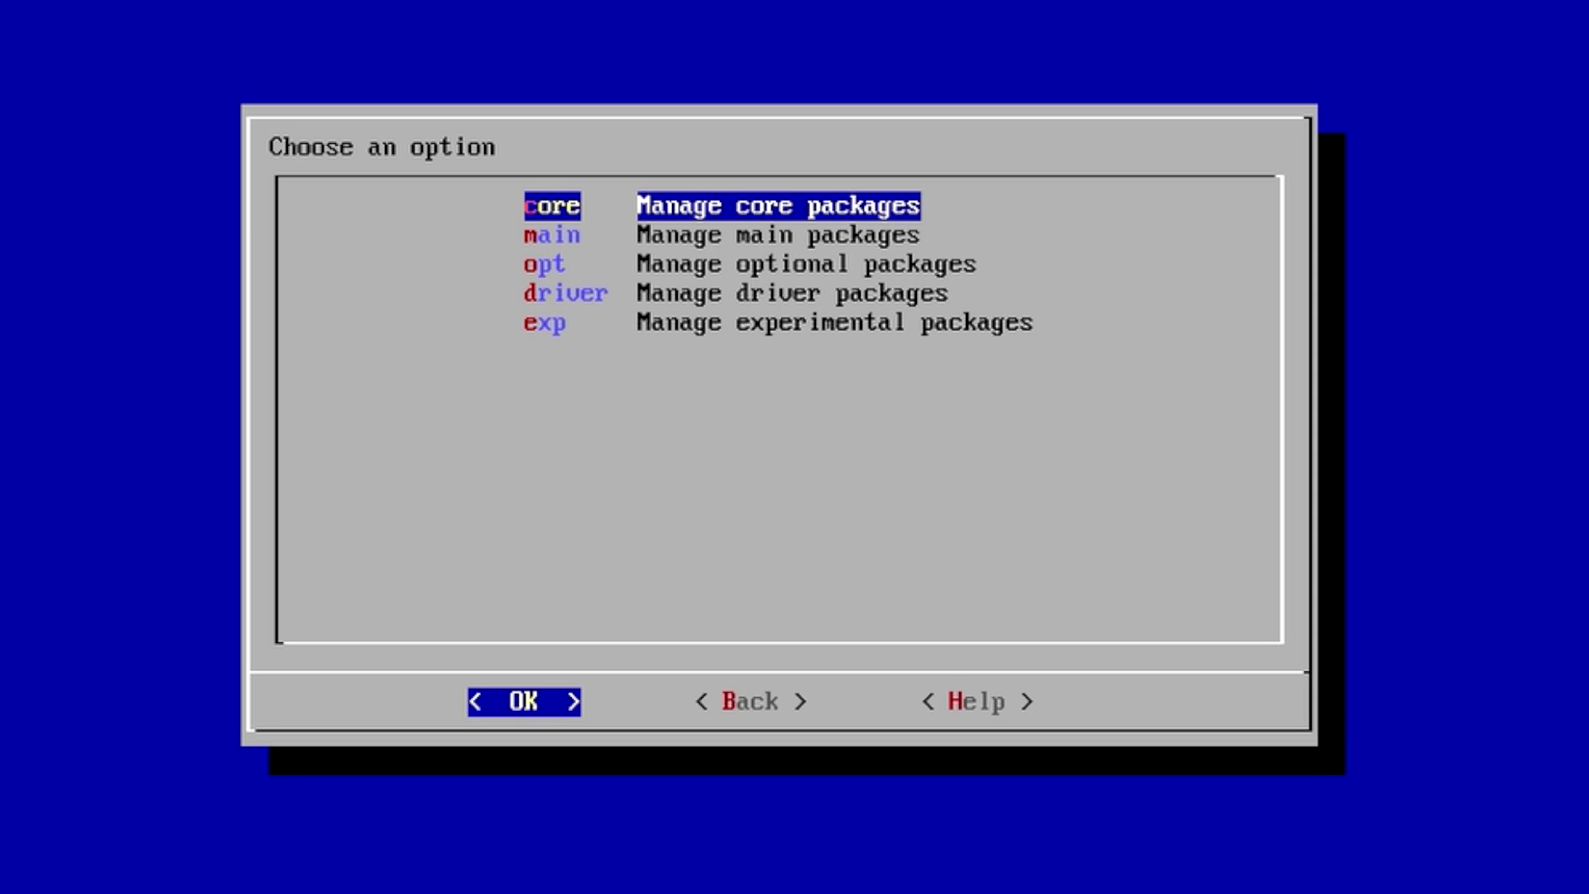
key(Down)
key(Down)
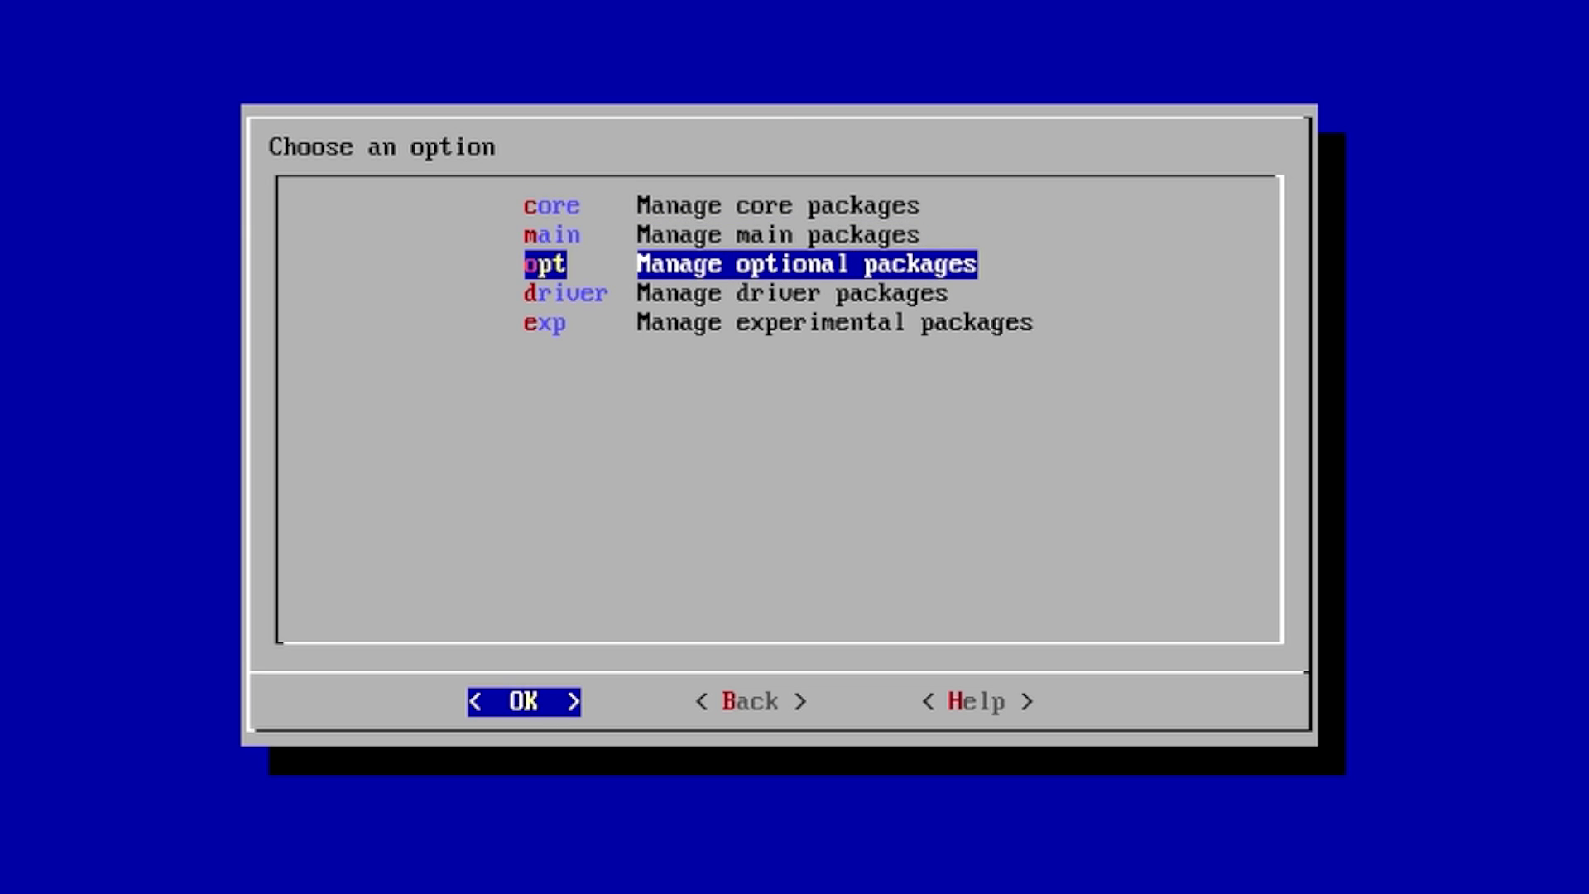
key(Return)
key(Down)
key(Down)
key(Down)
key(Down)
key(Down)
key(Down)
key(Down)
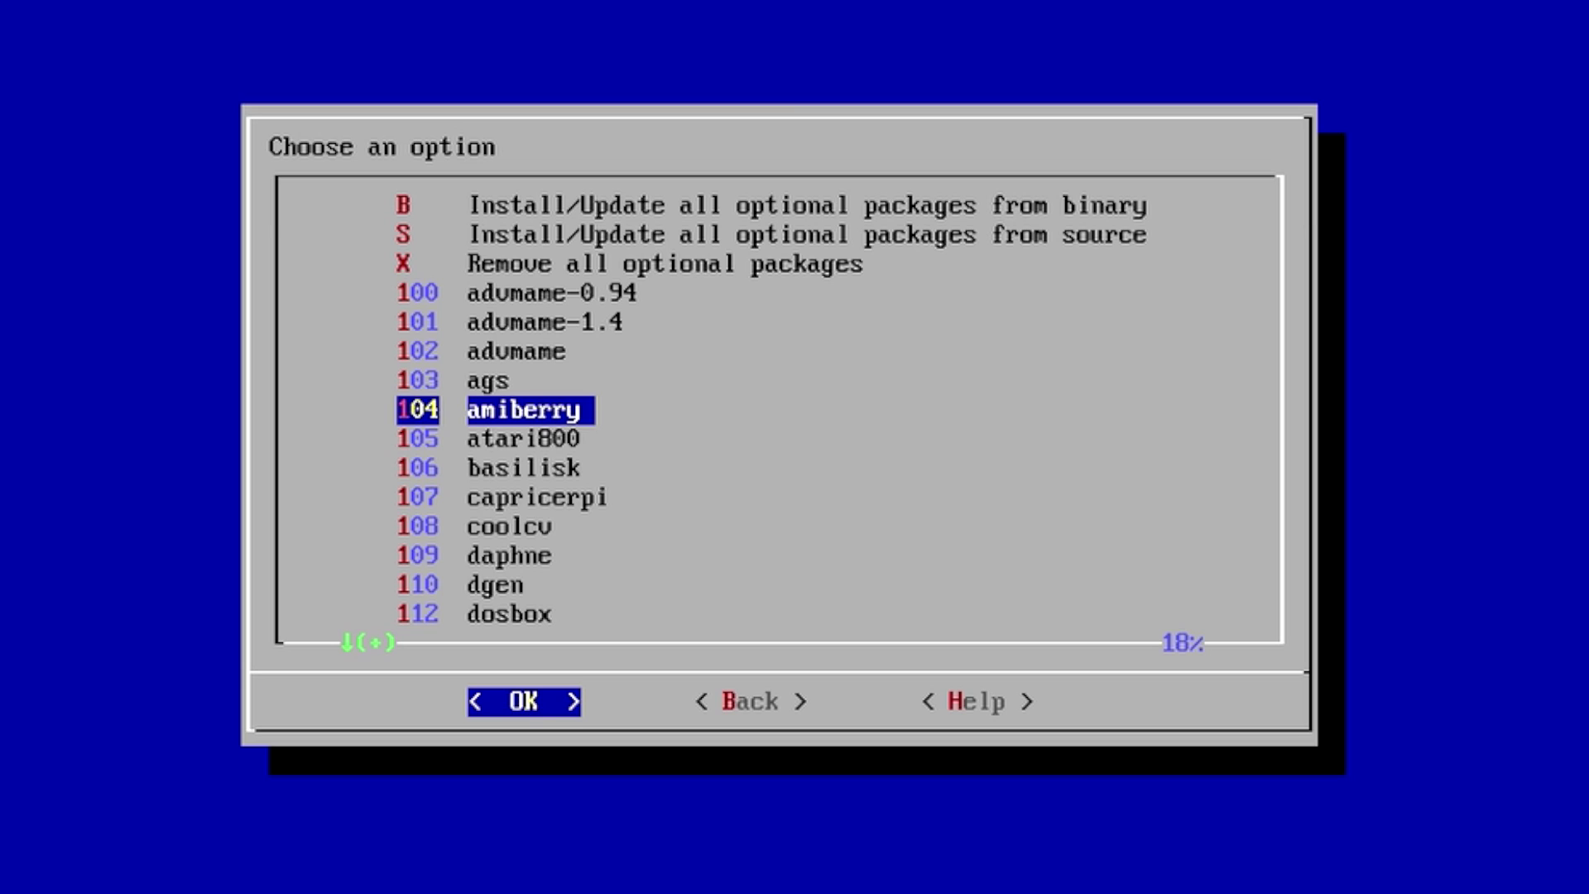
key(Return)
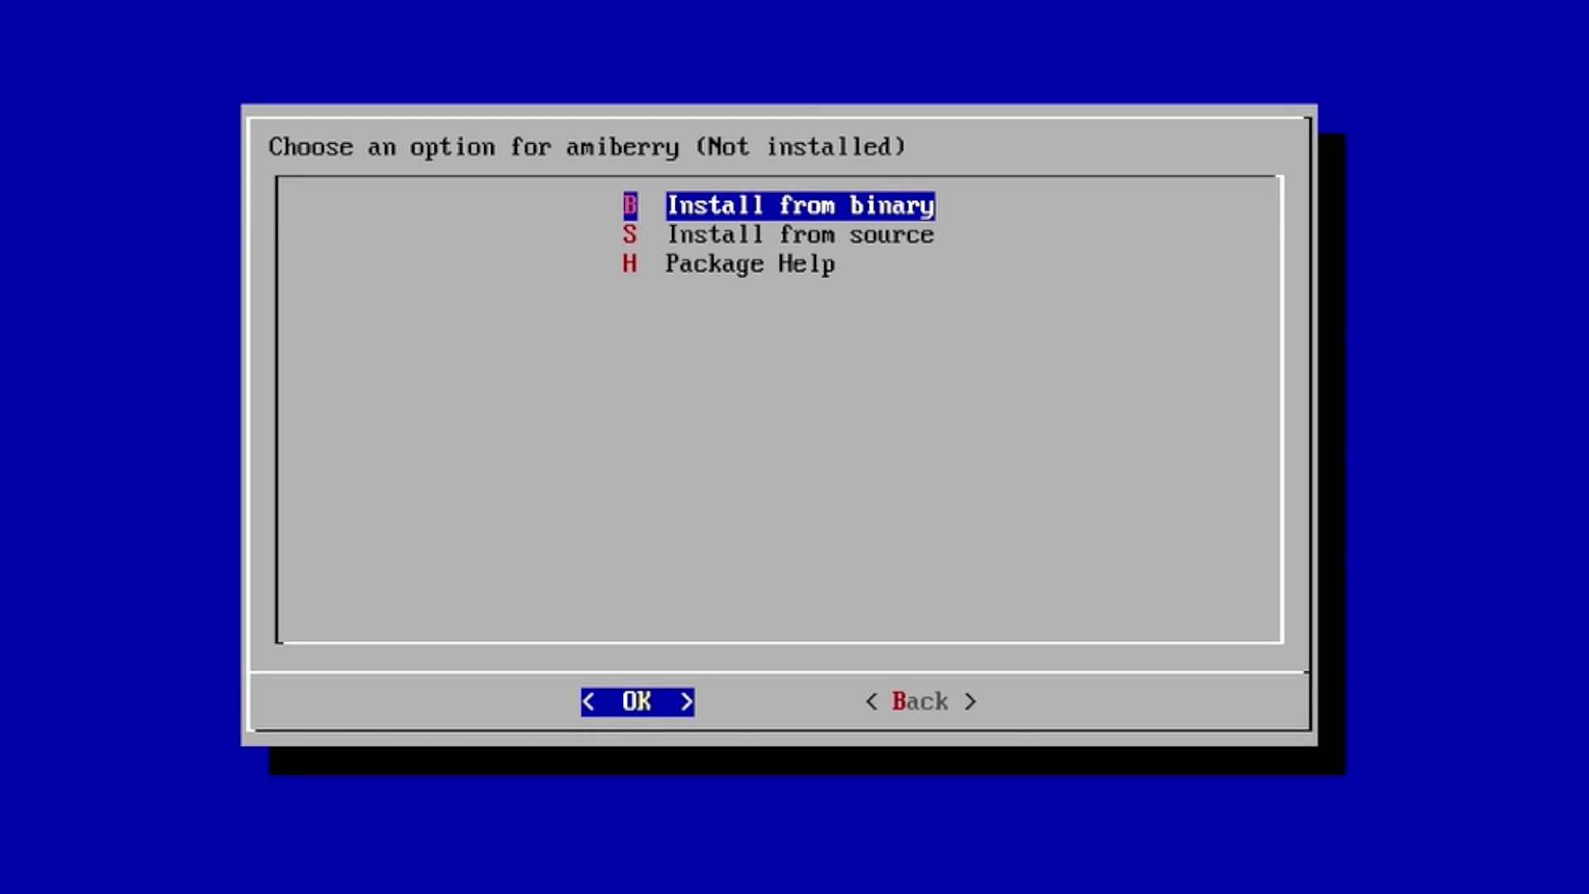
key(Return)
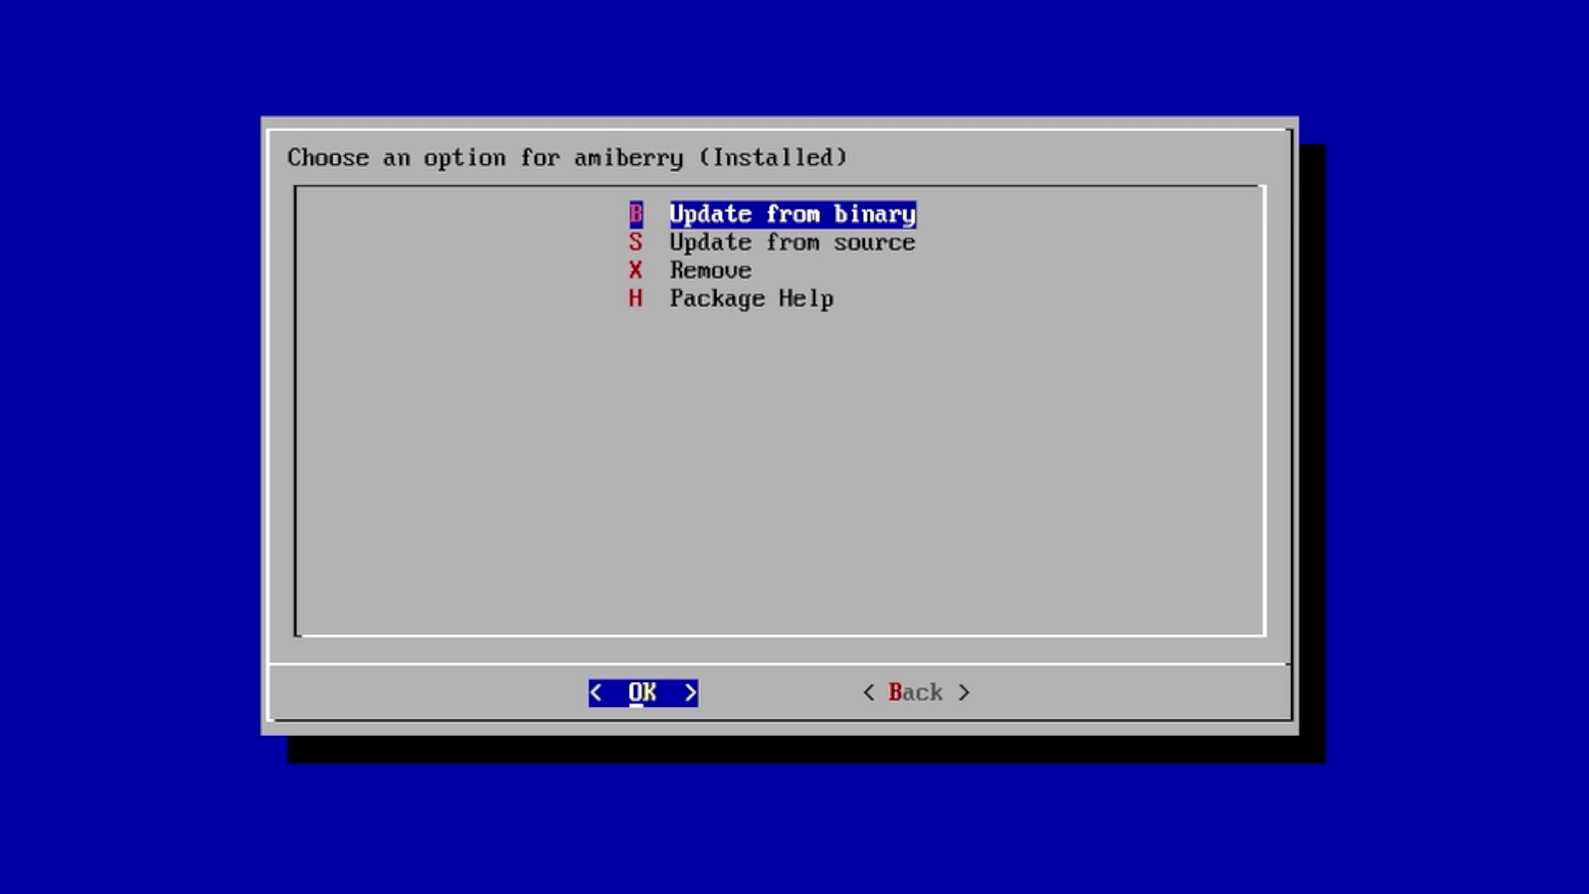
Back out of the amiberry options to the main RetroPie-Setup menu.
key(Right)
key(Return)
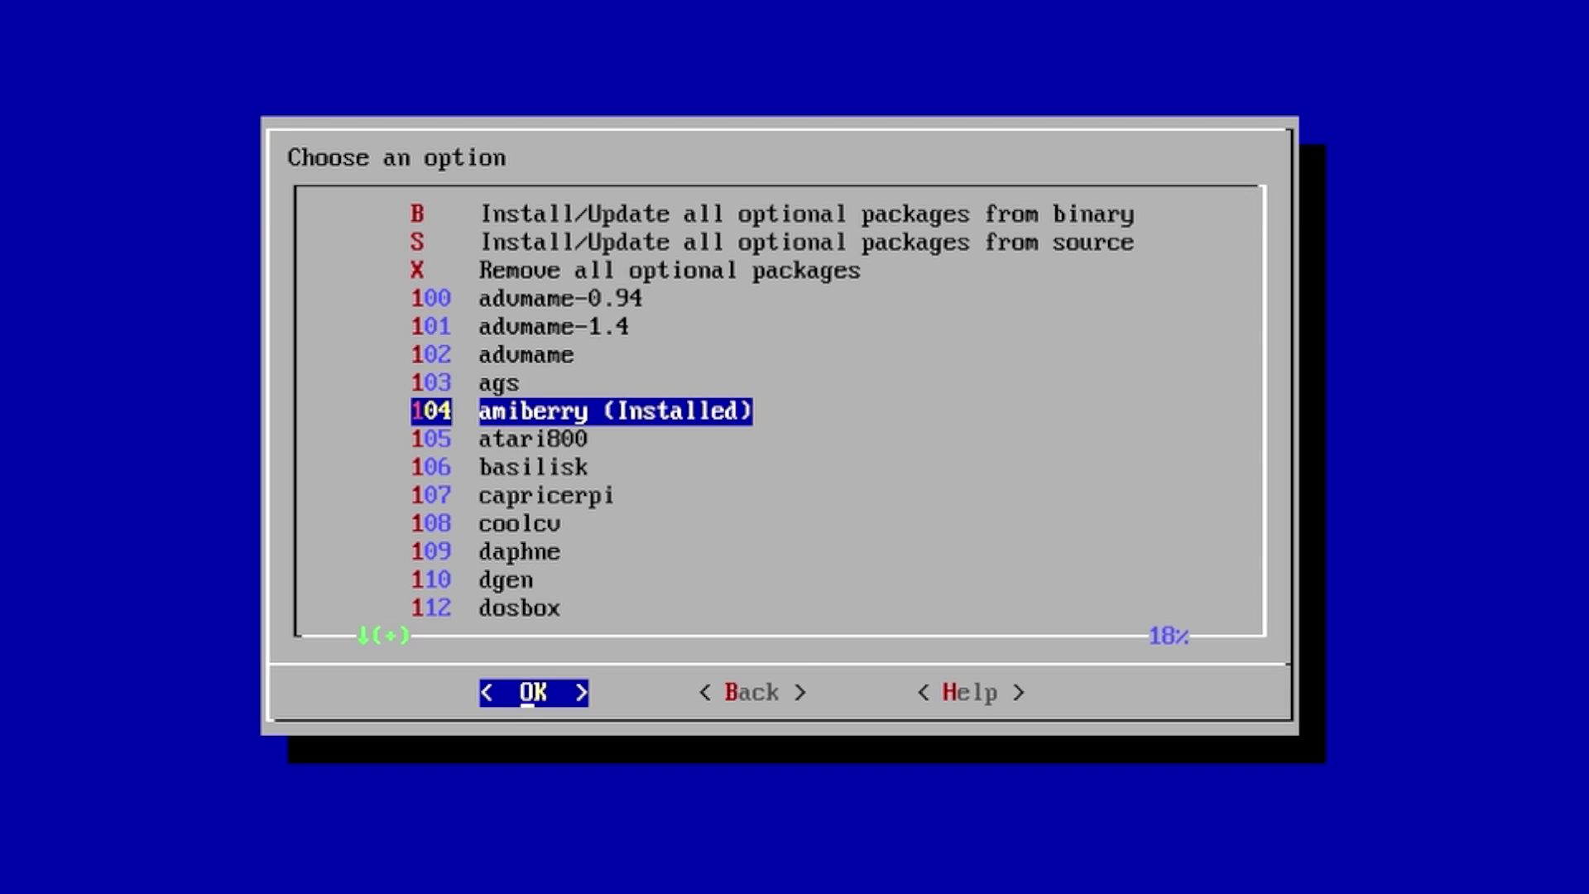
key(Right)
key(Return)
key(Right)
key(Return)
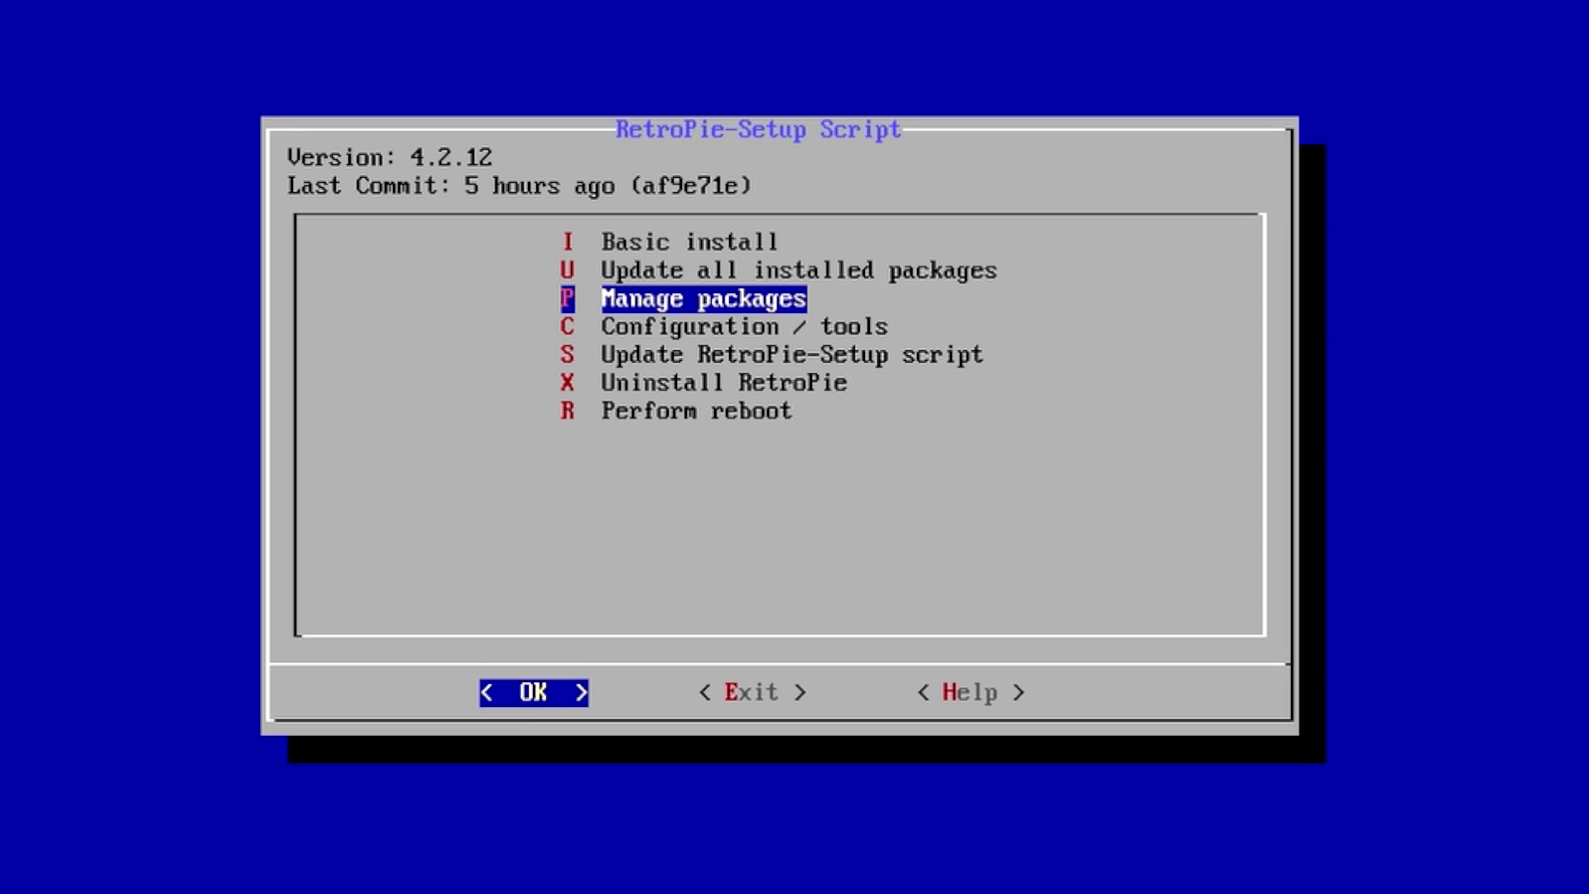
key(Down)
key(Down)
key(Down)
key(Down)
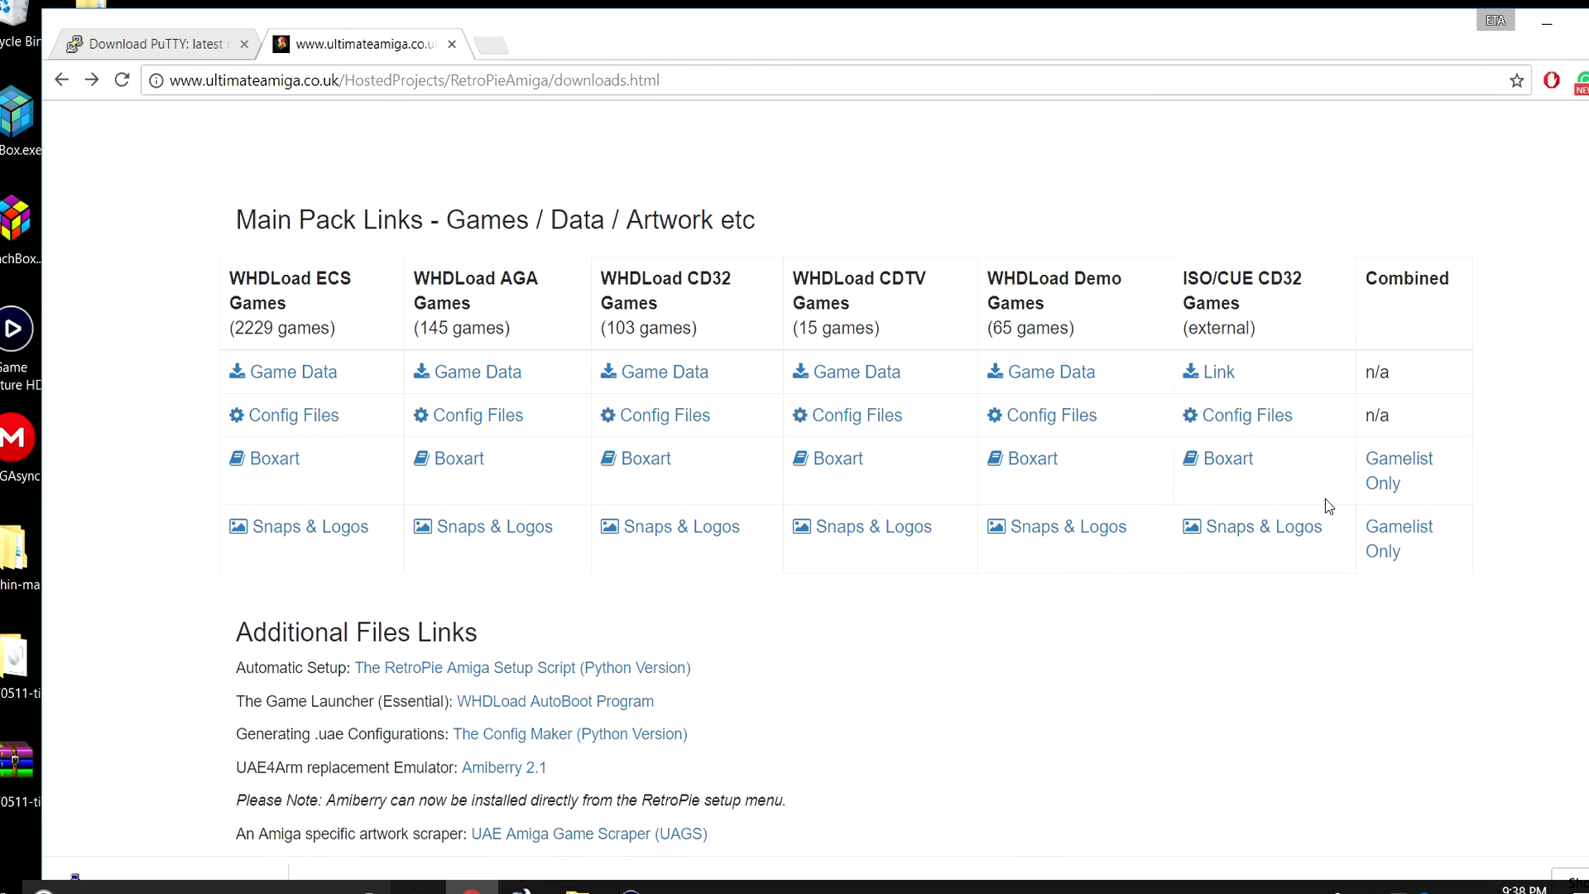
Maximize Chrome, follow the RetroPie Amiga Setup Script link, then return to the PuTTY download tab.
double_click(1018, 35)
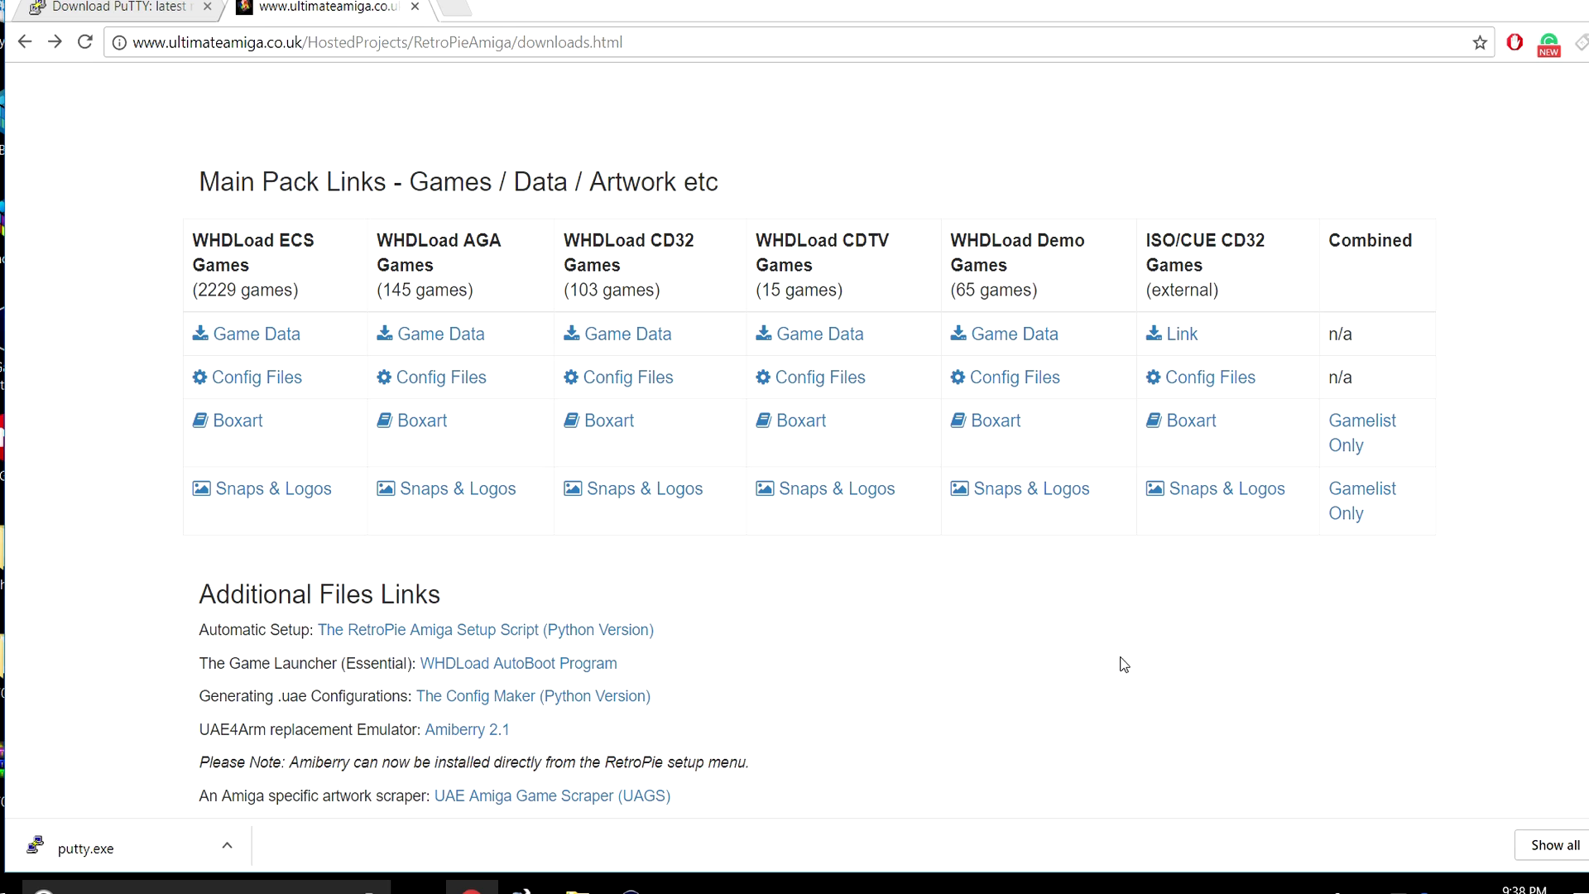
scroll(1124, 664, up, 3)
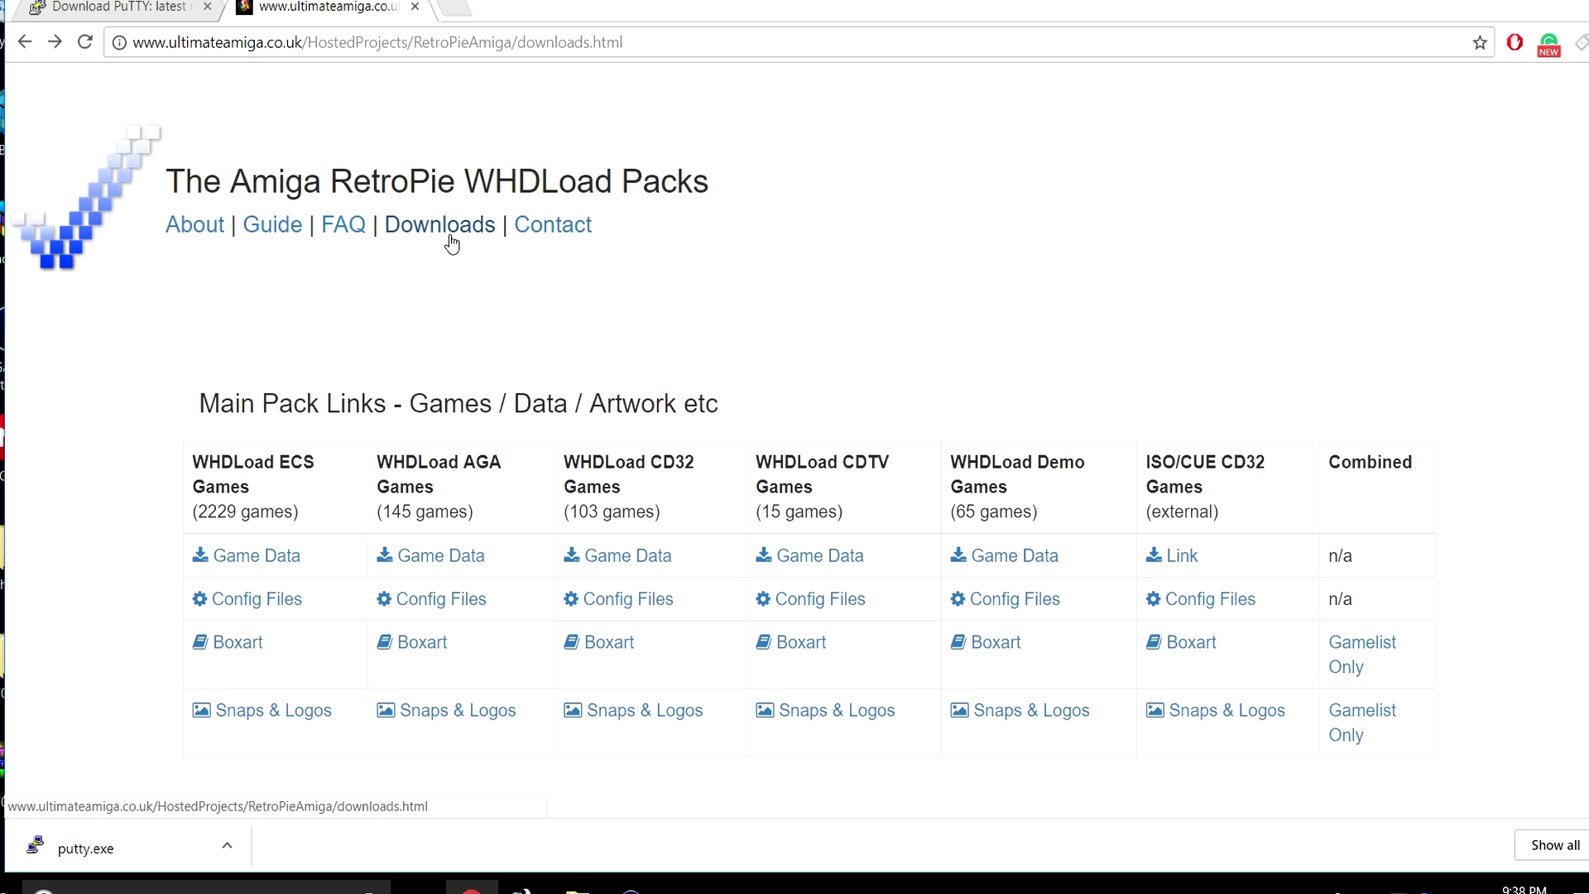
scroll(488, 364, down, 3)
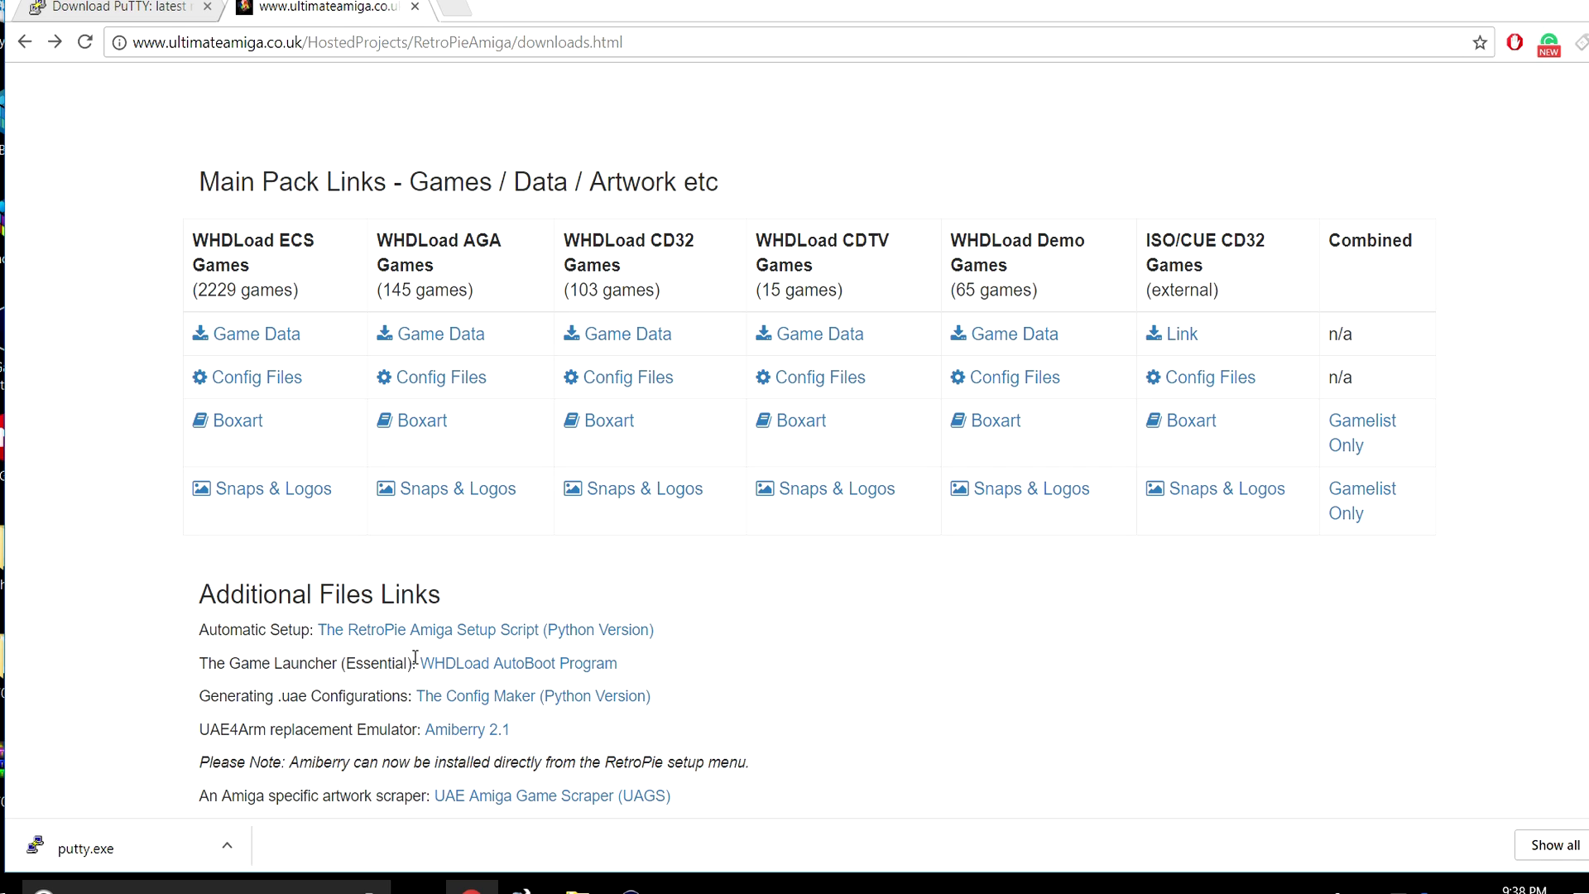
click(532, 630)
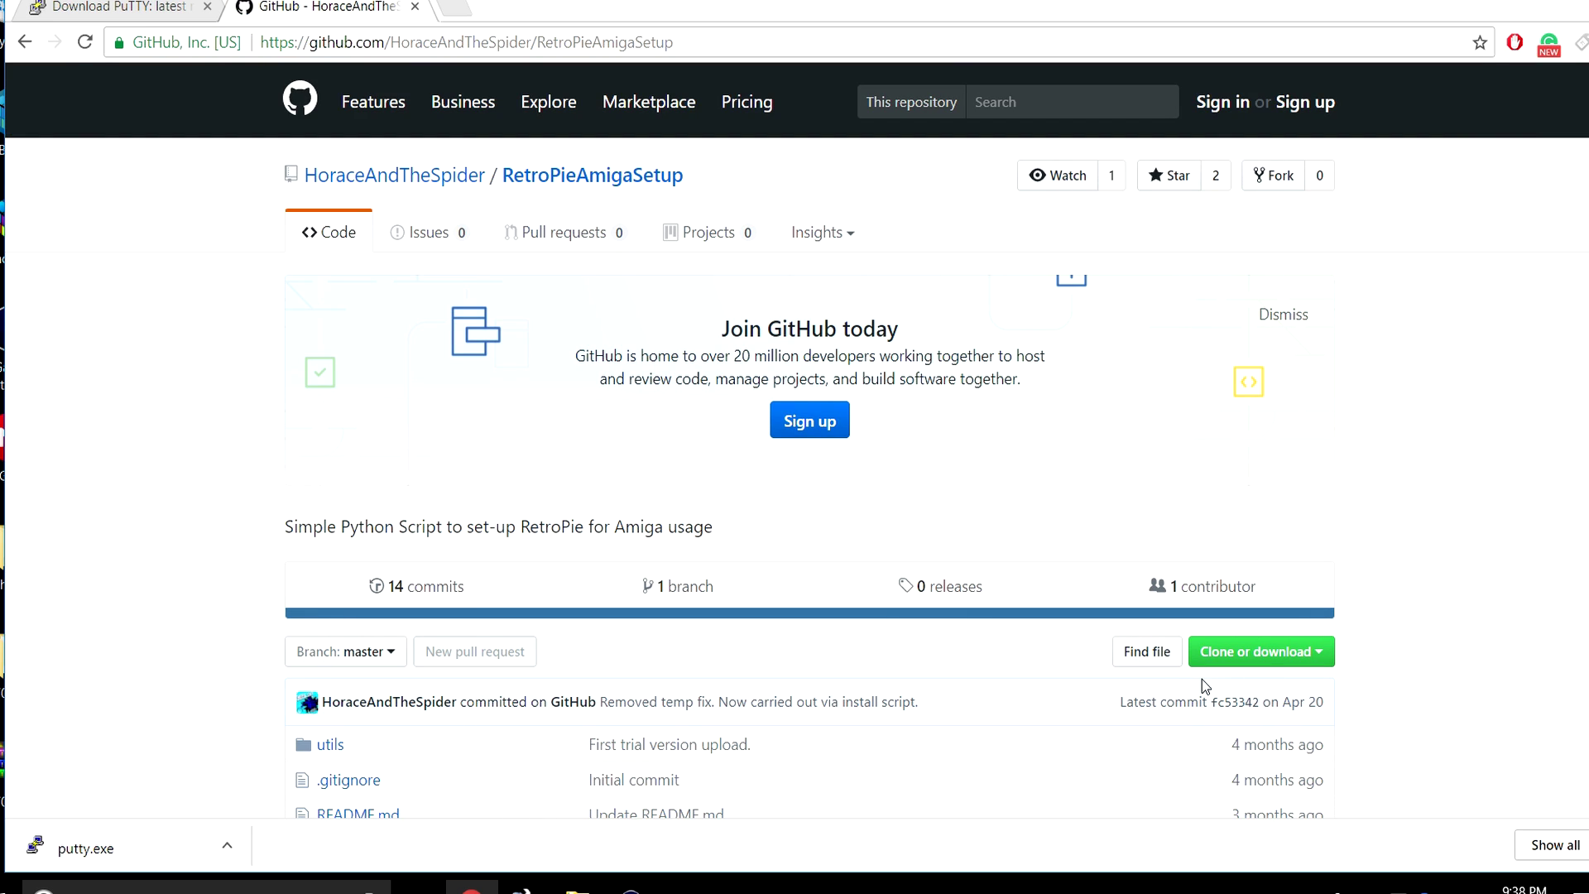
click(157, 24)
Download the 64-bit putty.exe, drag it onto the desktop and launch it.
scroll(847, 465, up, 5)
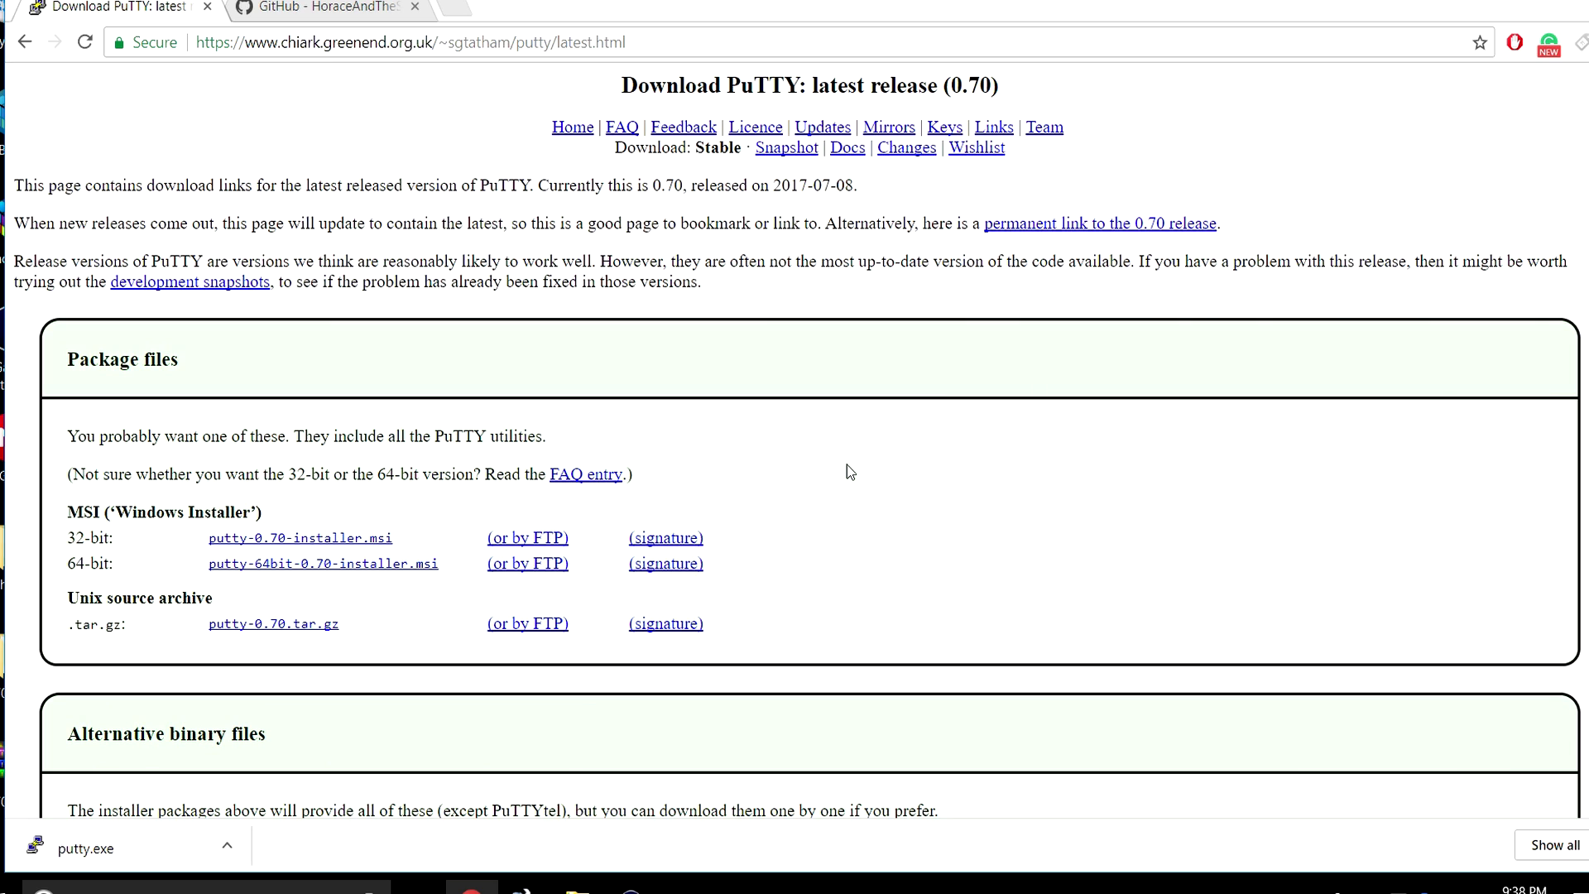
scroll(851, 433, down, 4)
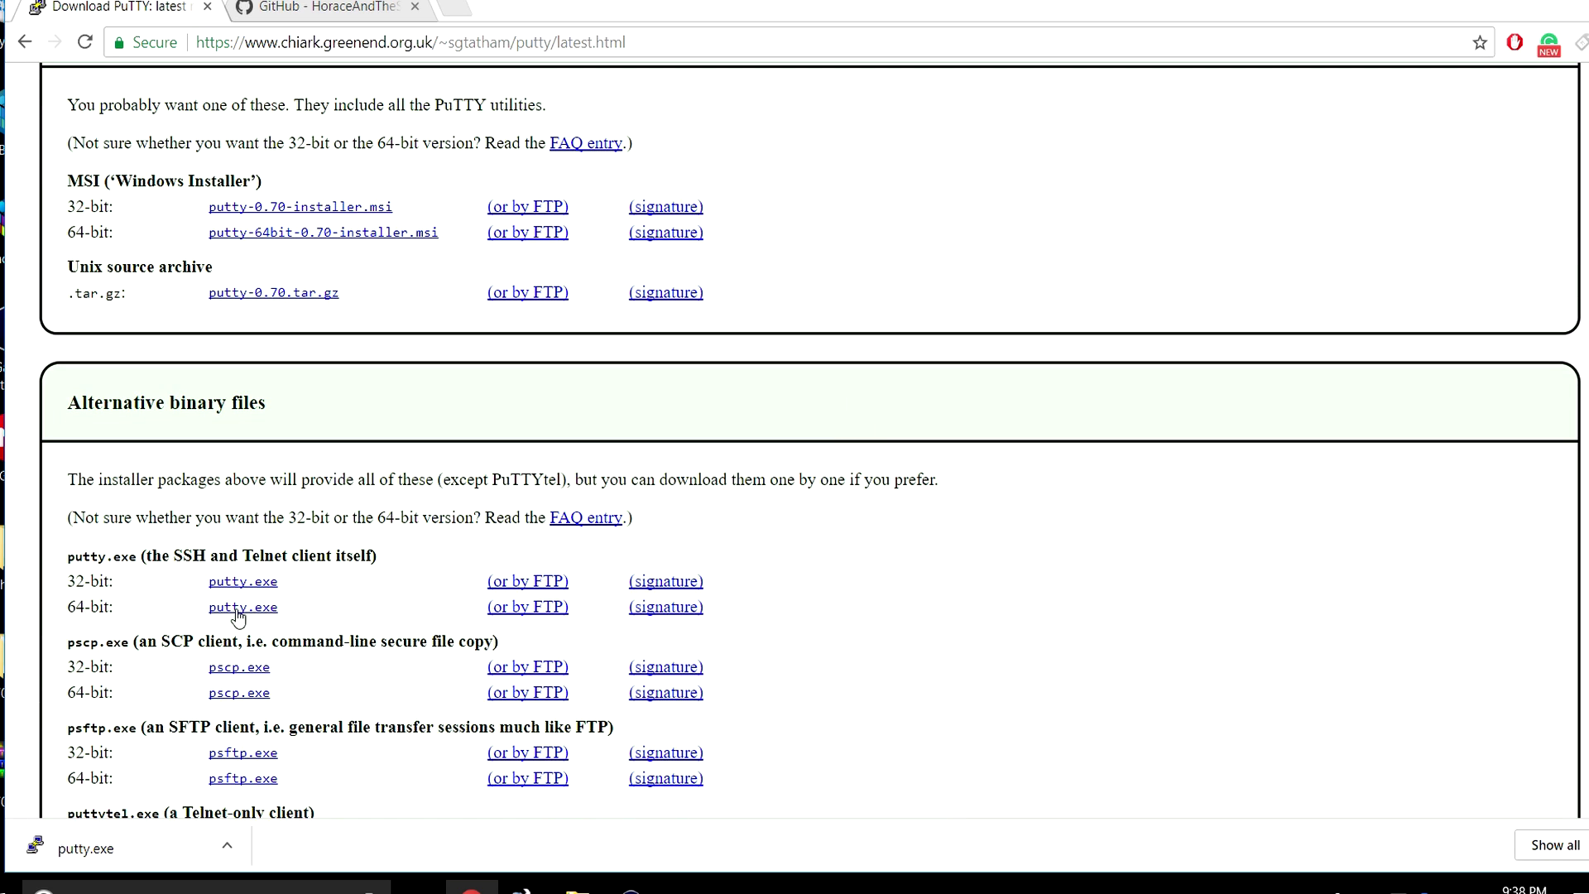
click(243, 608)
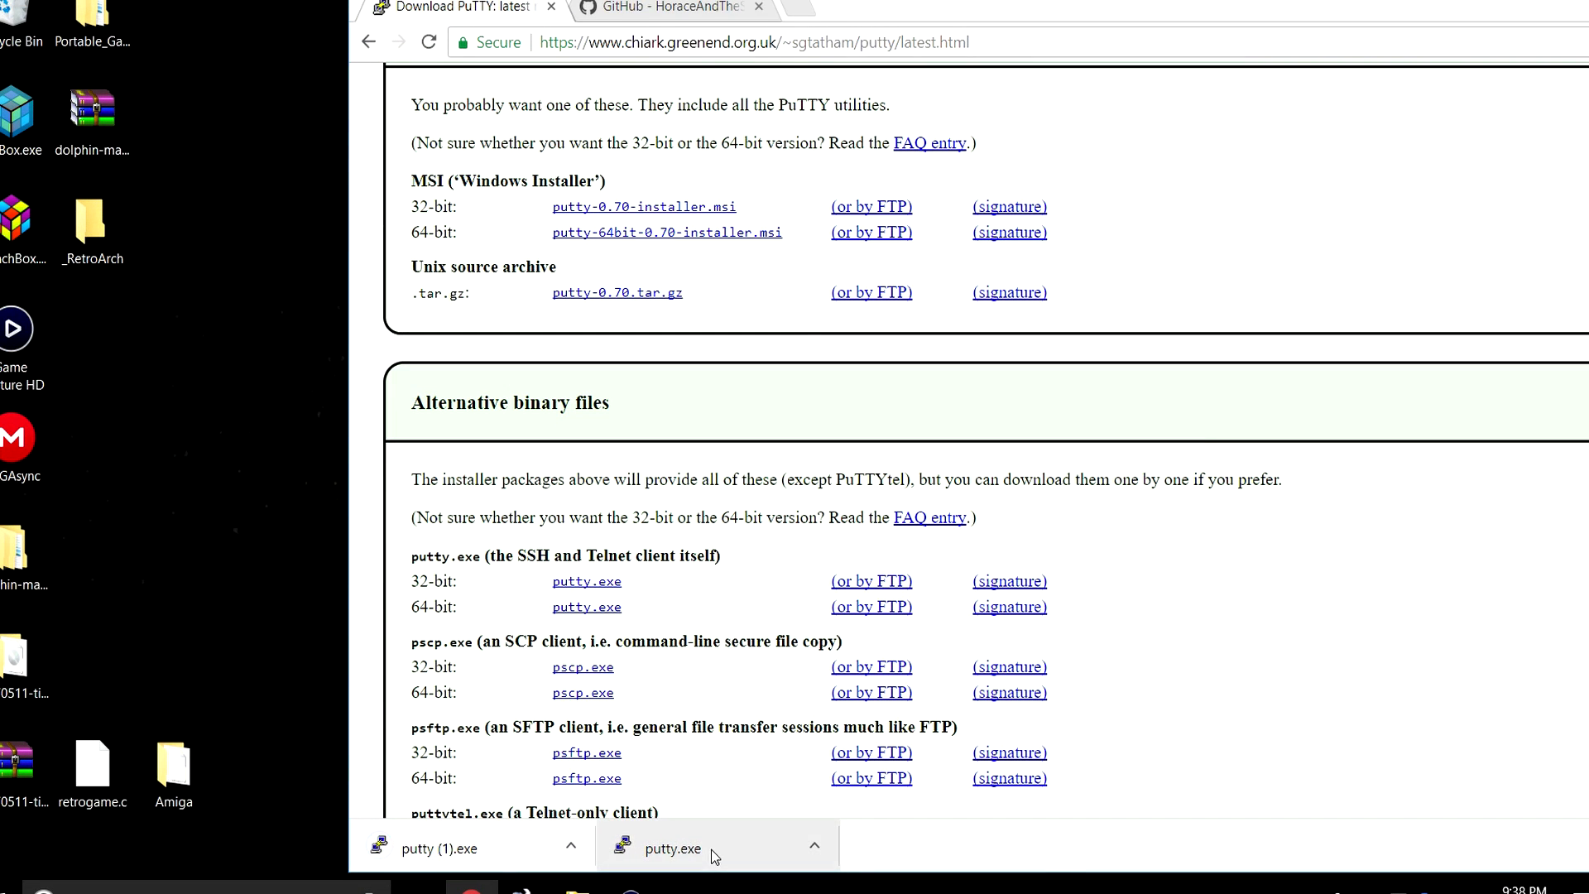
drag(653, 848, 201, 365)
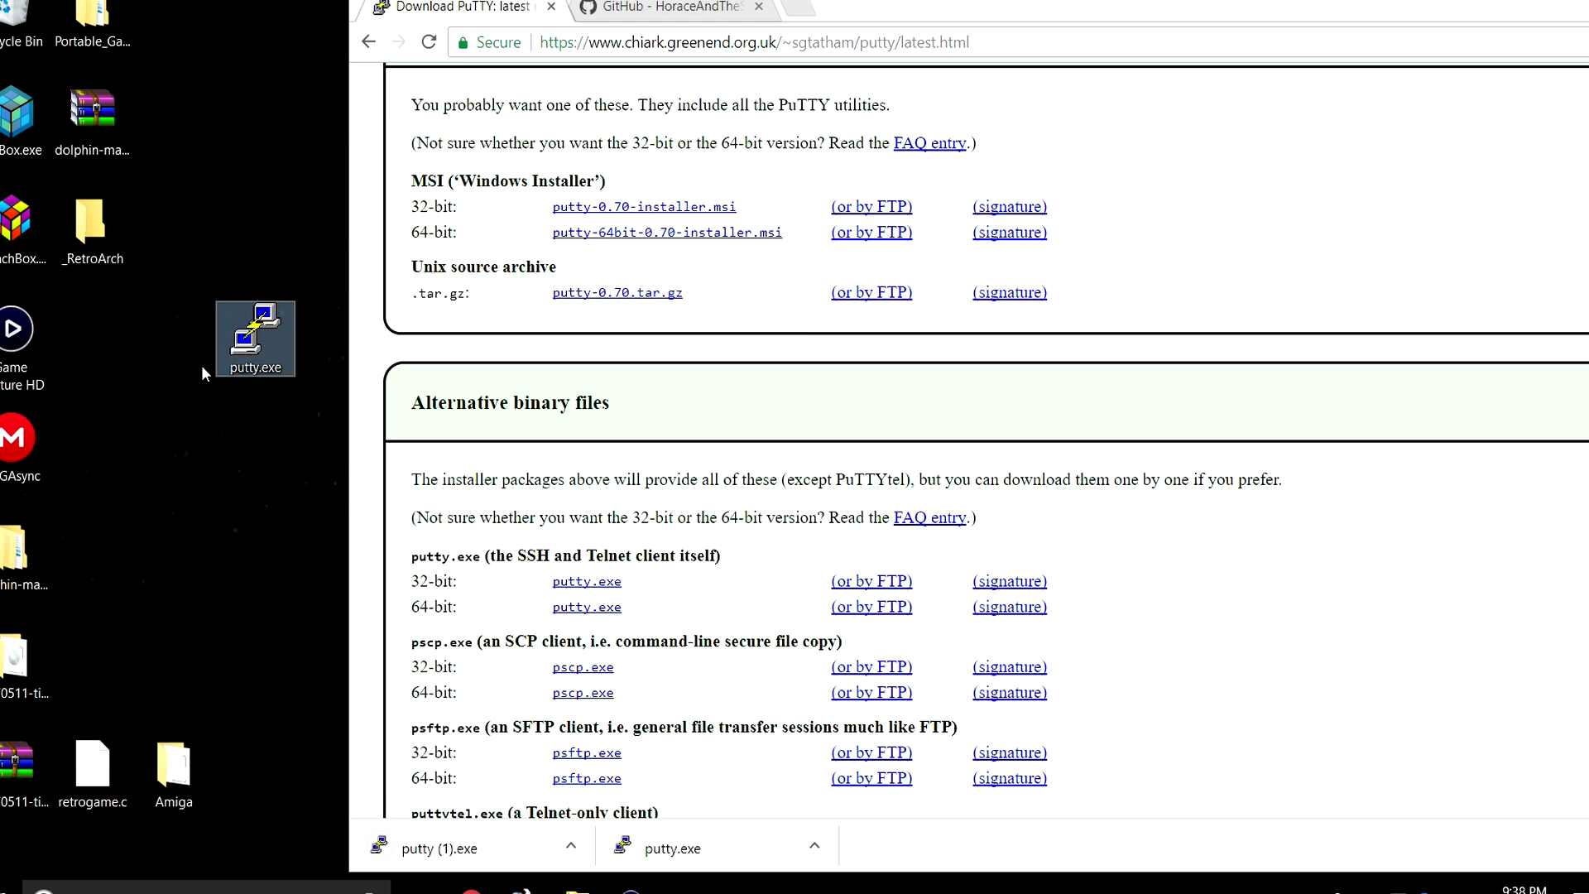
double_click(256, 325)
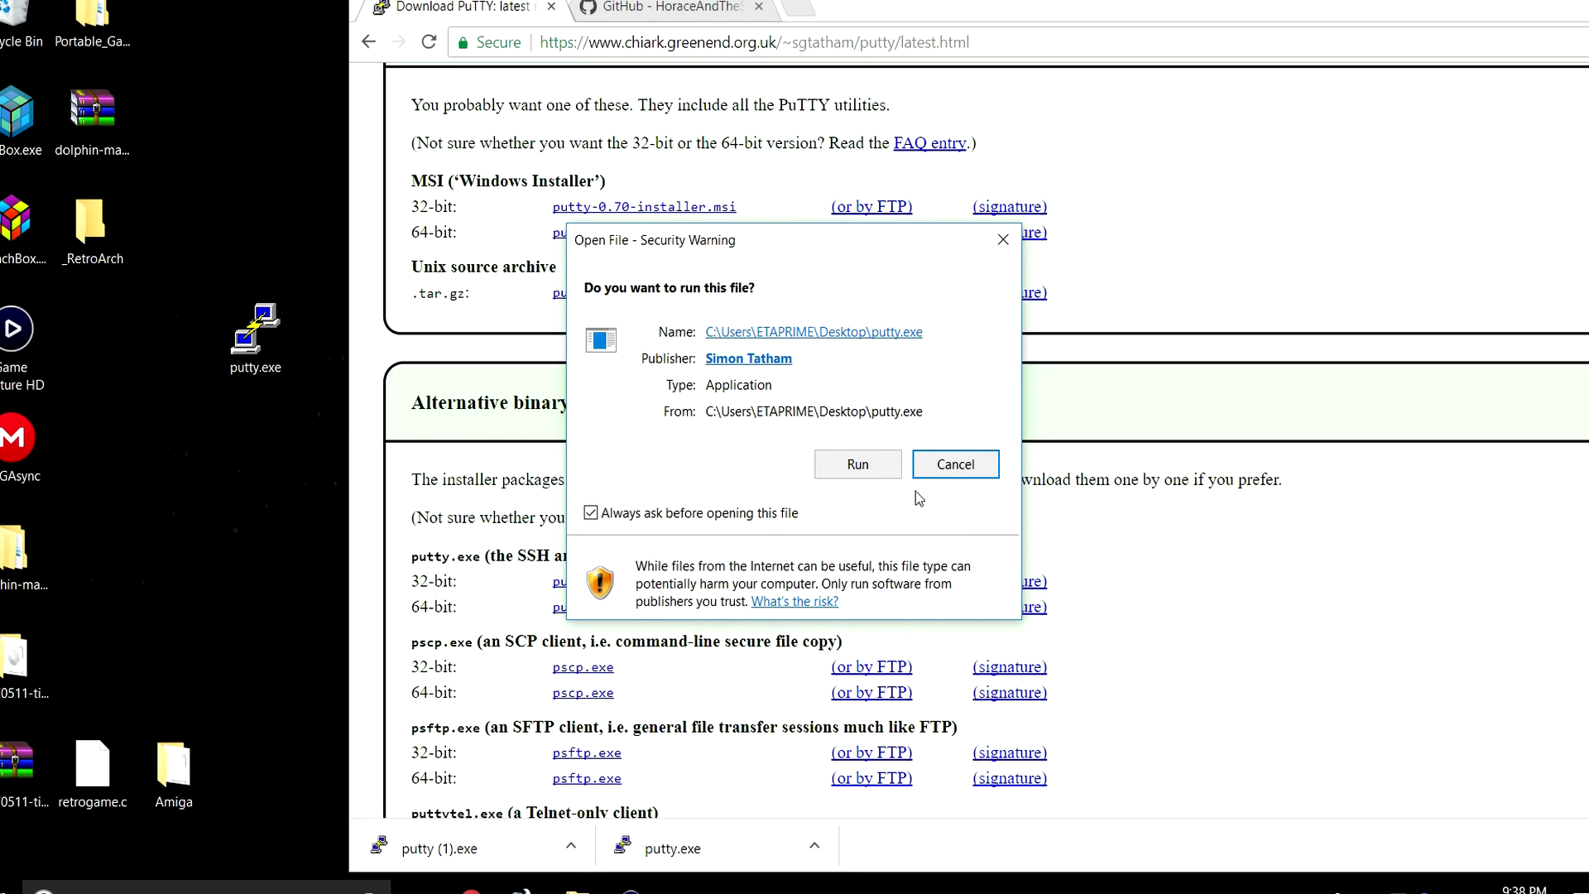
Allow PuTTY to run and open an SSH connection to host 'retropie'.
click(861, 464)
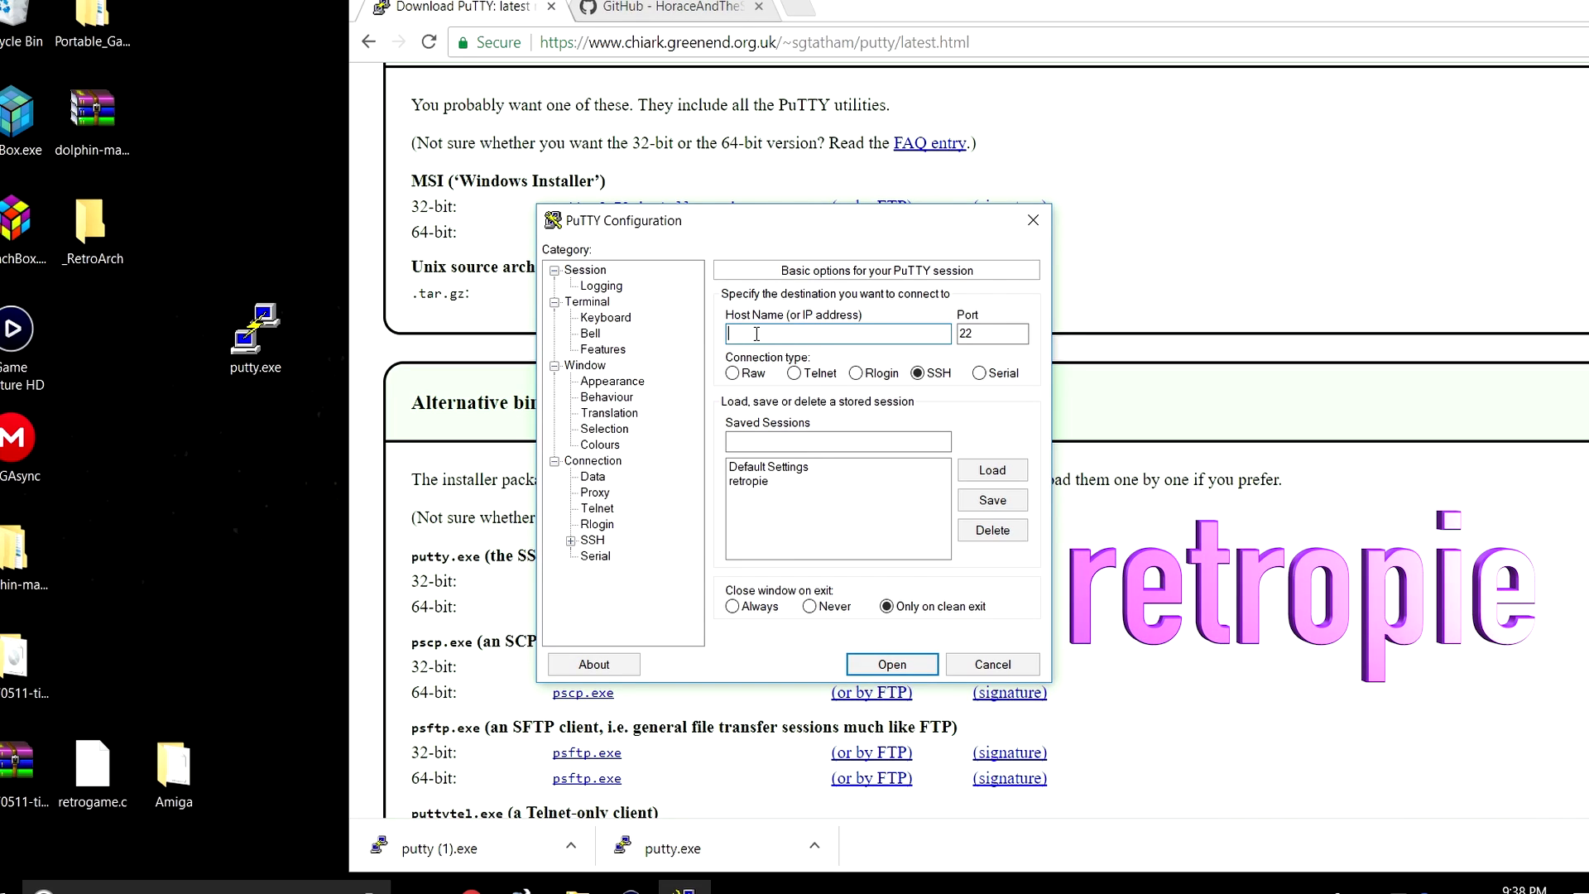
text(retropie)
click(908, 666)
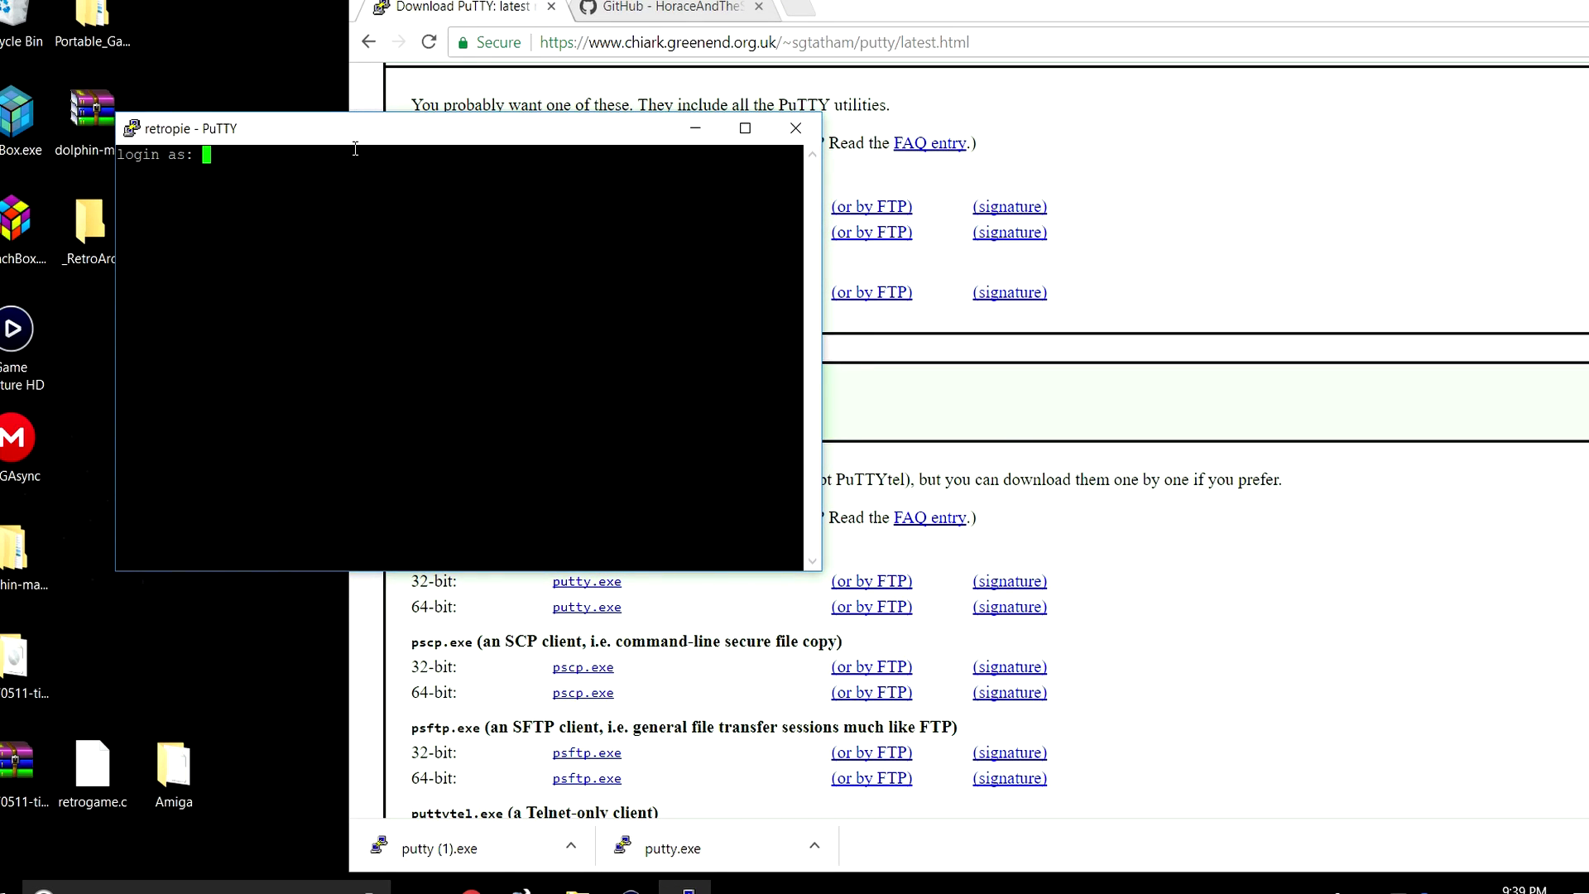
drag(408, 137, 829, 152)
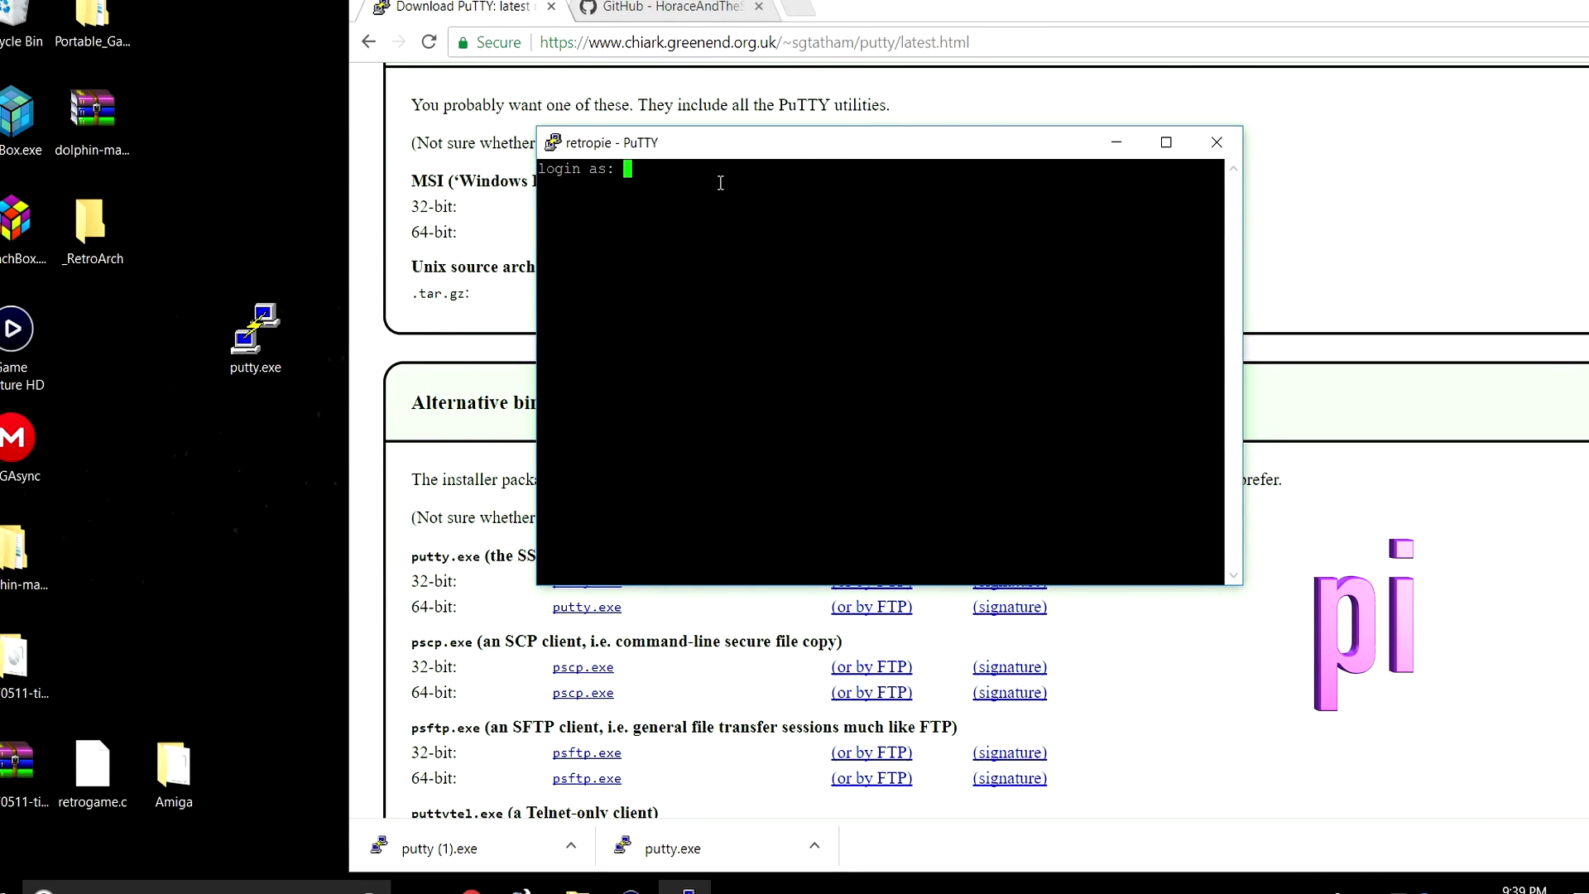
Log in with the Pi's user name and password, then dock the terminal on the left half.
text(pi)
key(Return)
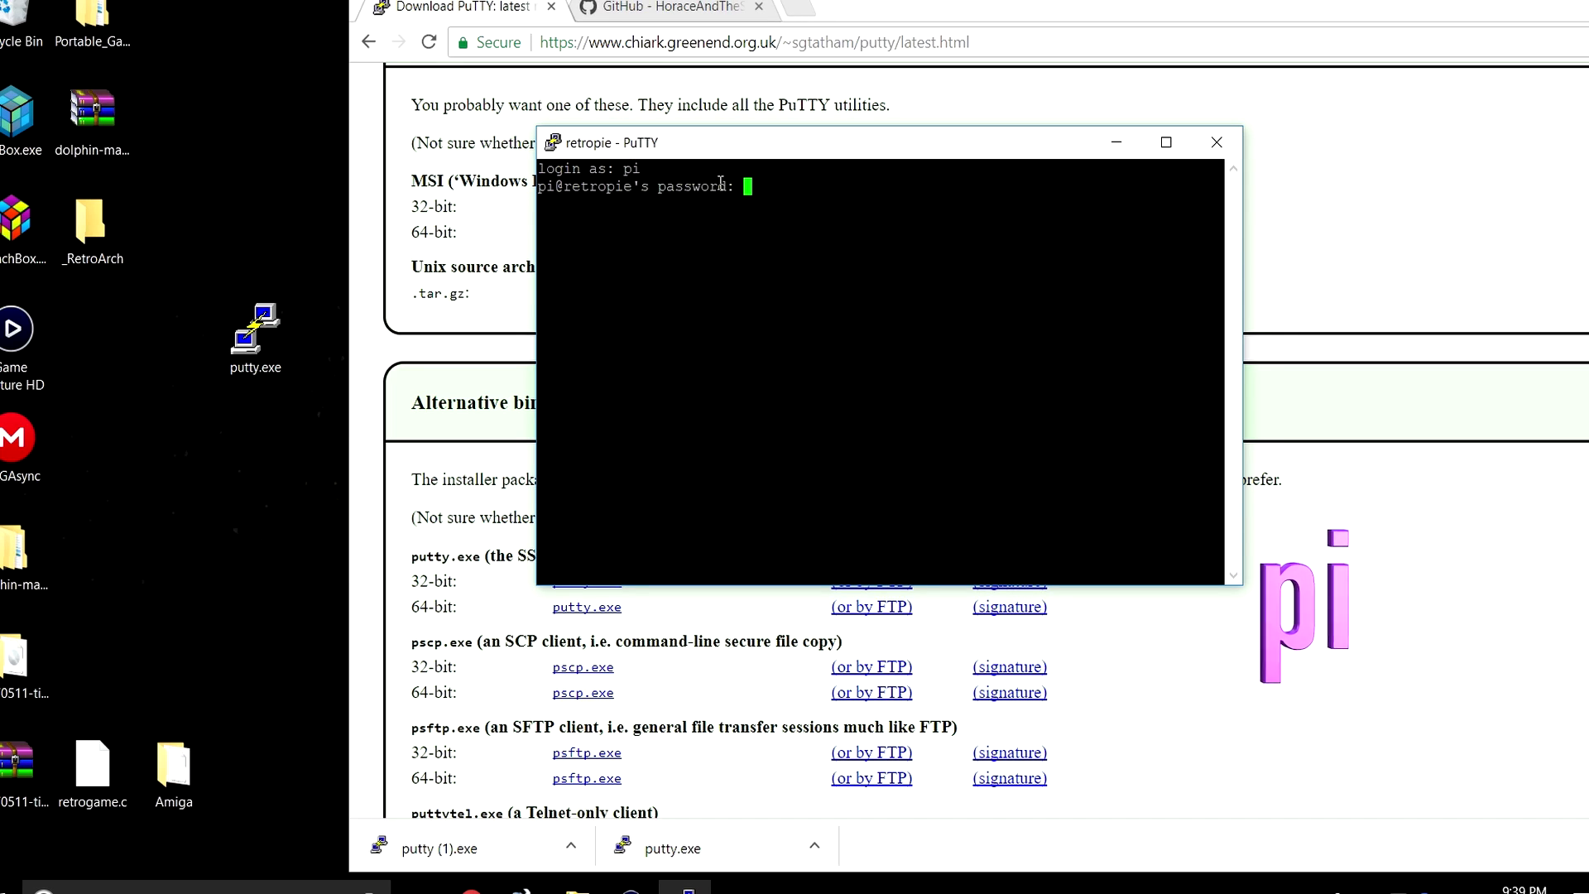
text(raspberry)
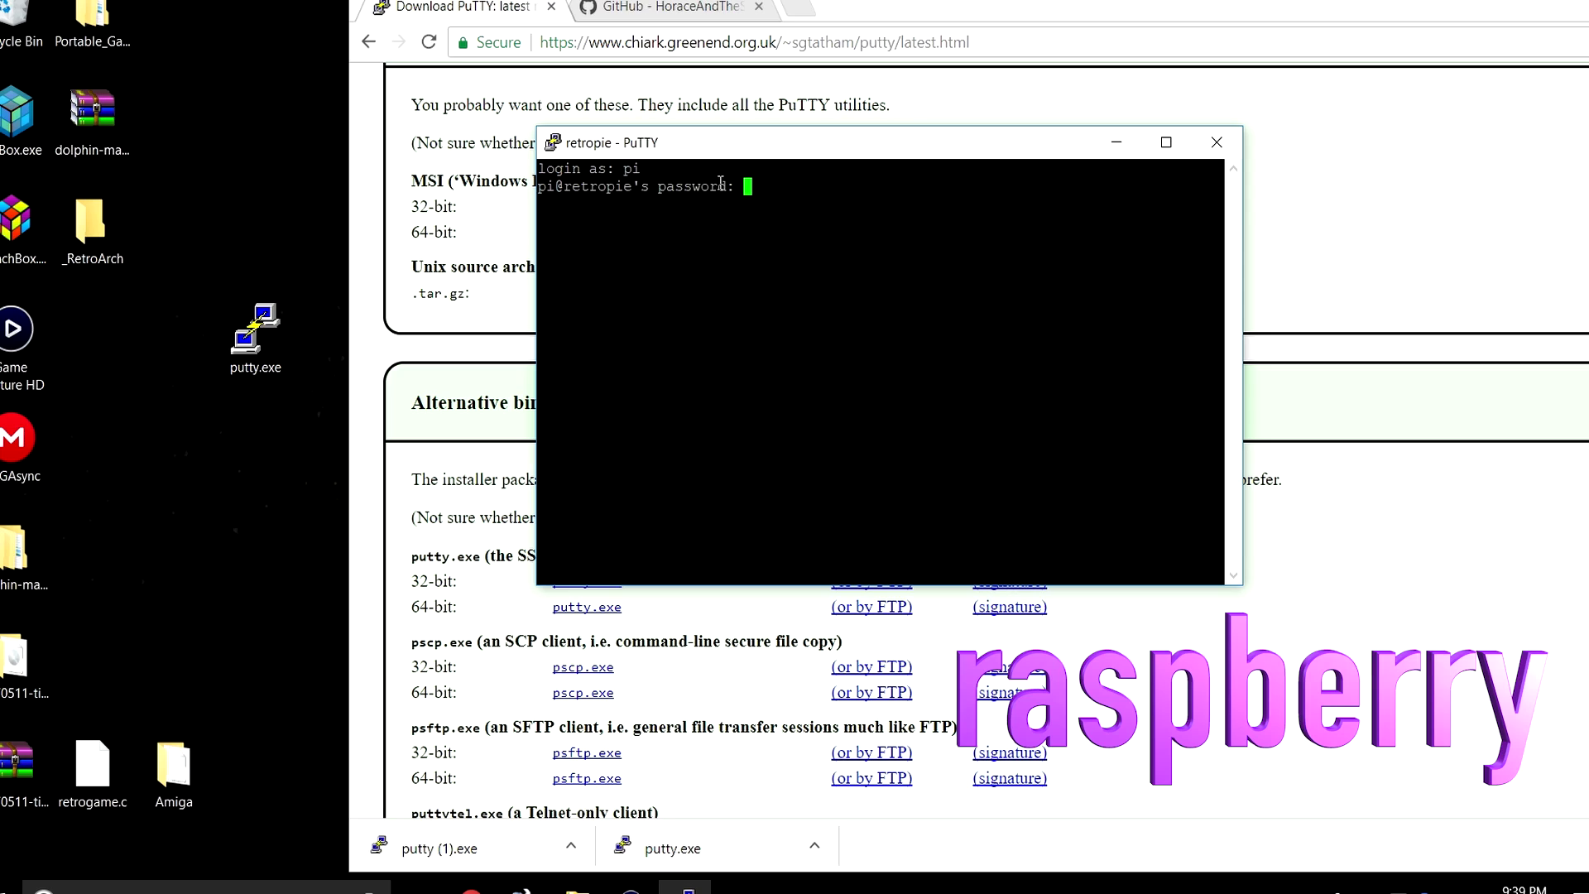
key(Return)
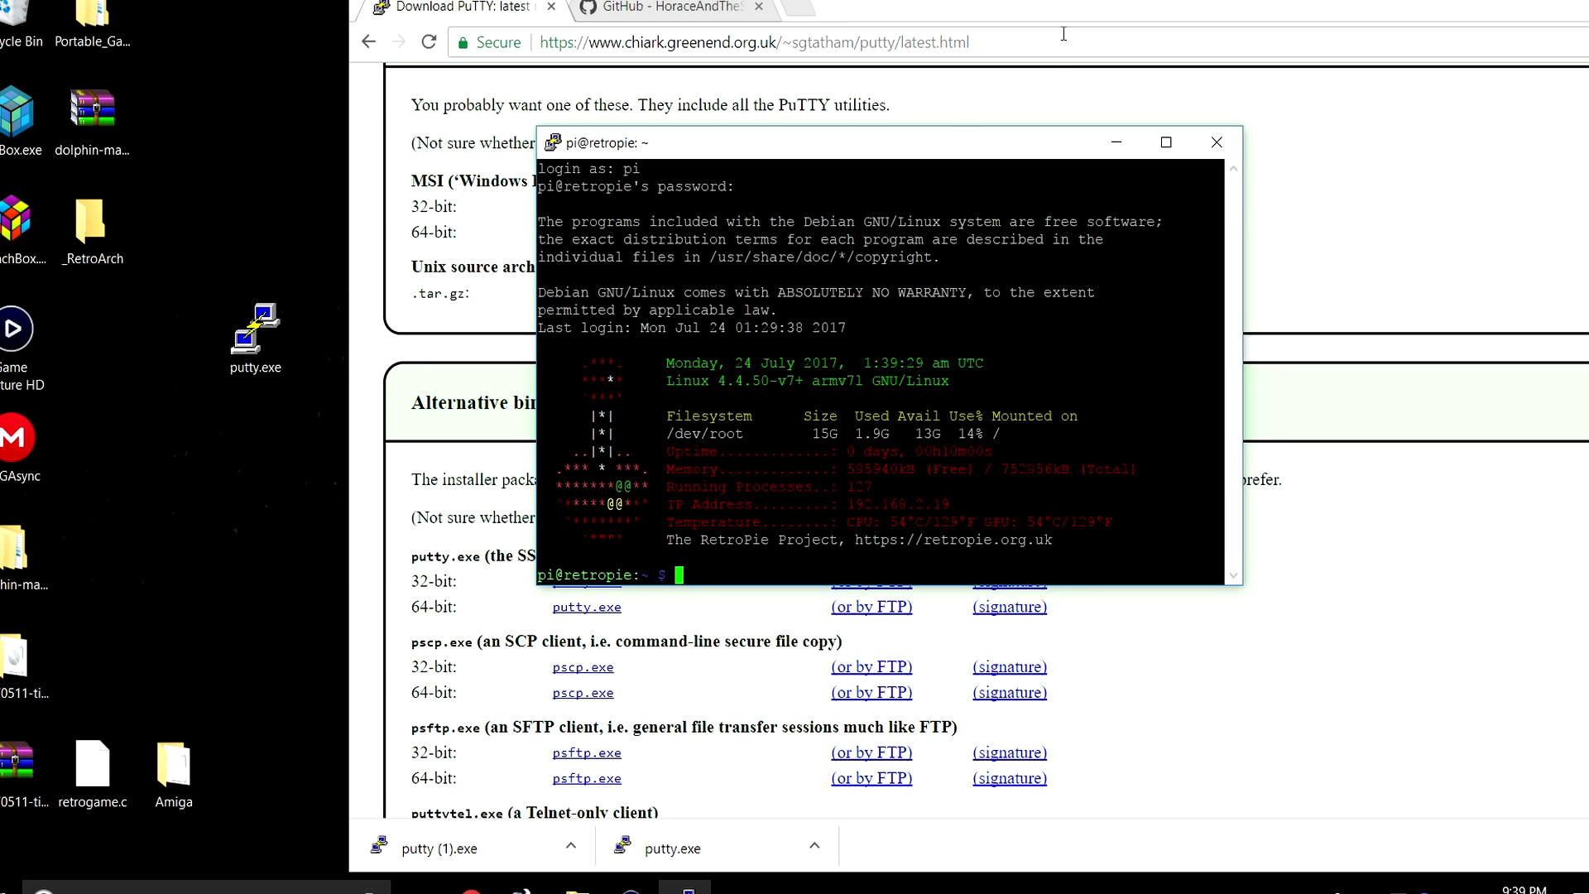
drag(947, 141, 0, 282)
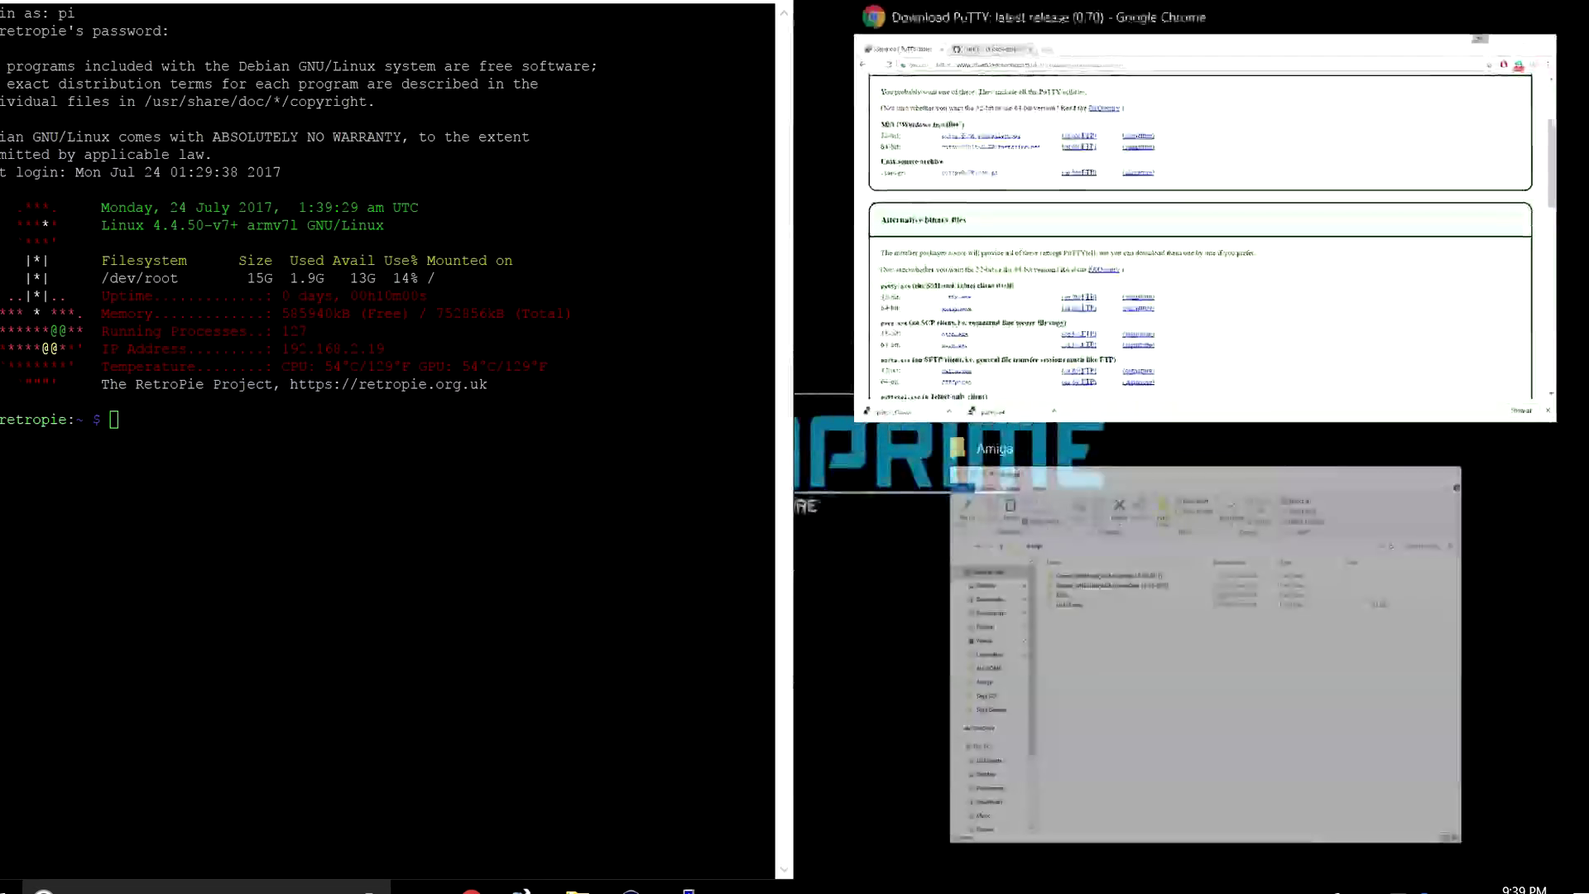
Place Chrome beside PuTTY on the GitHub page and run the README's cd into retropiemenu.
click(1416, 291)
click(1099, 19)
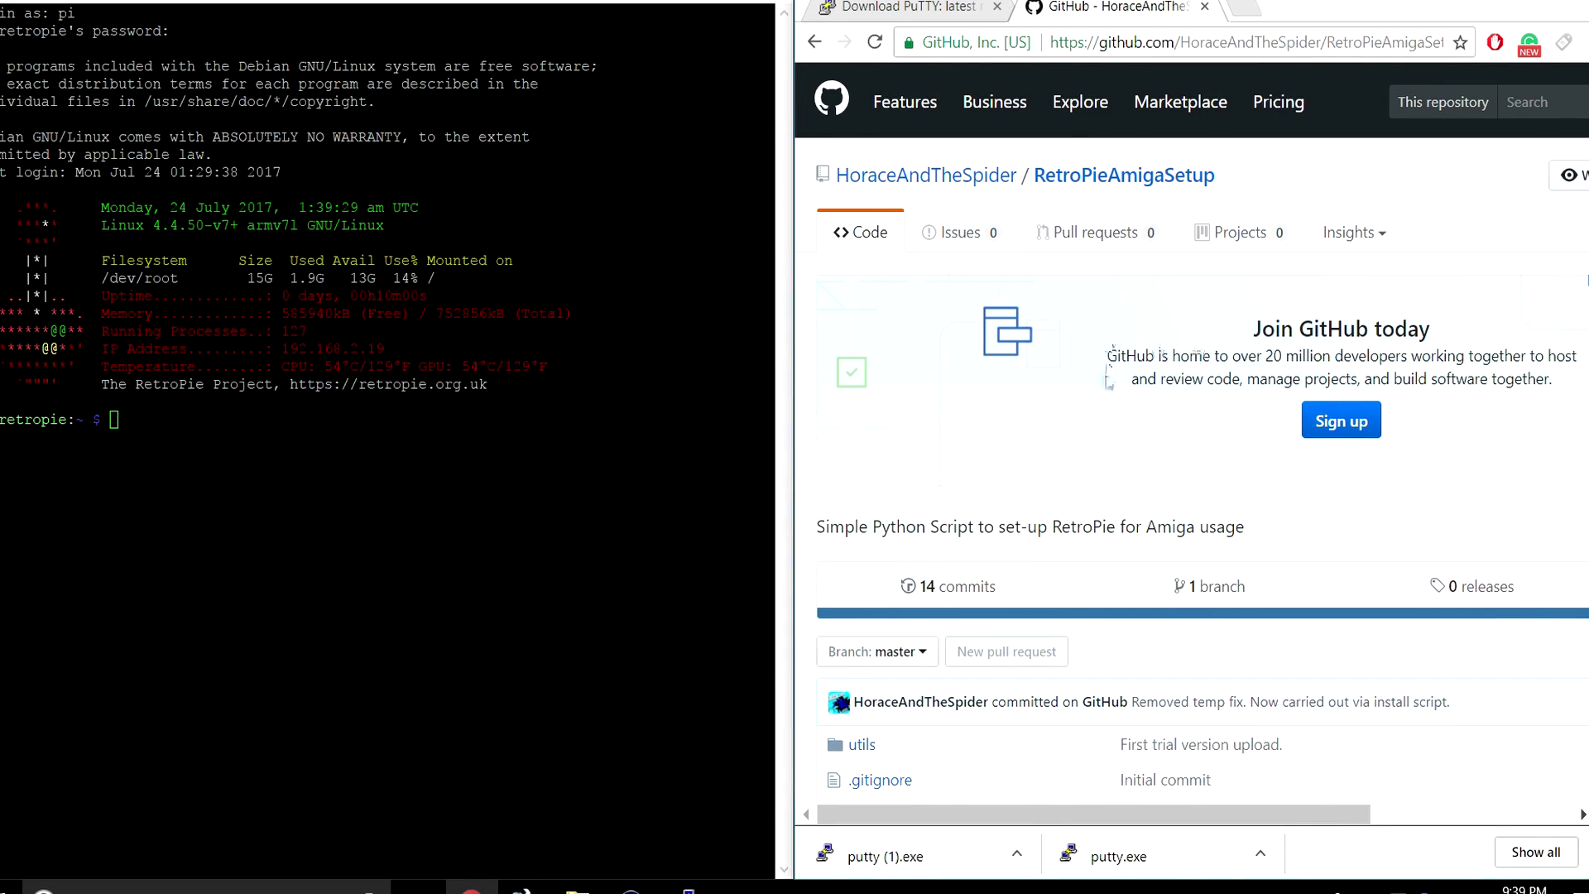
scroll(1106, 463, down, 9)
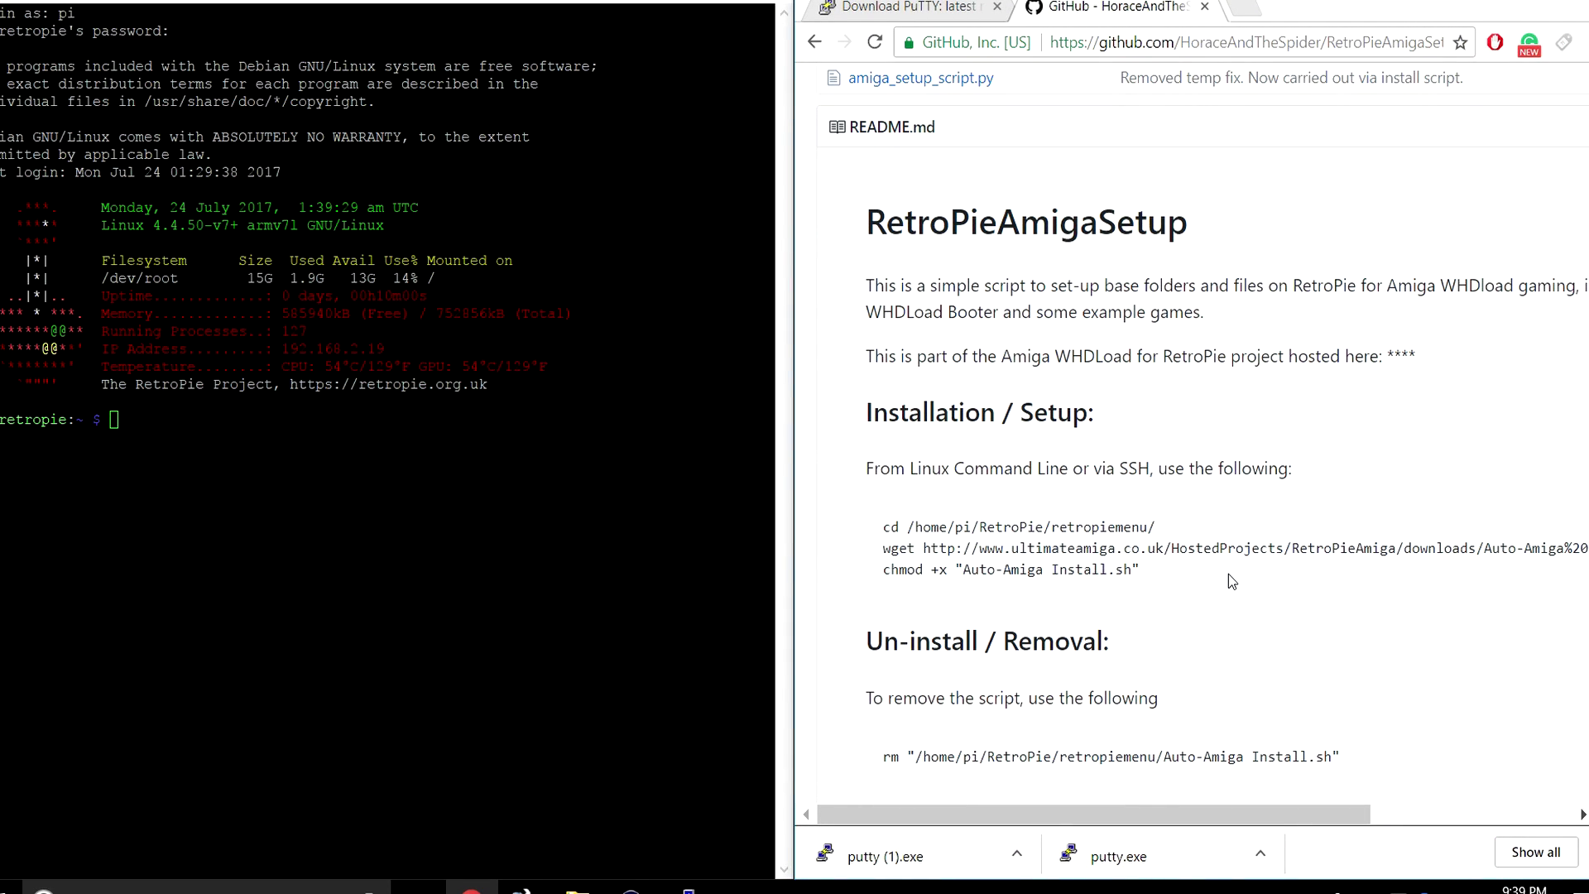
scroll(1229, 577, down, 1)
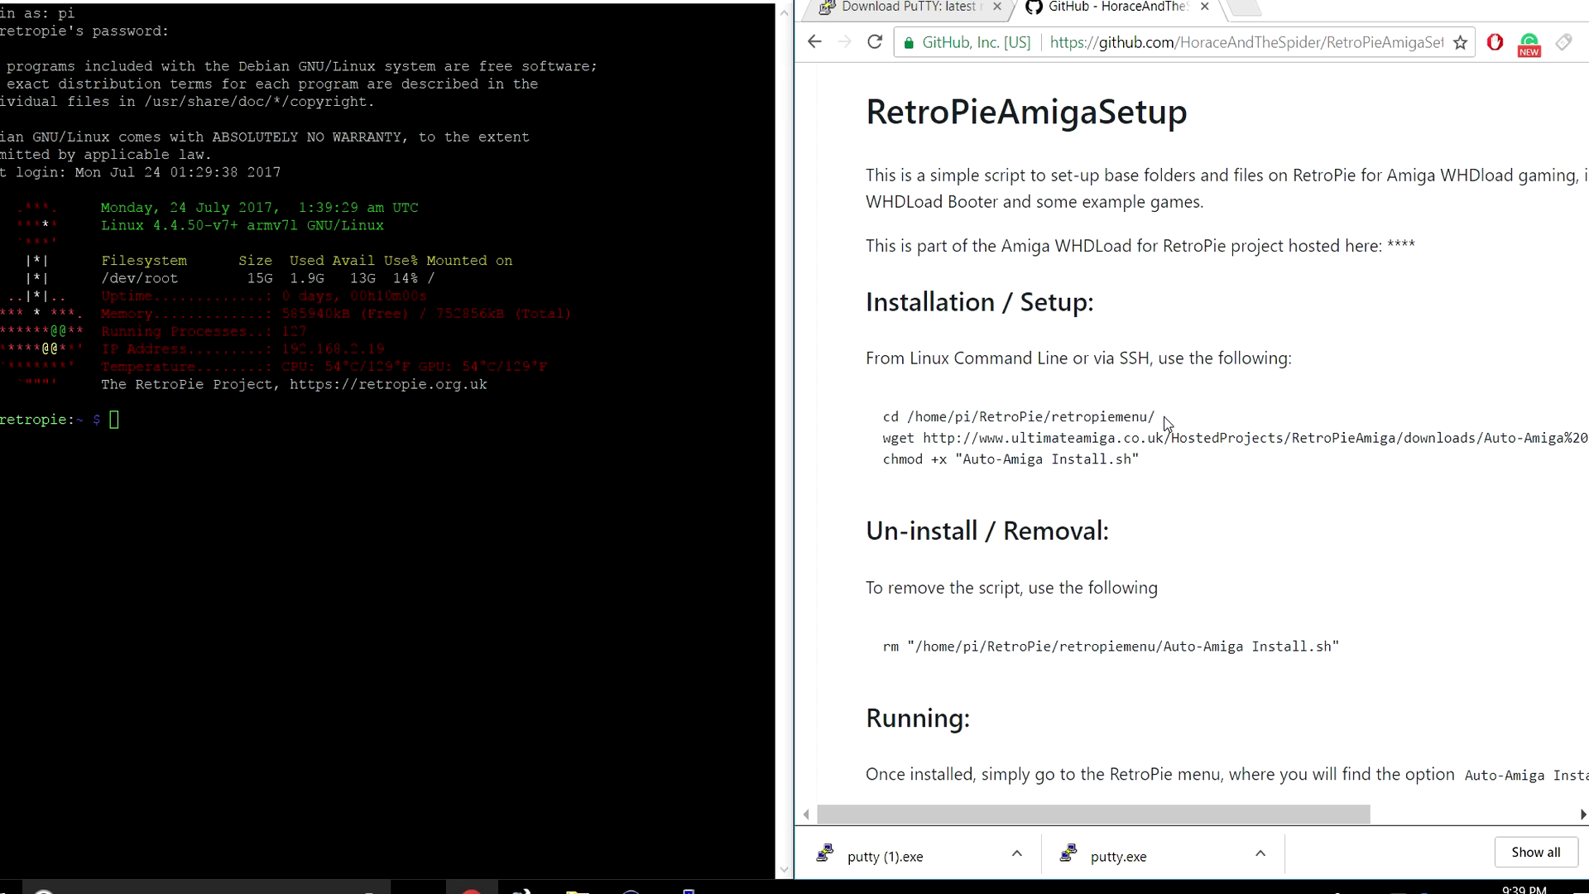
drag(1166, 423, 879, 416)
key(ctrl+c)
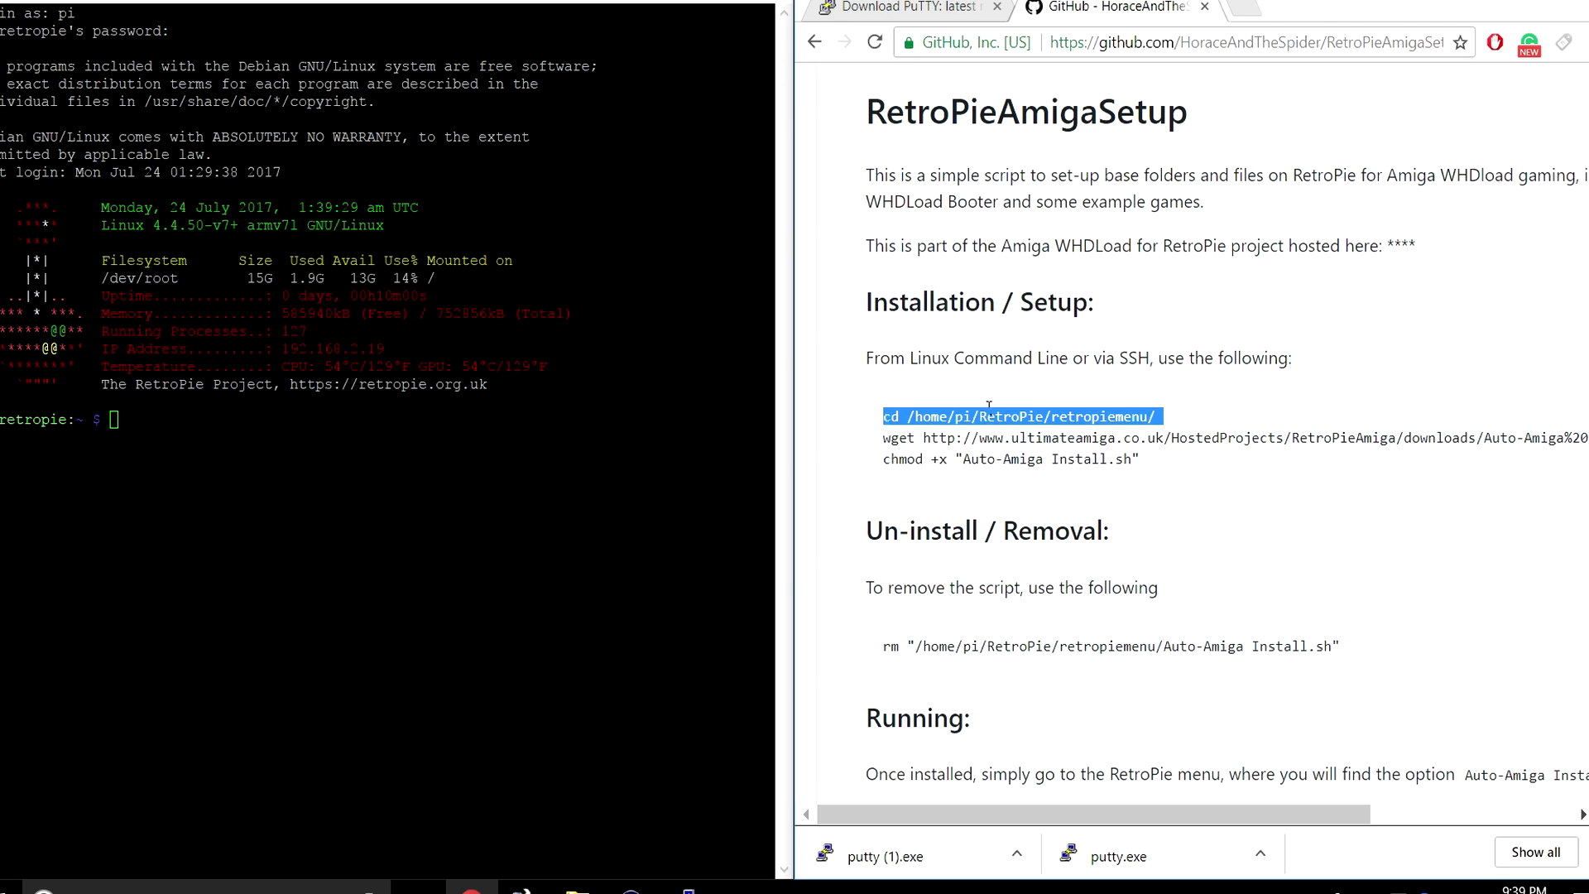
right_click(999, 417)
click(1047, 435)
right_click(181, 427)
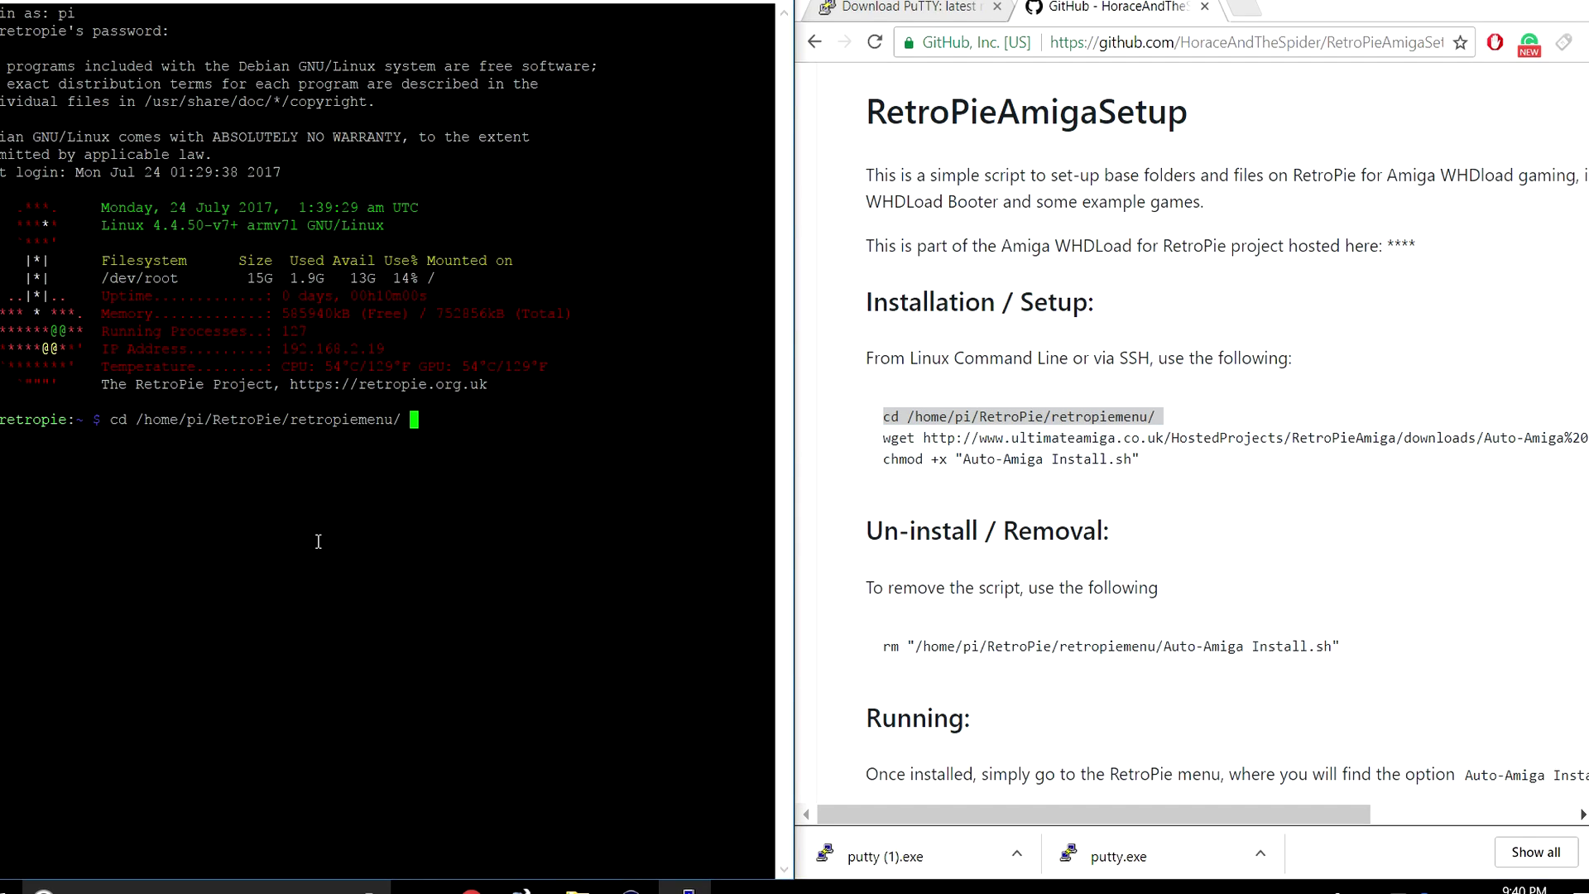
key(Return)
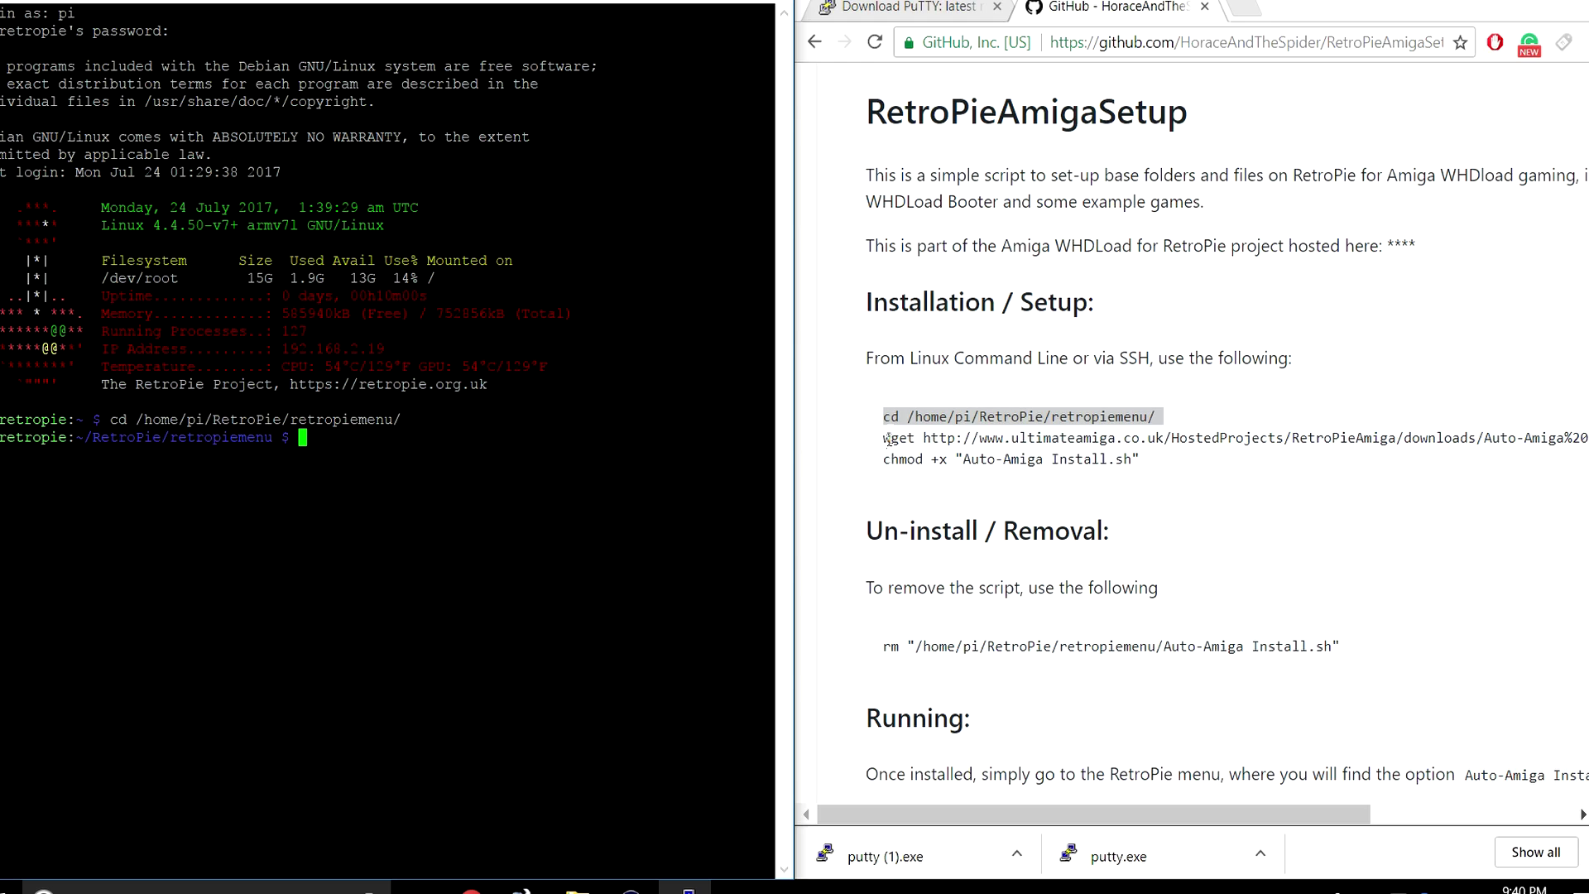
Copy and run the wget command to download the Auto-Amiga Install.sh script.
drag(886, 438, 1448, 439)
right_click(1448, 438)
click(1314, 455)
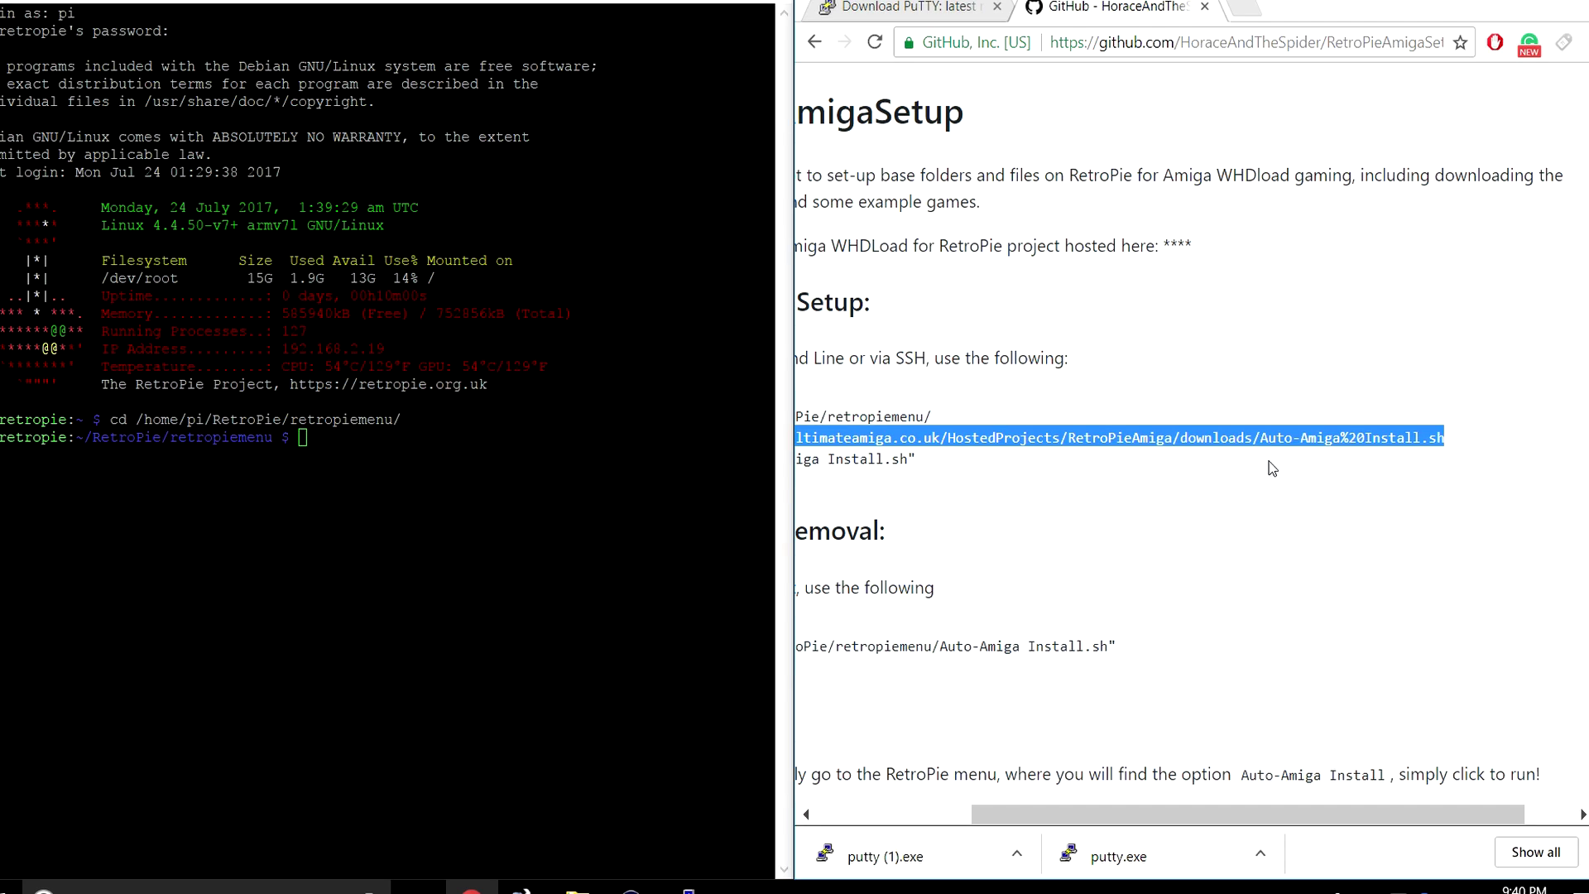
right_click(359, 449)
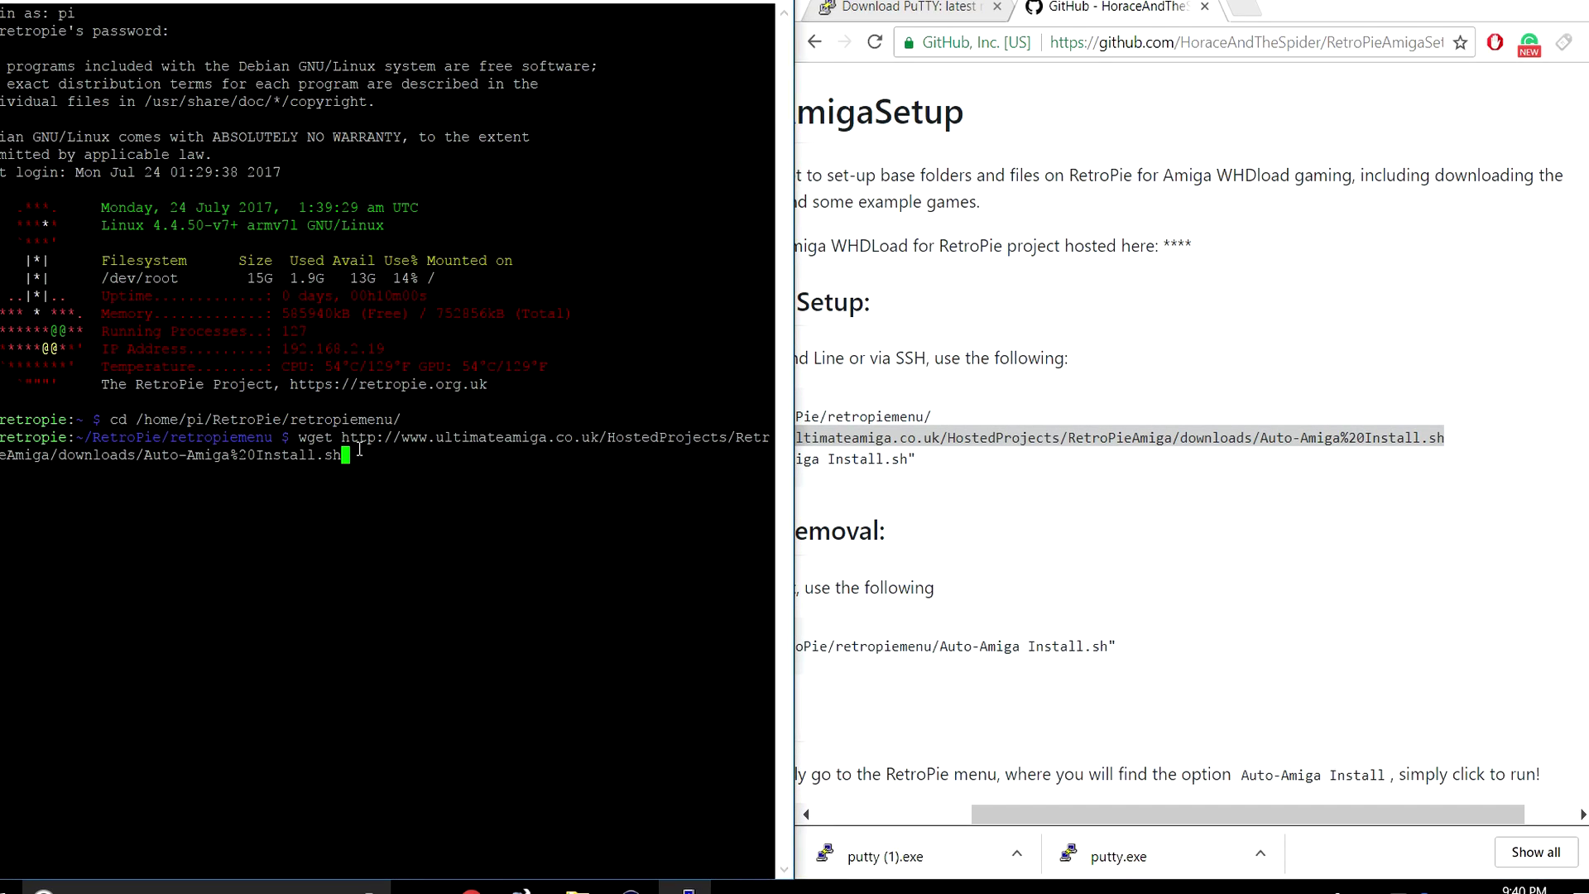
key(Return)
Copy and run the chmod +x command to make the install script executable.
scroll(1066, 774, down, 1)
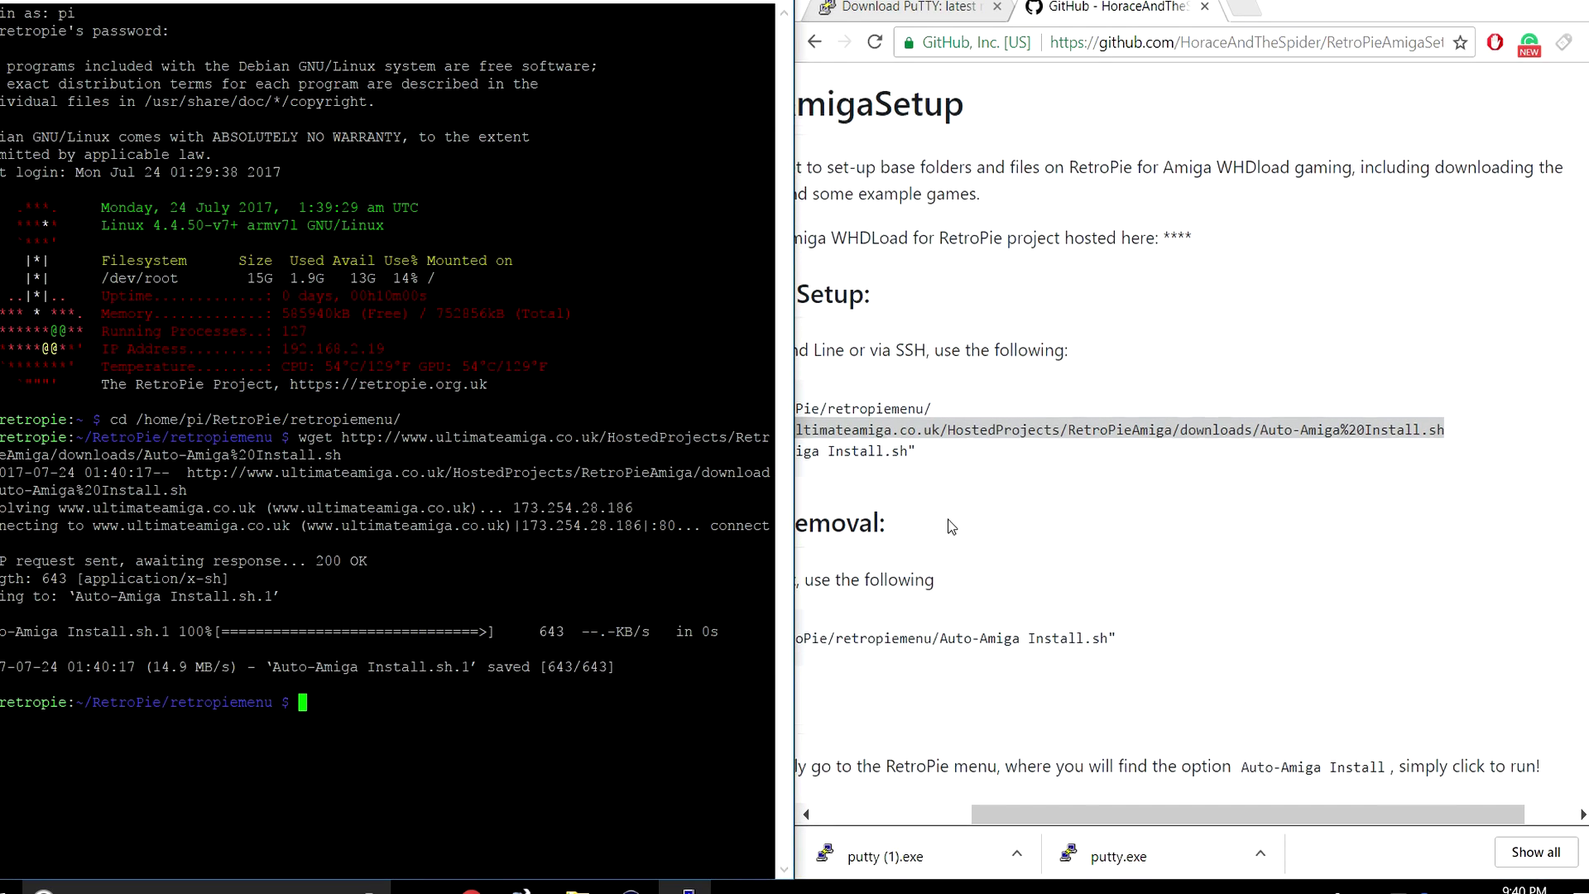
drag(1051, 815, 897, 815)
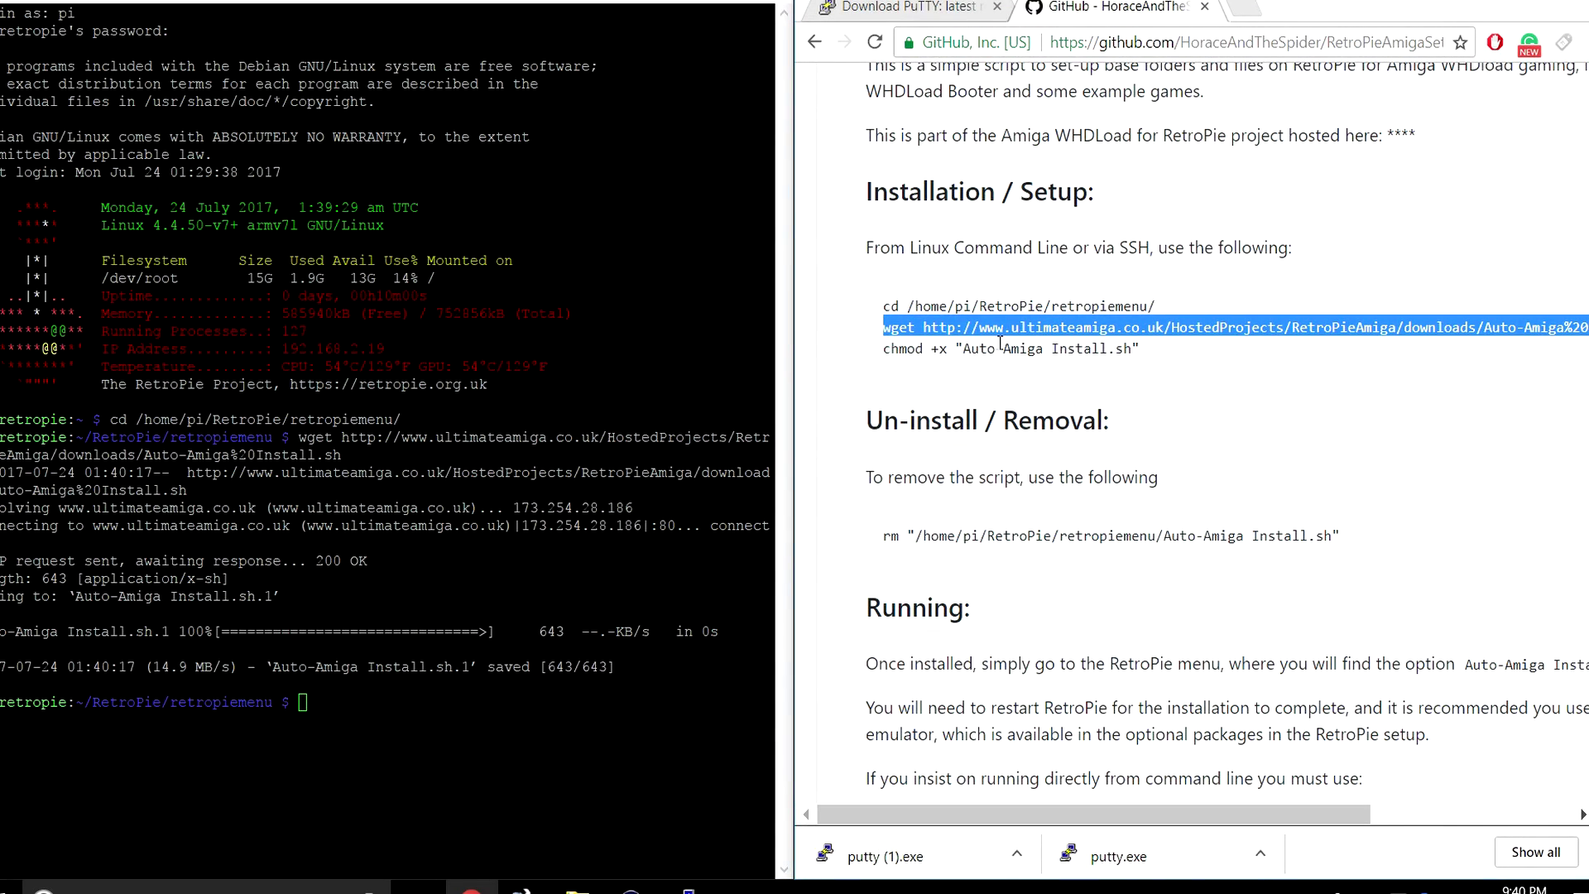
drag(882, 351, 1141, 355)
right_click(1141, 354)
click(1169, 366)
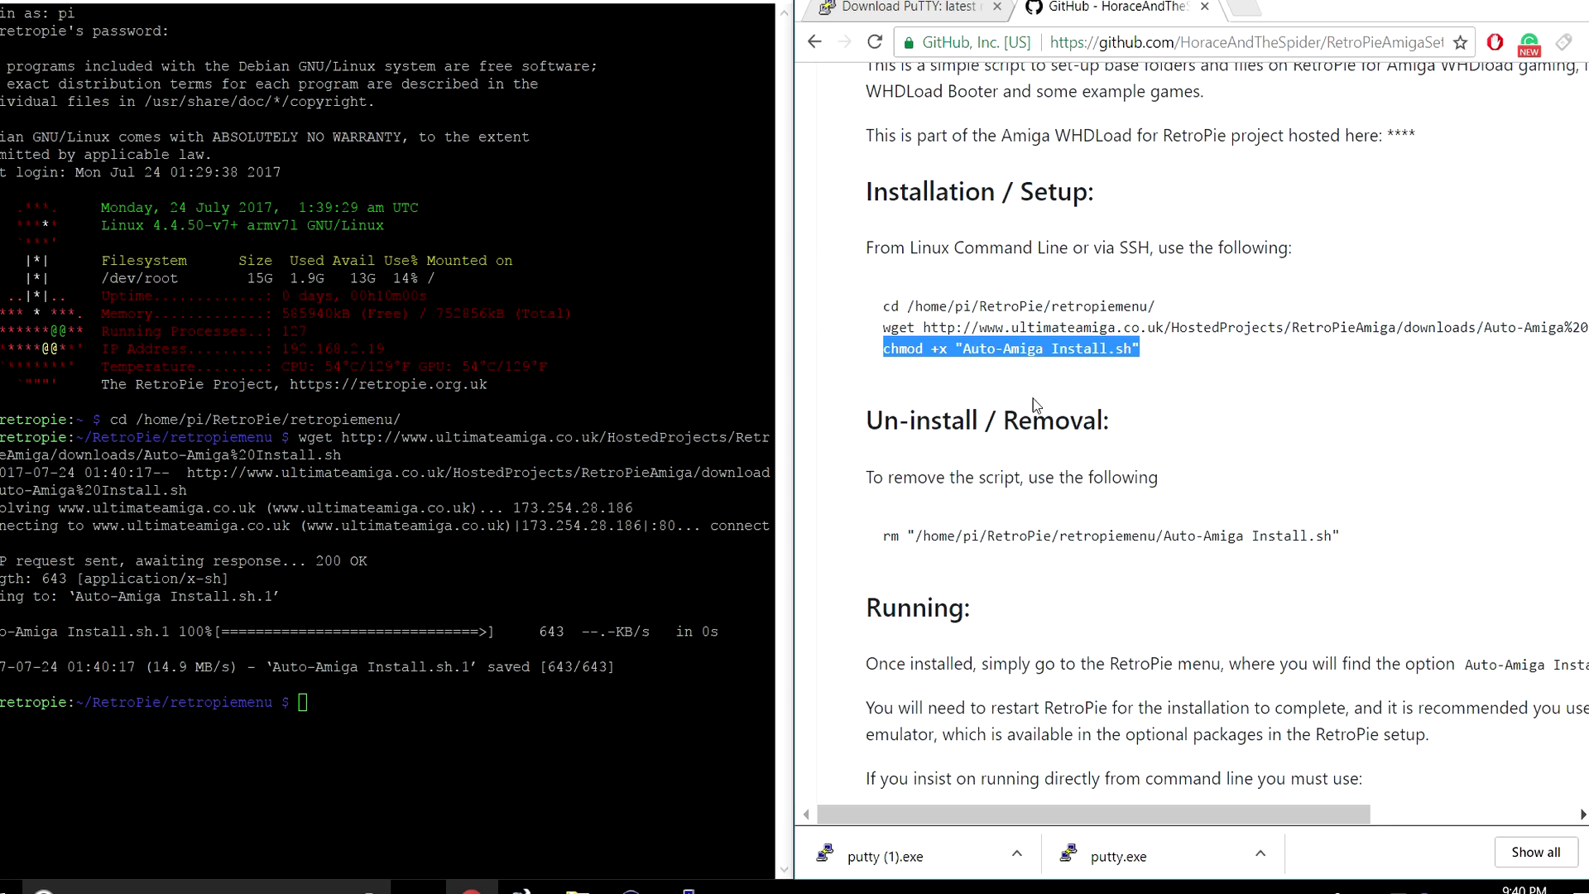
right_click(335, 716)
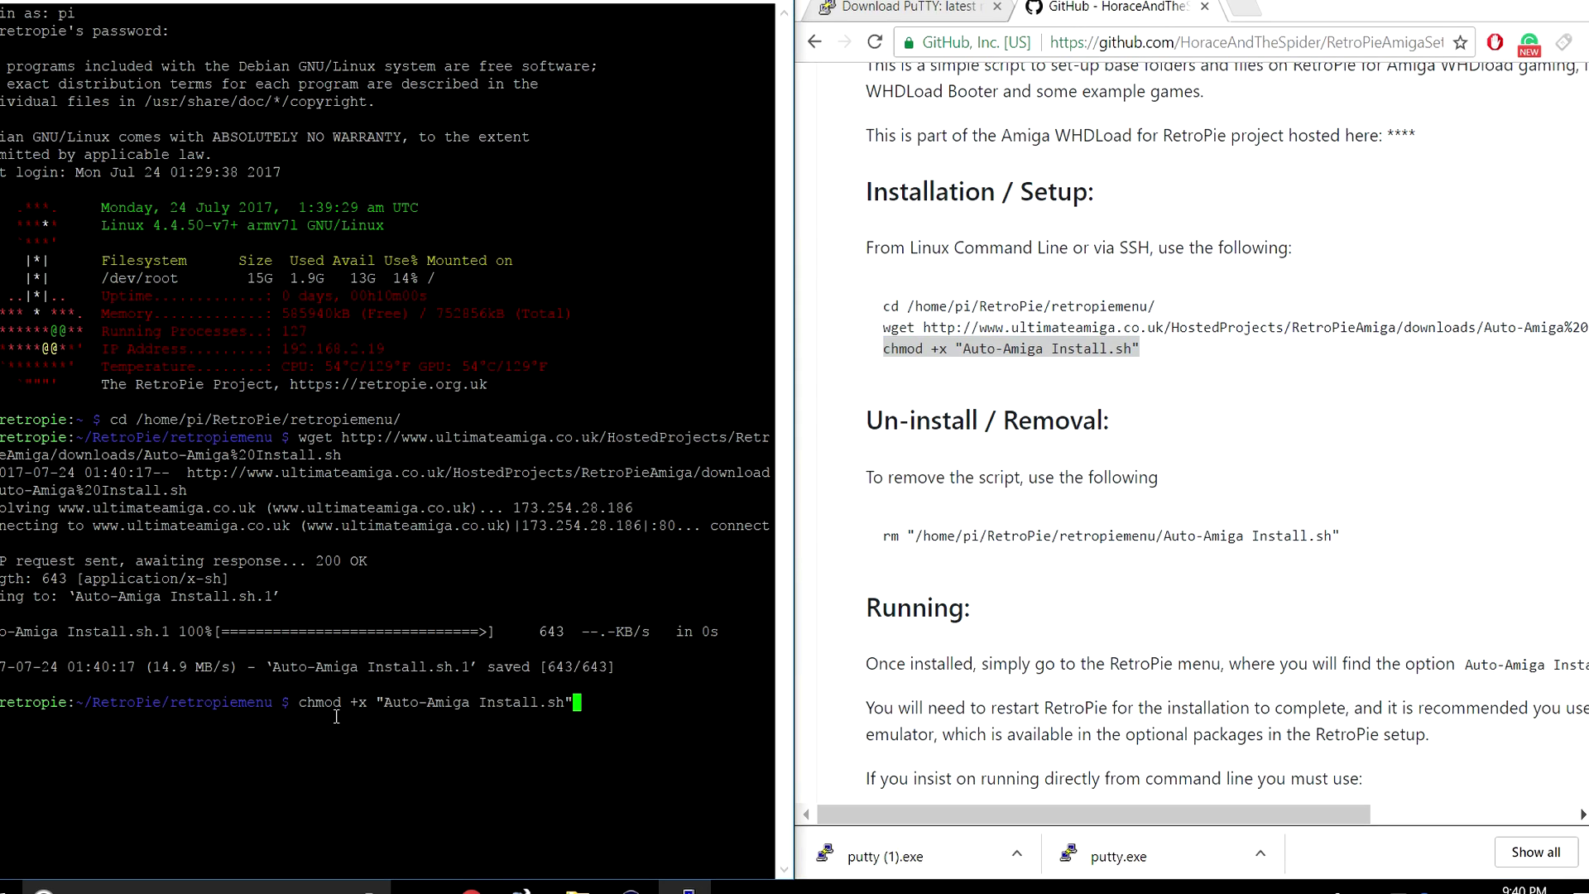
key(Return)
Minimize PuTTY, go back to the Ultimate Amiga downloads page and maximize Chrome.
scroll(1531, 603, up, 1)
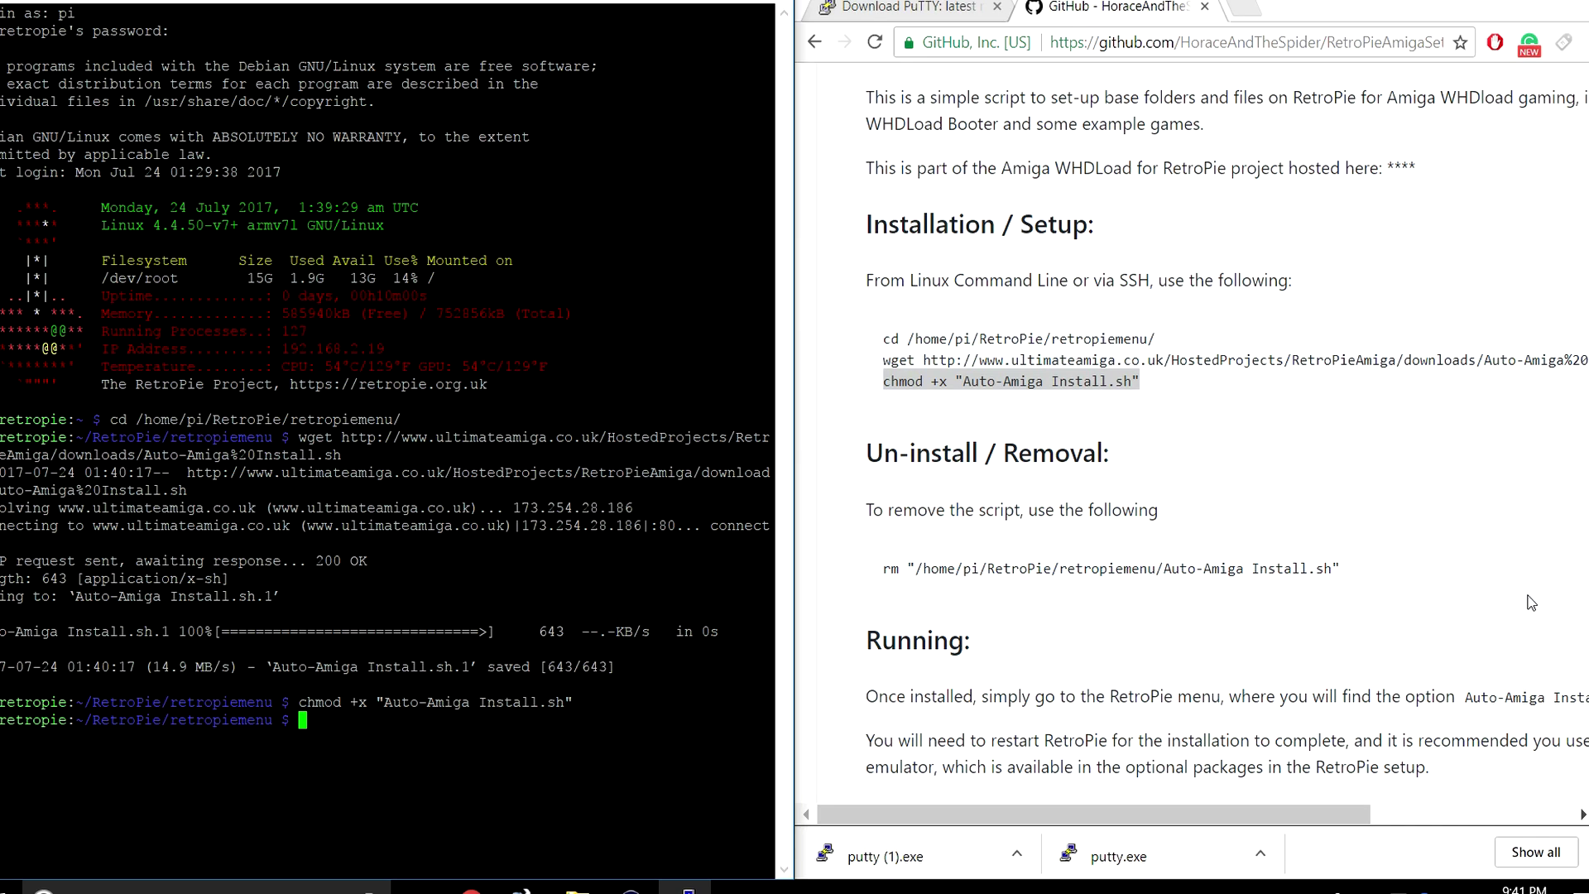
click(675, 2)
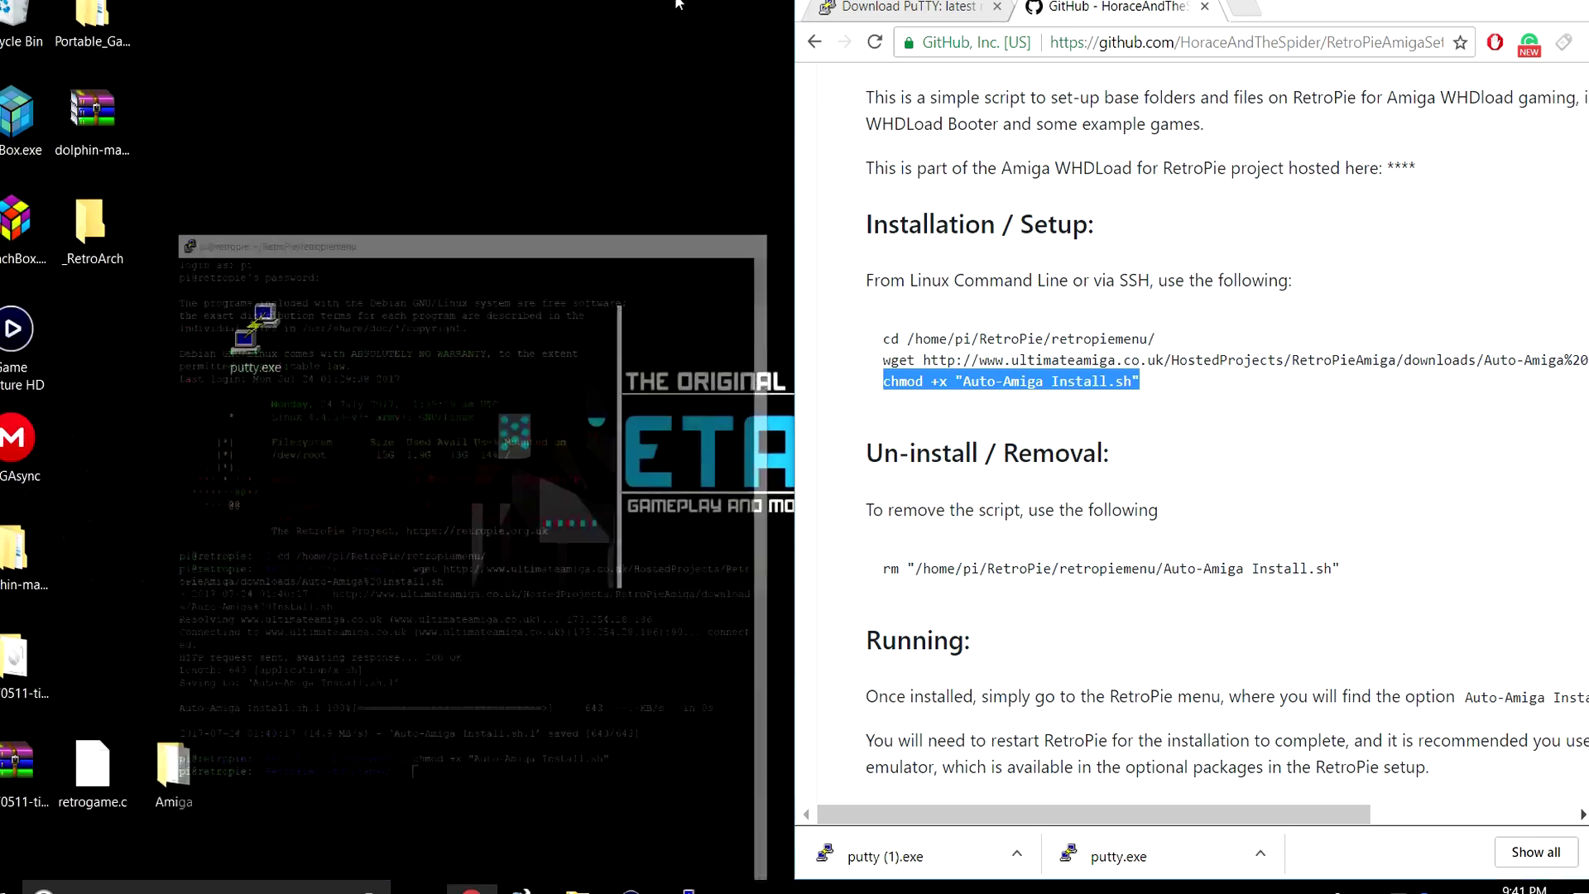
click(814, 45)
double_click(1307, 6)
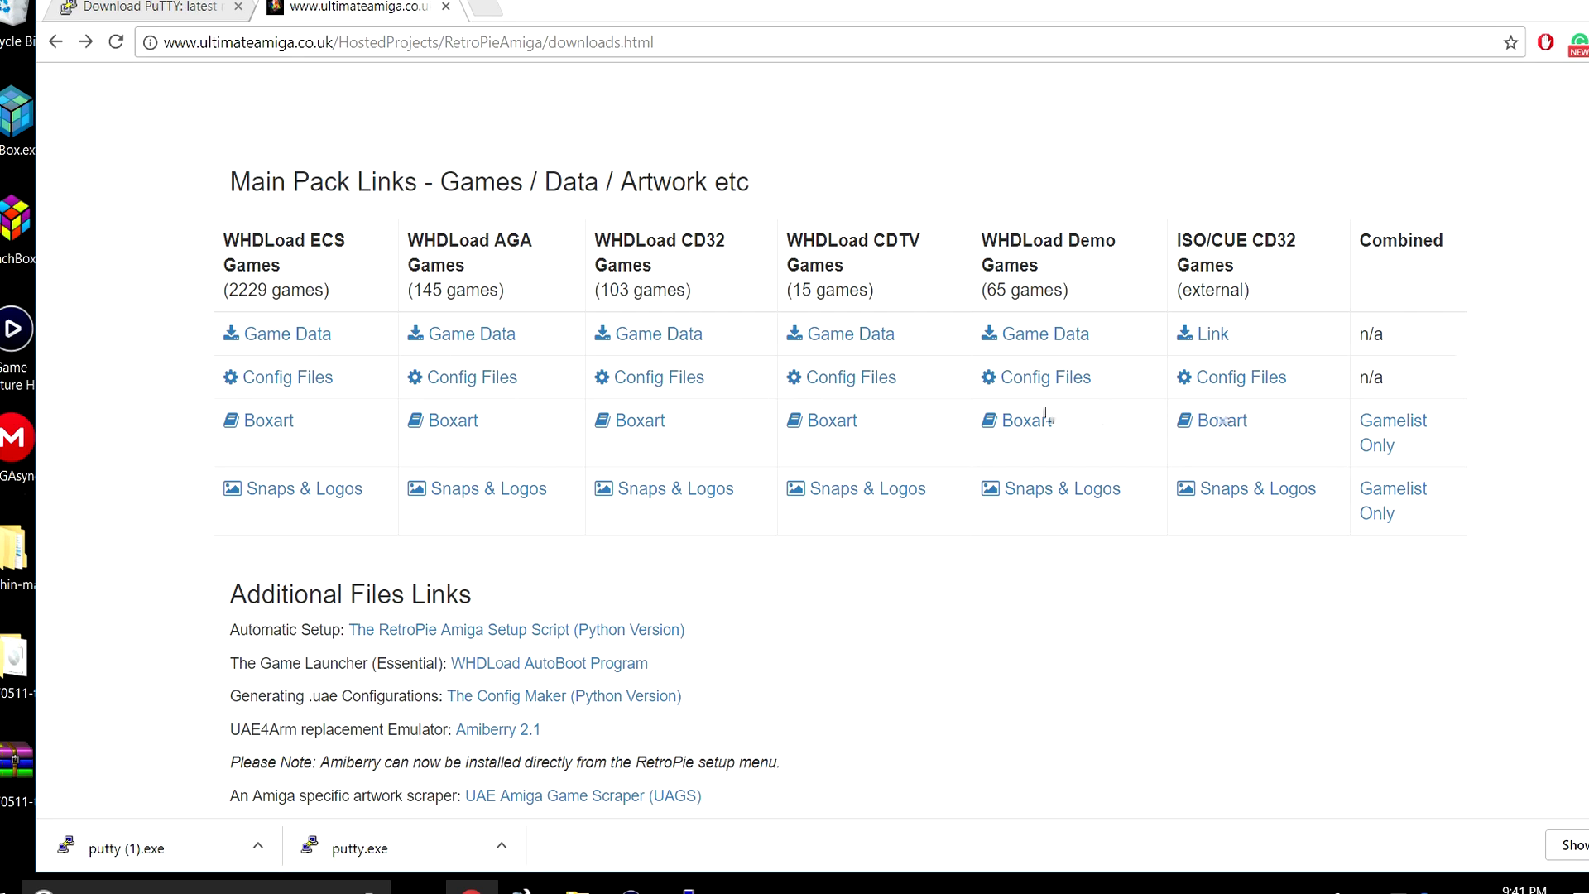
scroll(289, 397, up, 3)
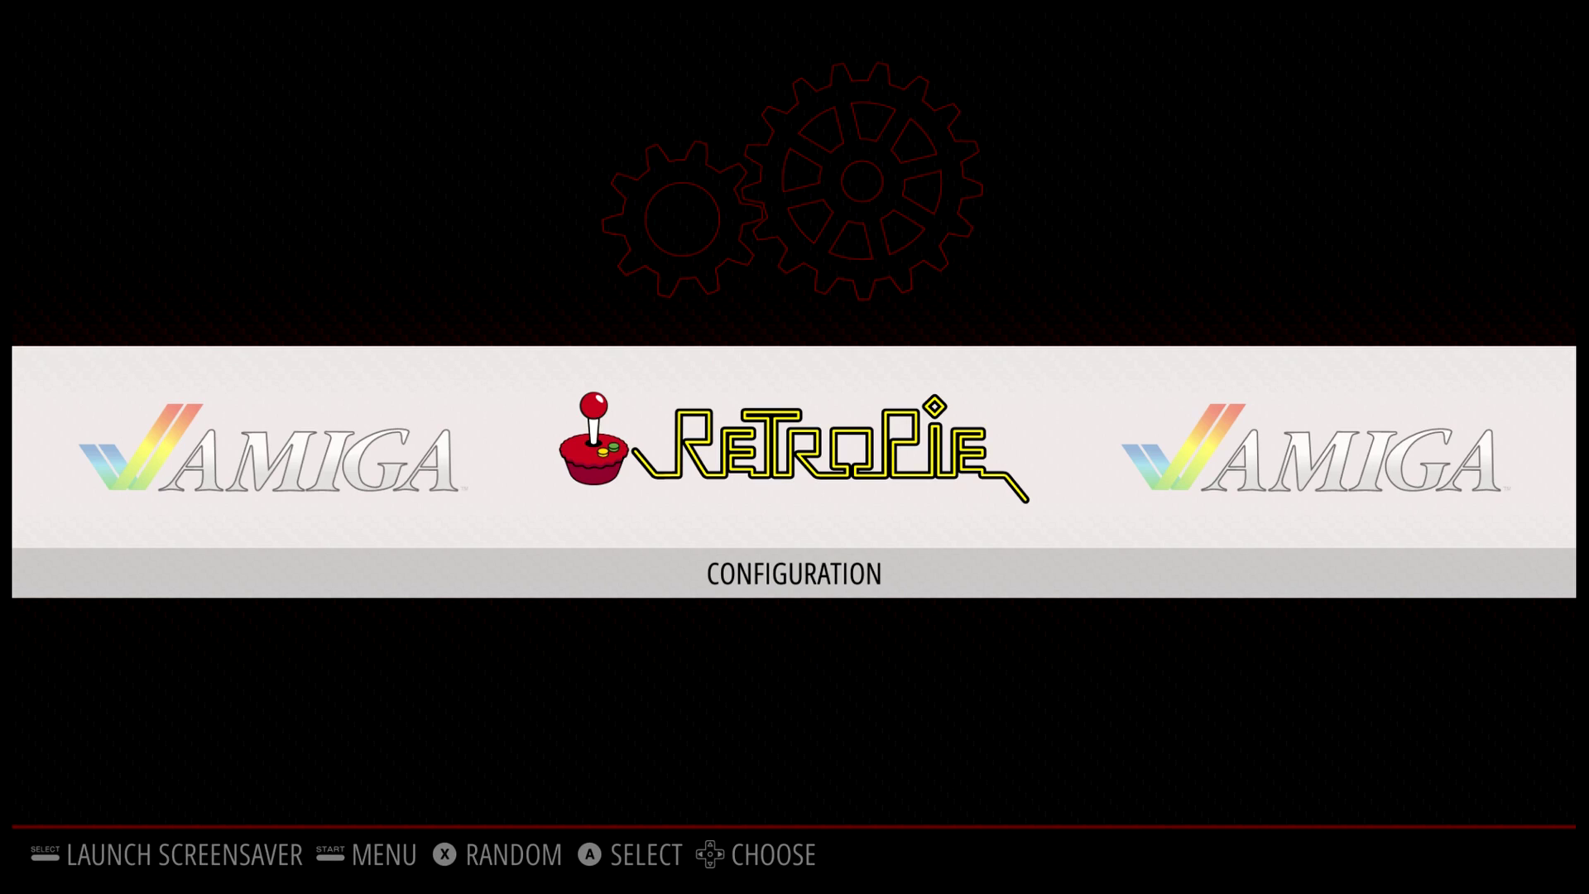
Restart the system from EmulationStation's Quit menu so the Auto-Amiga Install option appears.
key(Return)
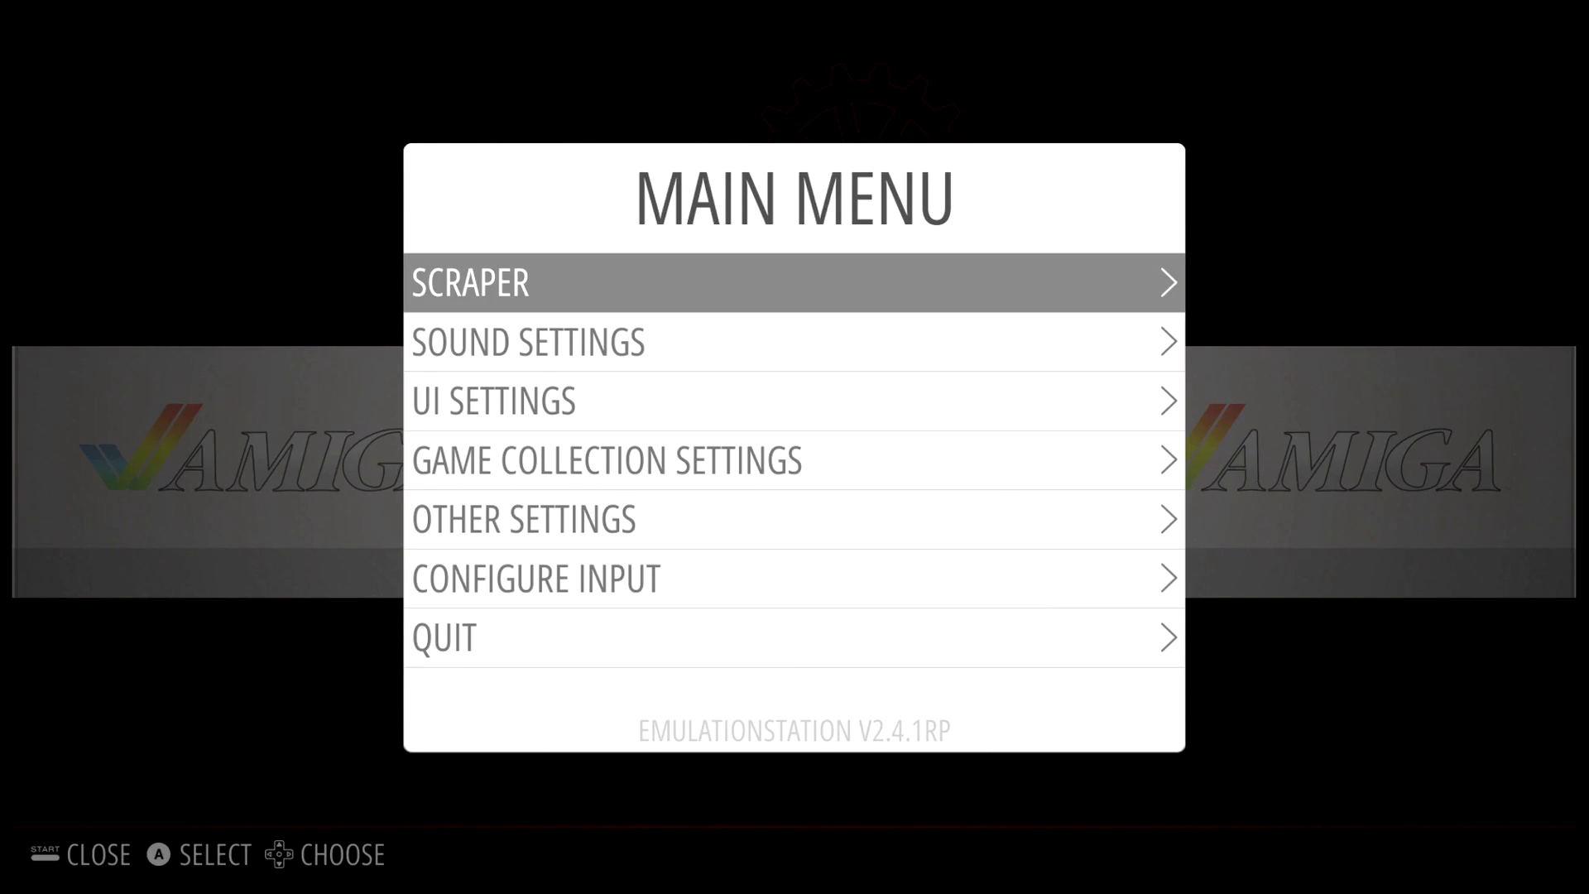
key(Down)
key(Down)
key(Down)
key(Down)
key(Down)
key(Down)
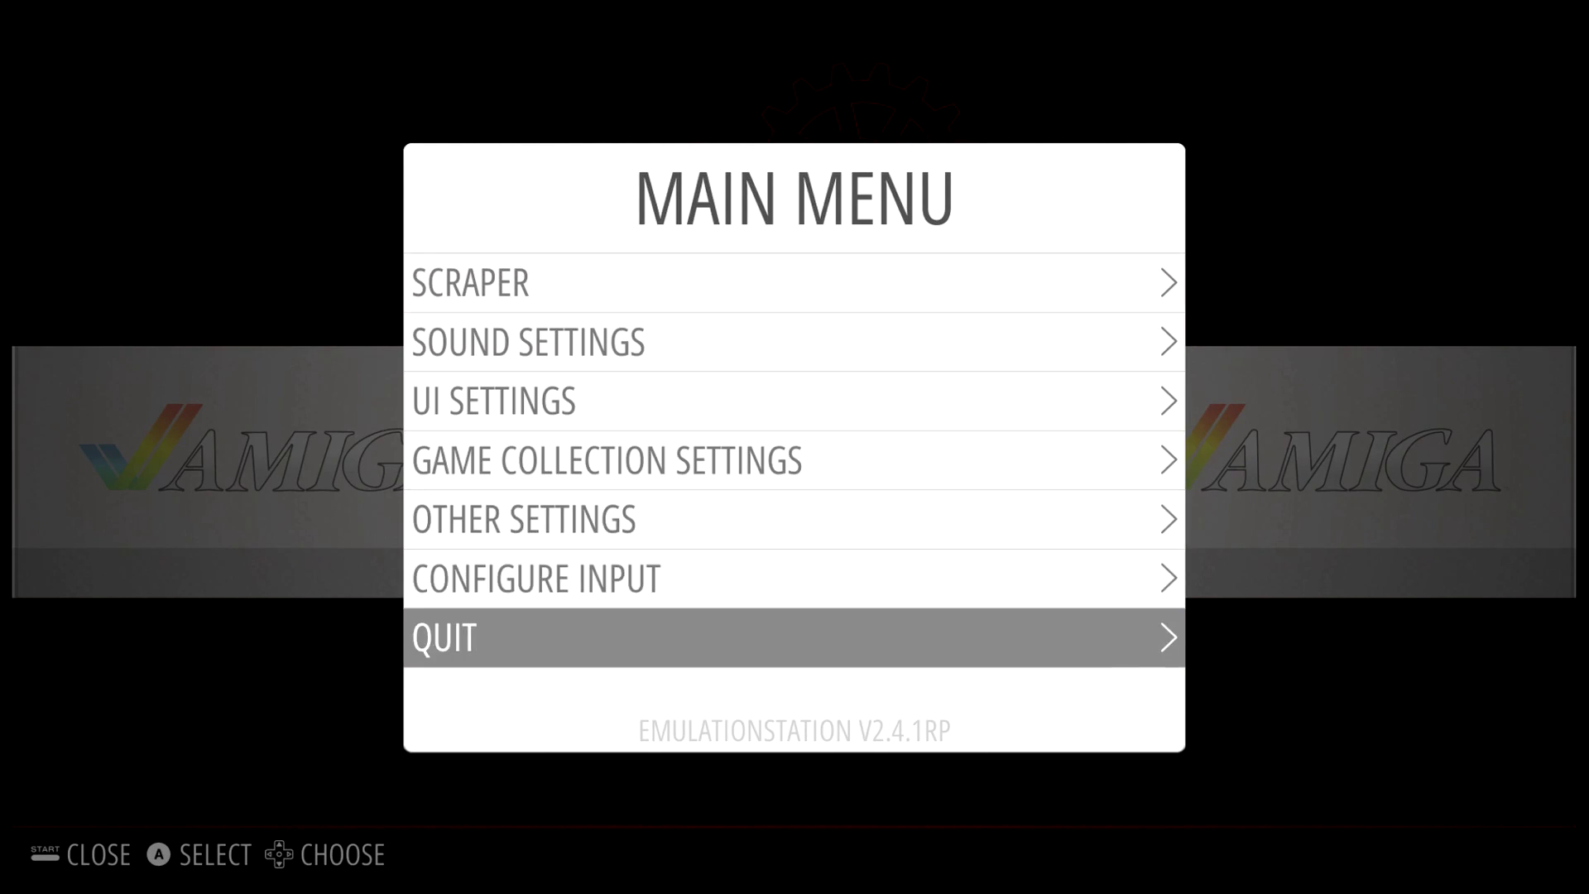
key(Return)
key(Down)
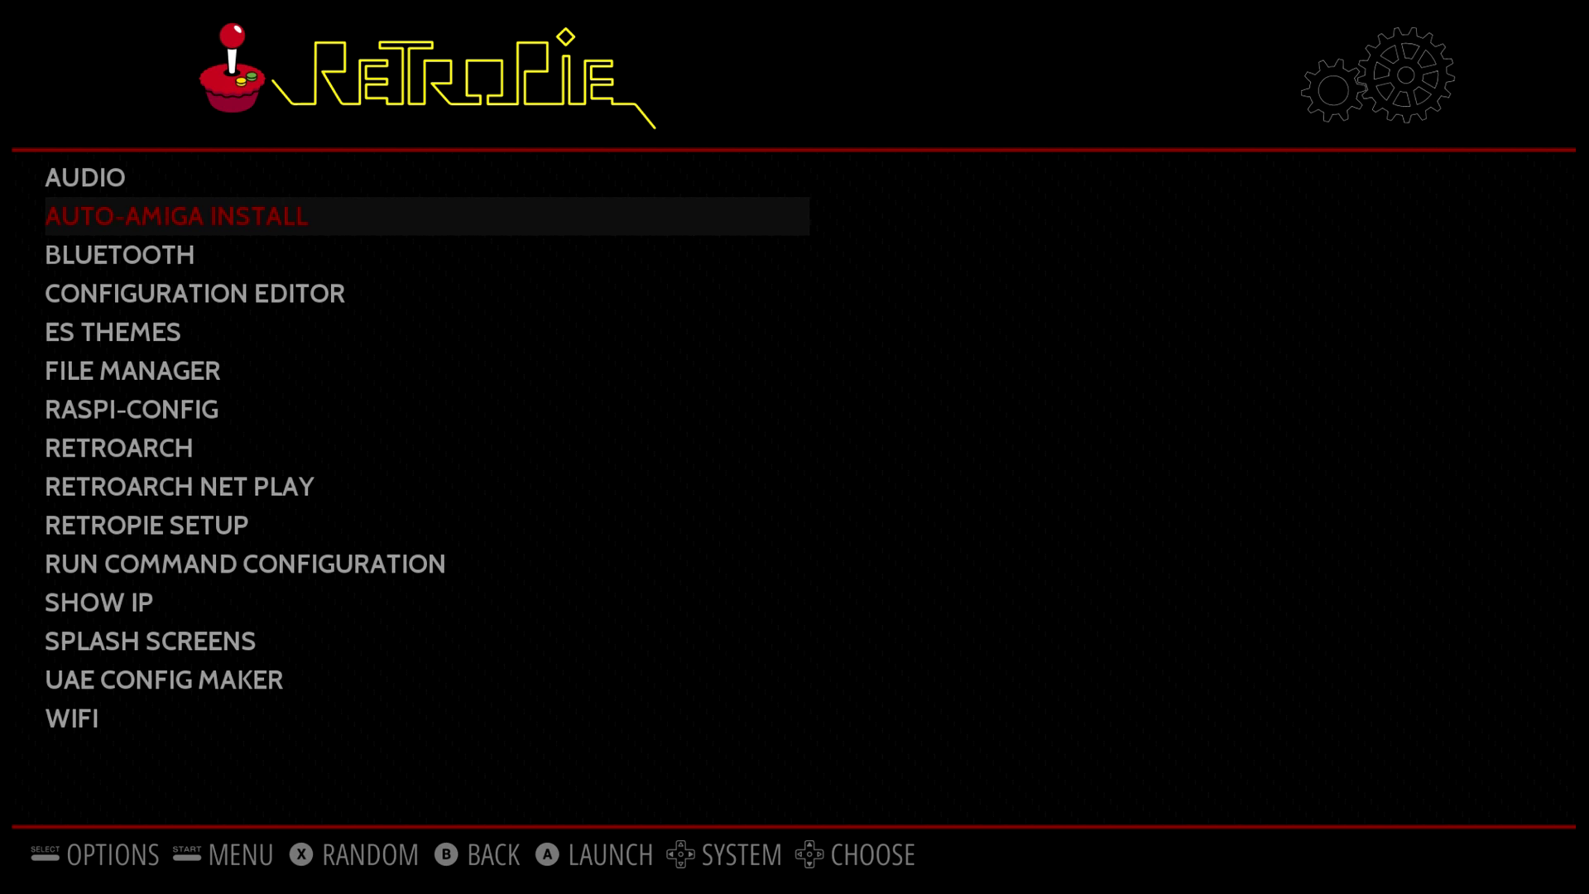
Return to the system carousel and restart EmulationStation to load the Amiga system.
key(Escape)
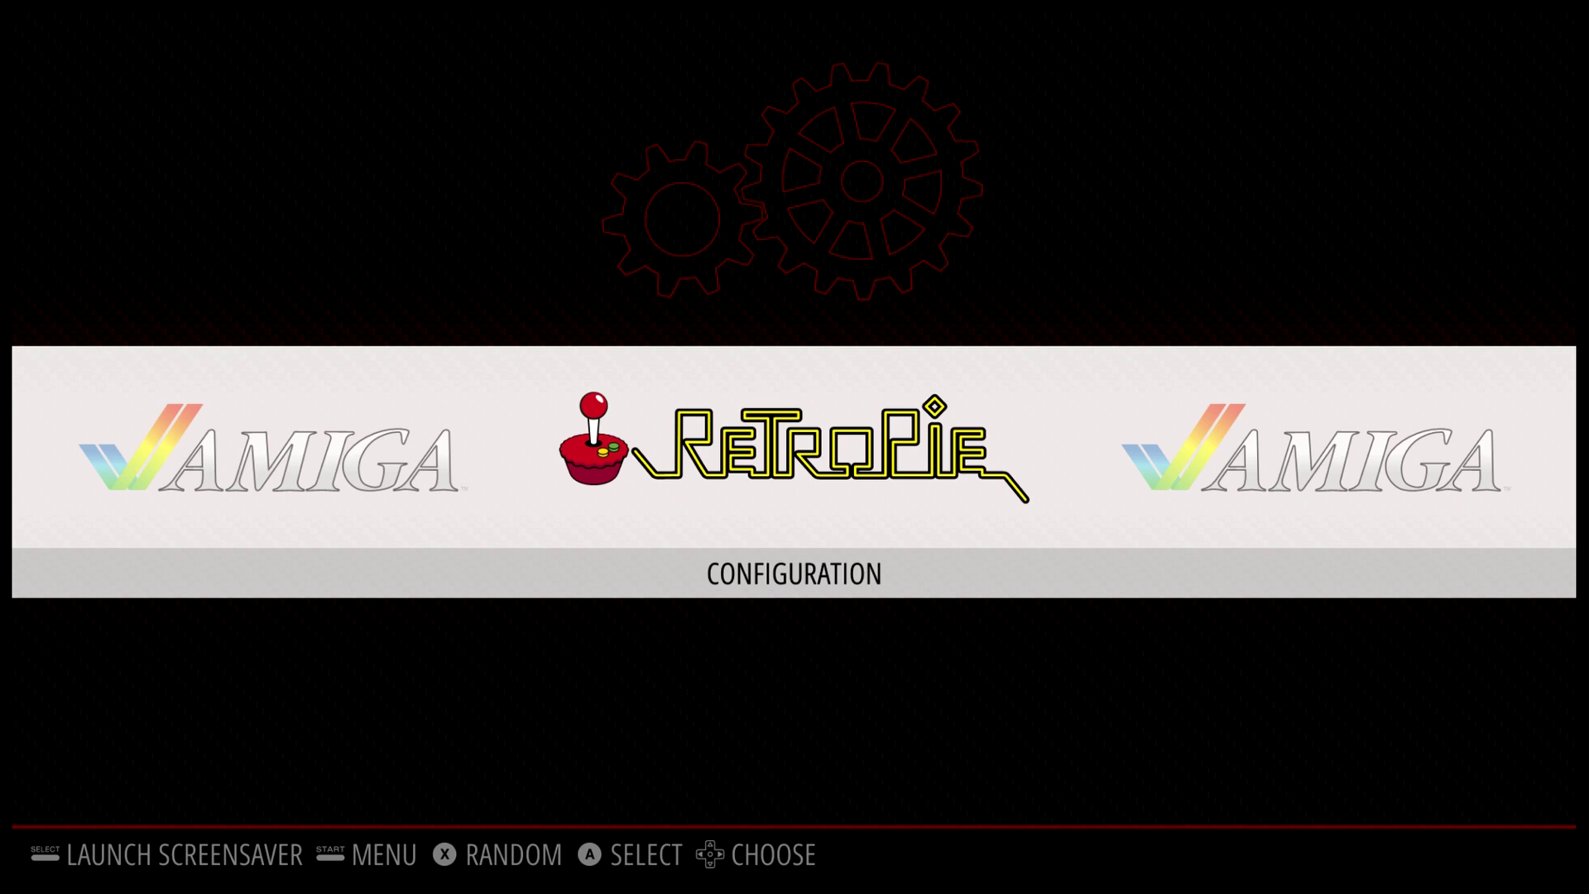
key(Return)
key(Down)
key(Down)
key(Down)
key(Down)
key(Down)
key(Down)
key(Return)
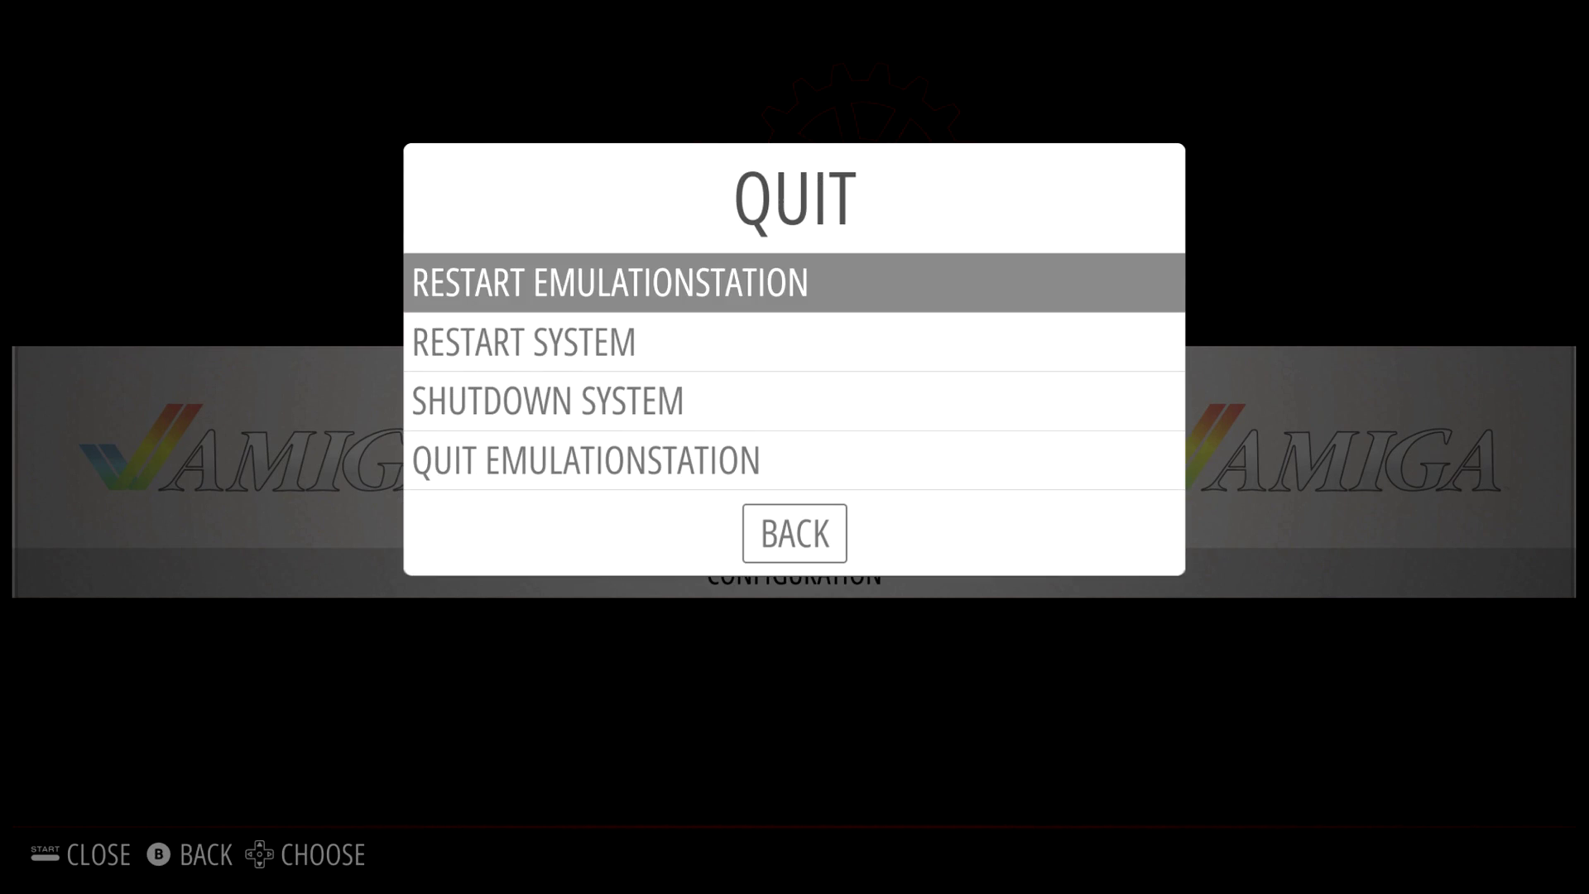
key(Down)
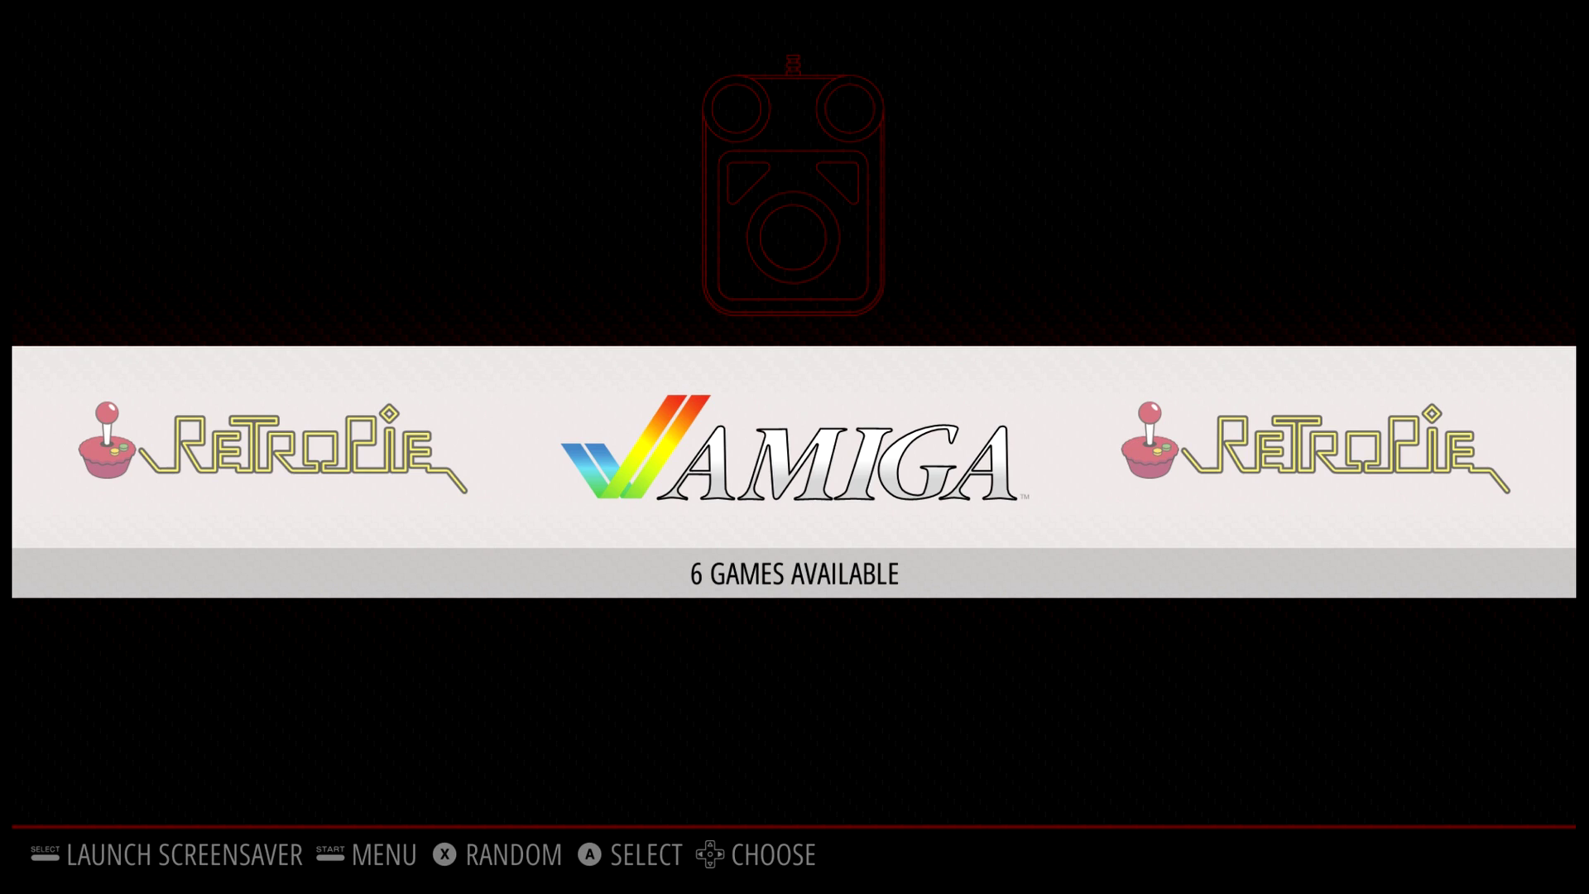
Open the Amiga game list and launch Super Cars 2.
key(Return)
key(Down)
key(Down)
key(Down)
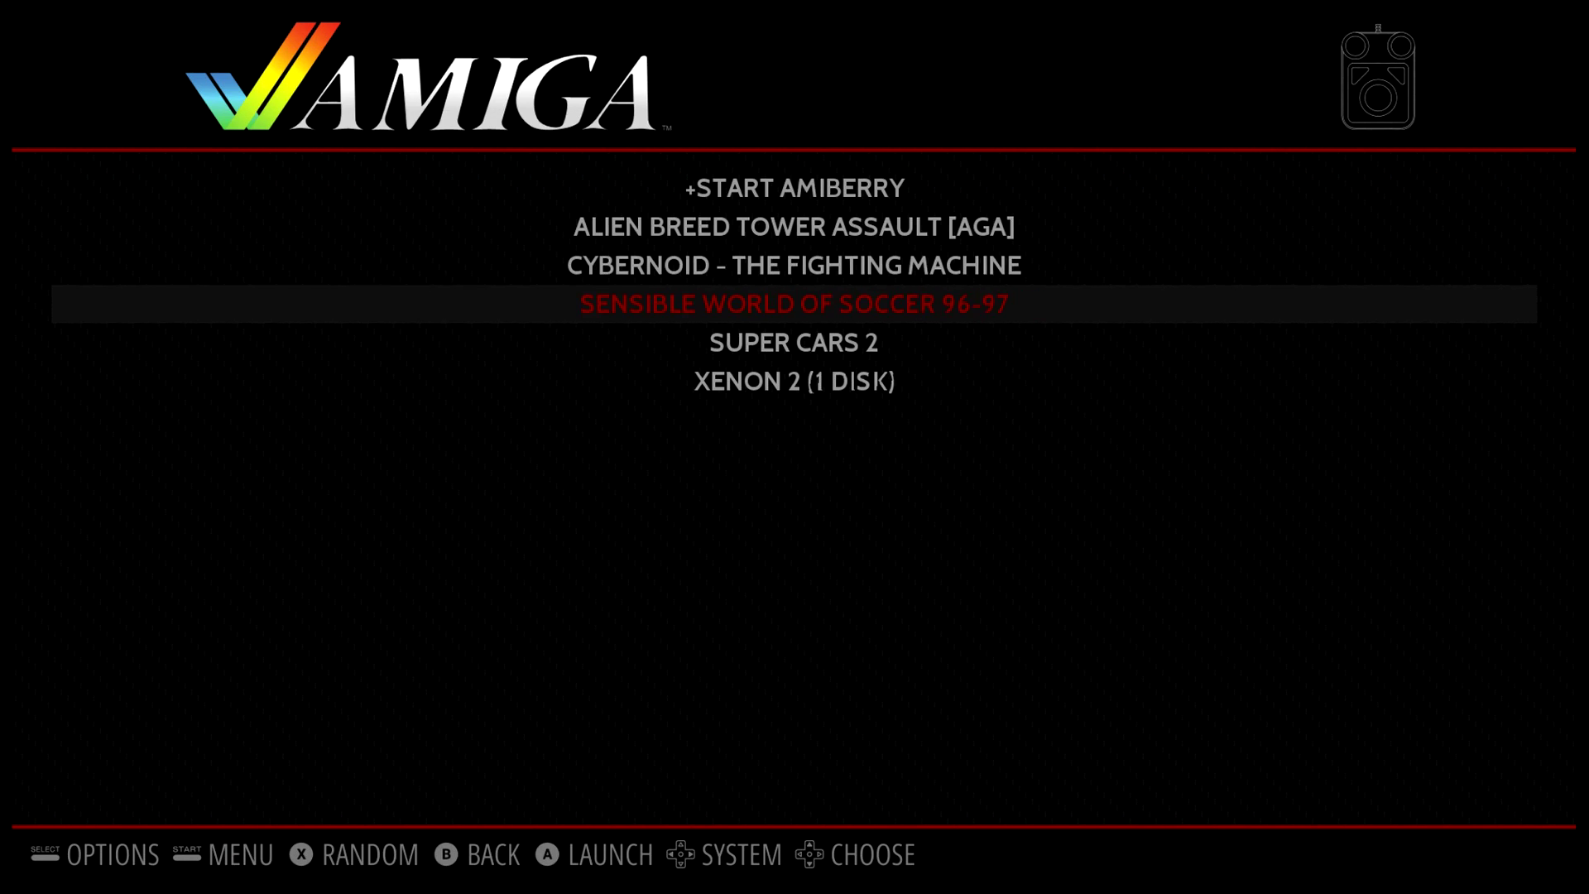
key(Down)
key(Return)
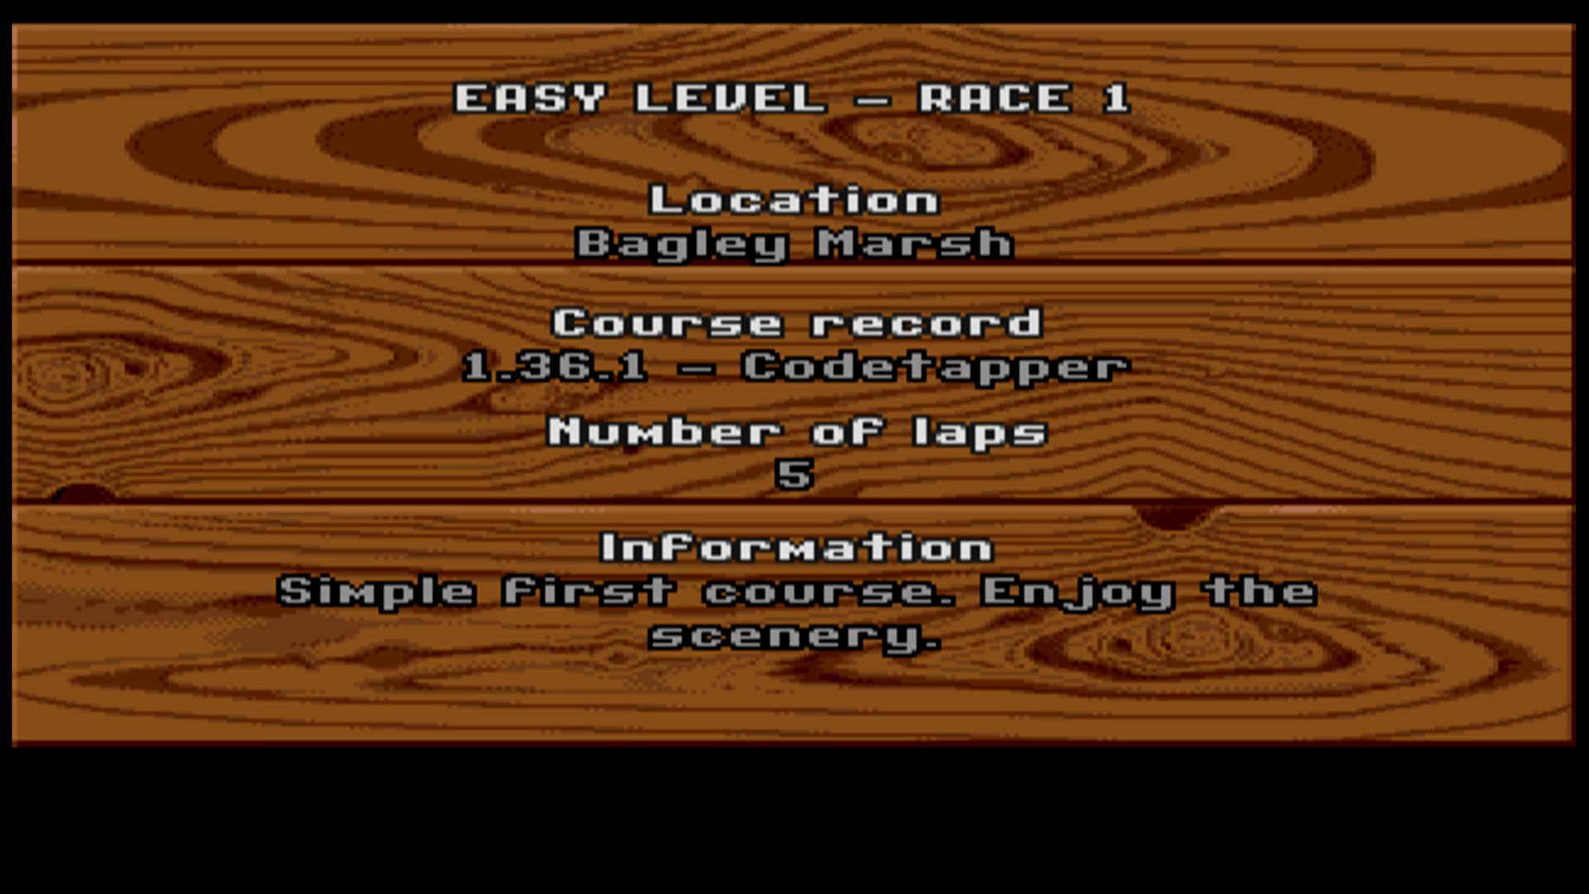
Start Race 1 and drive the red car through the opening corners onto the top straight.
key(space)
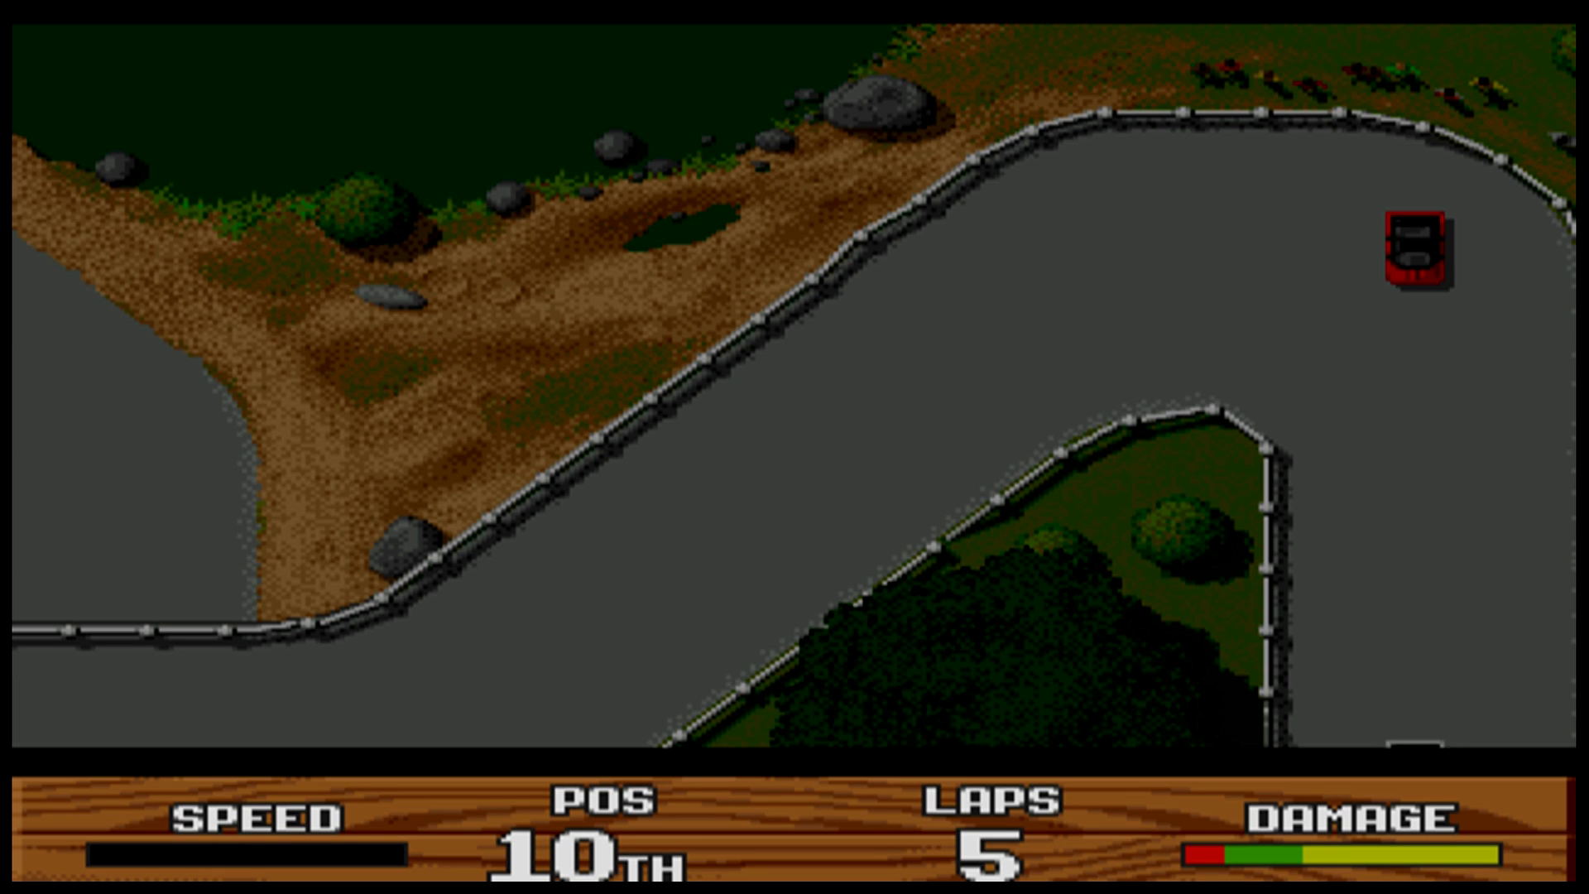
key(Up)
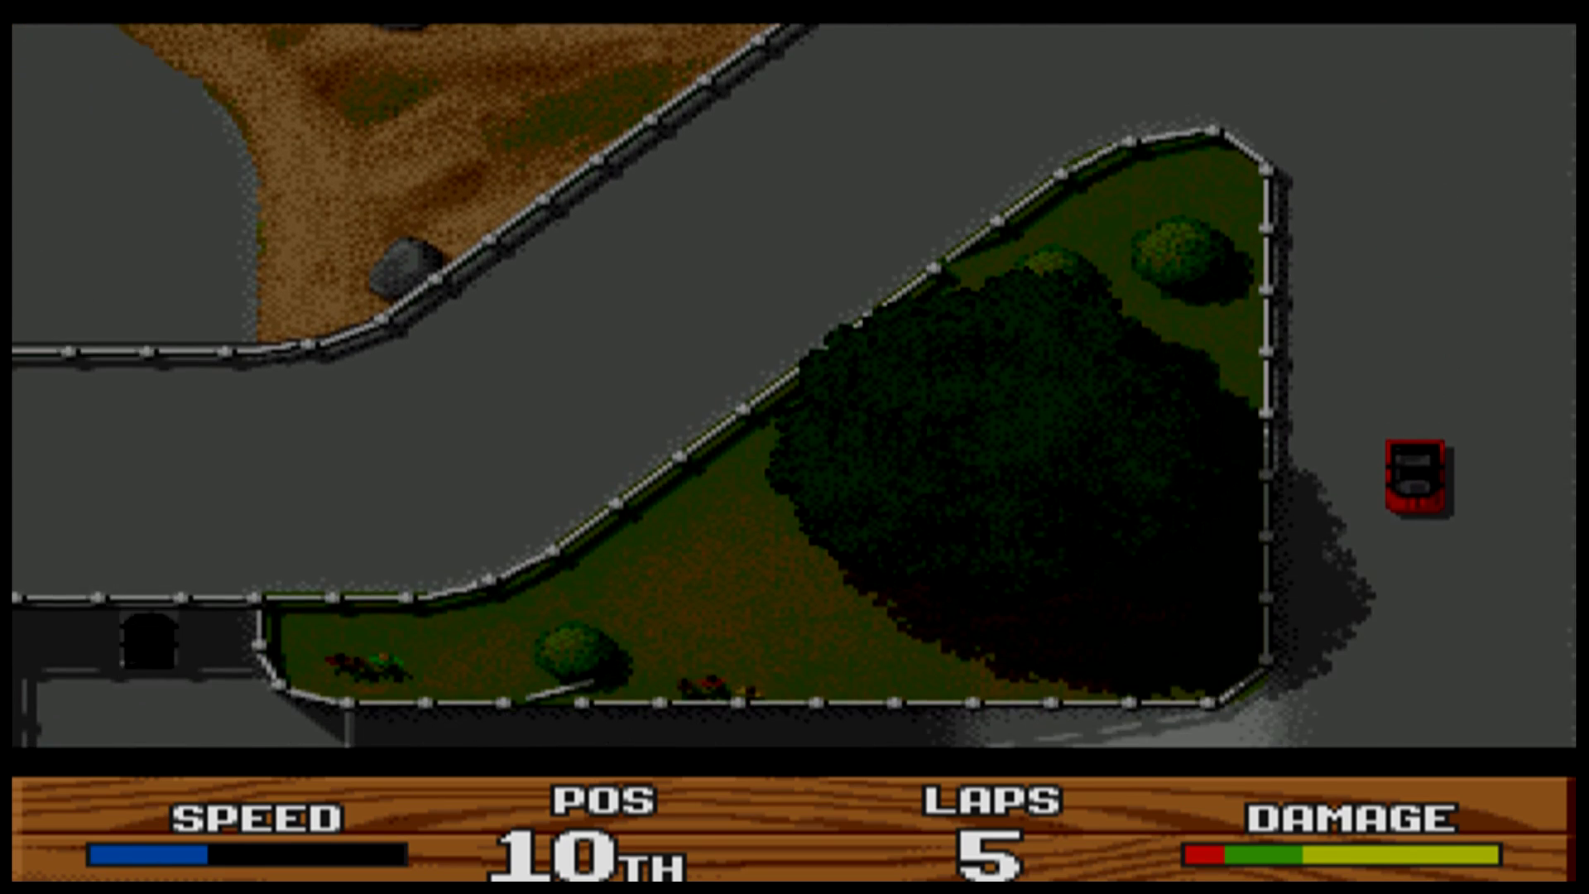
key(Right)
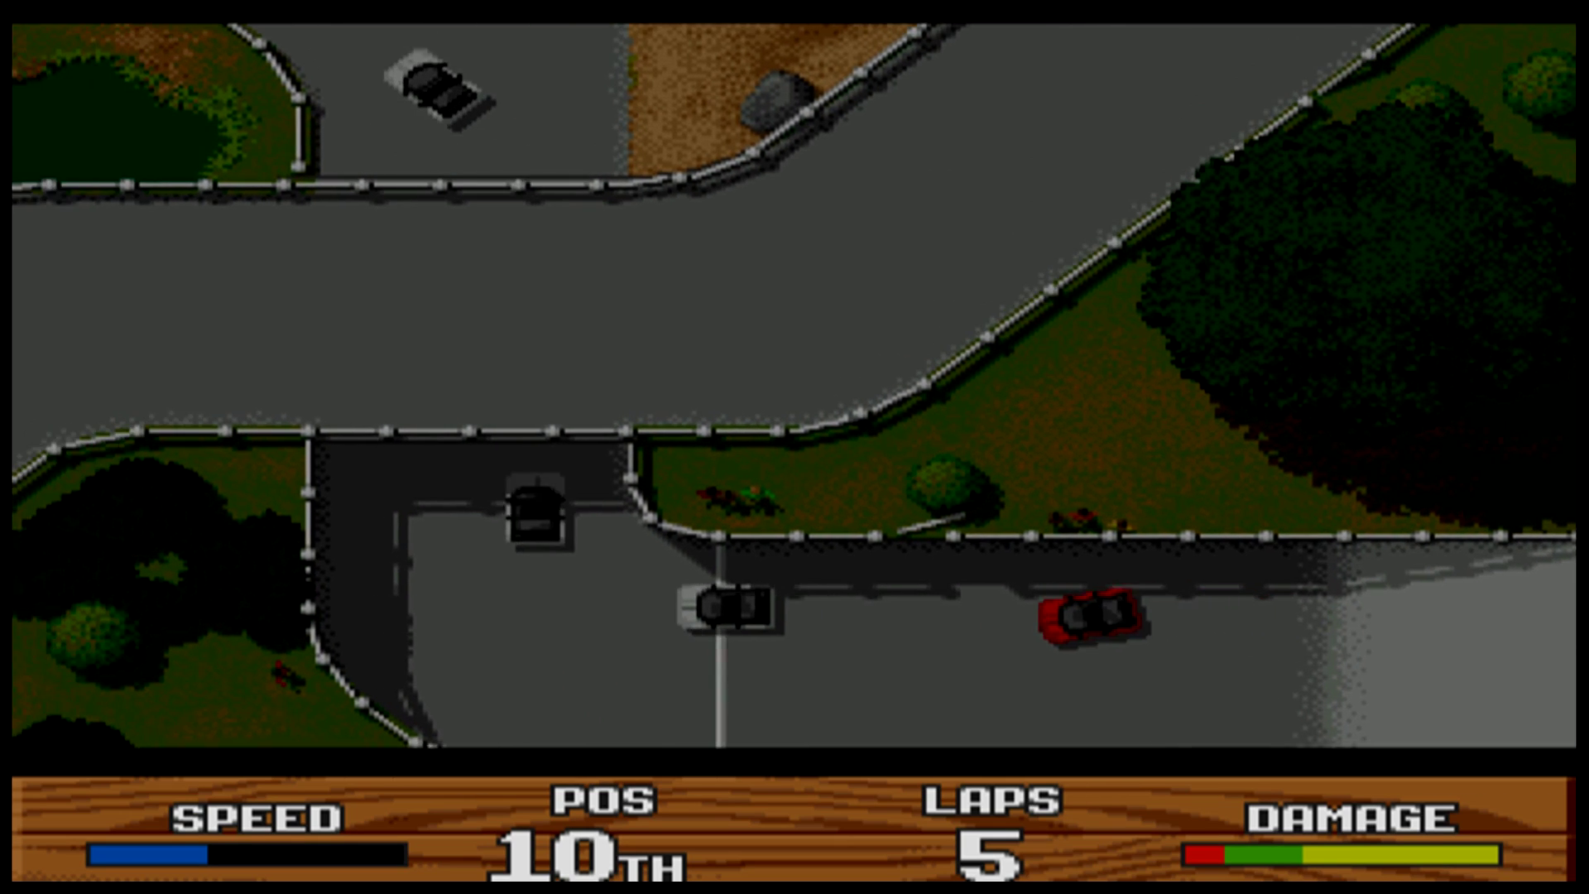
key(Right)
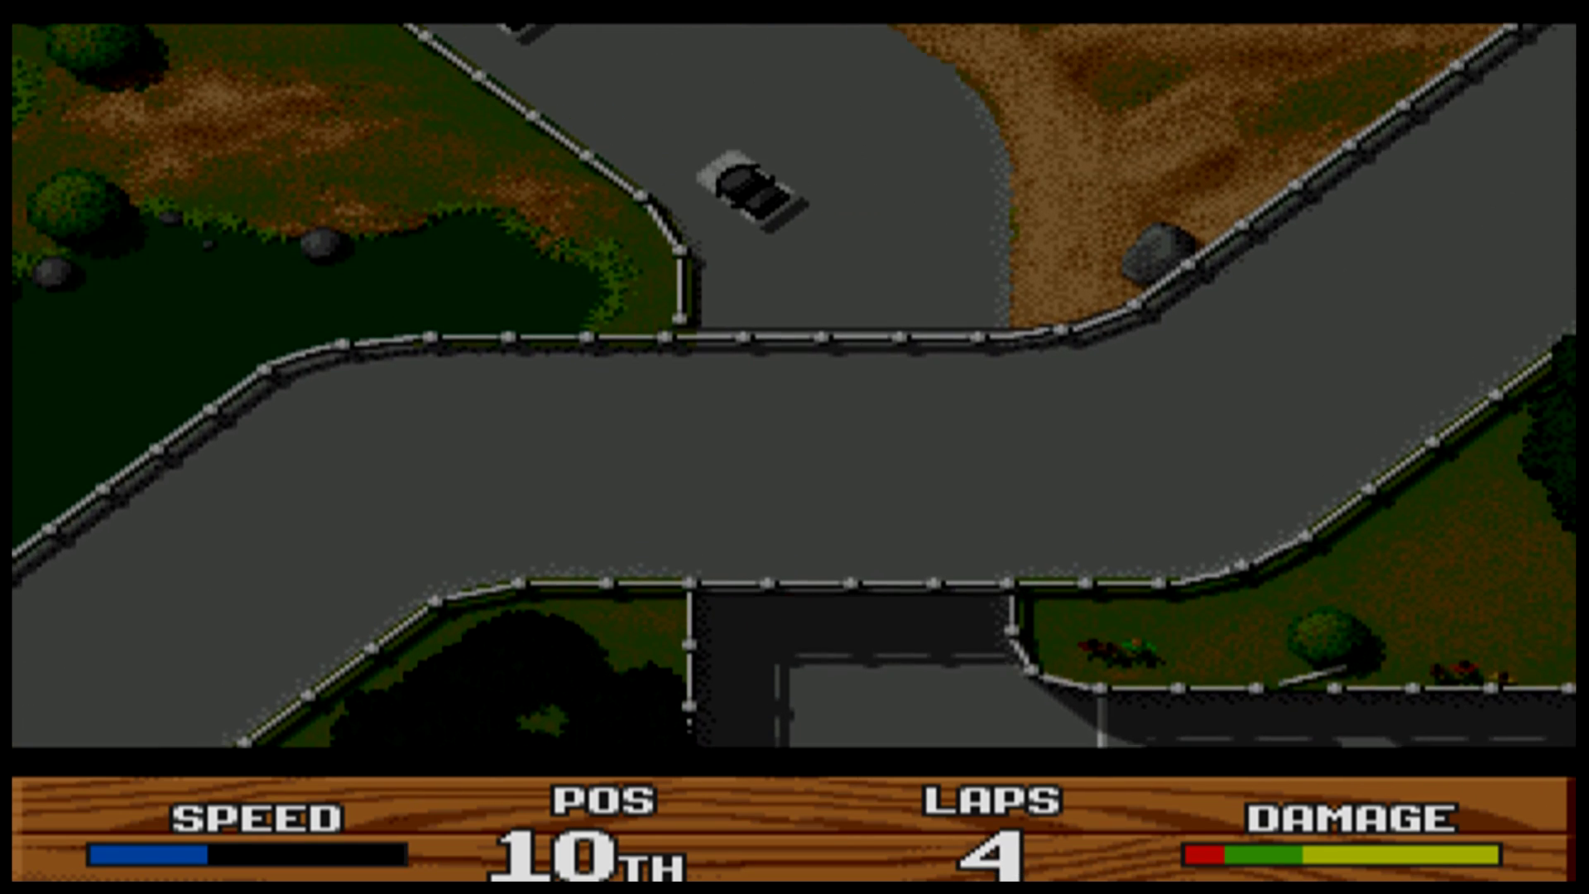
key(Left)
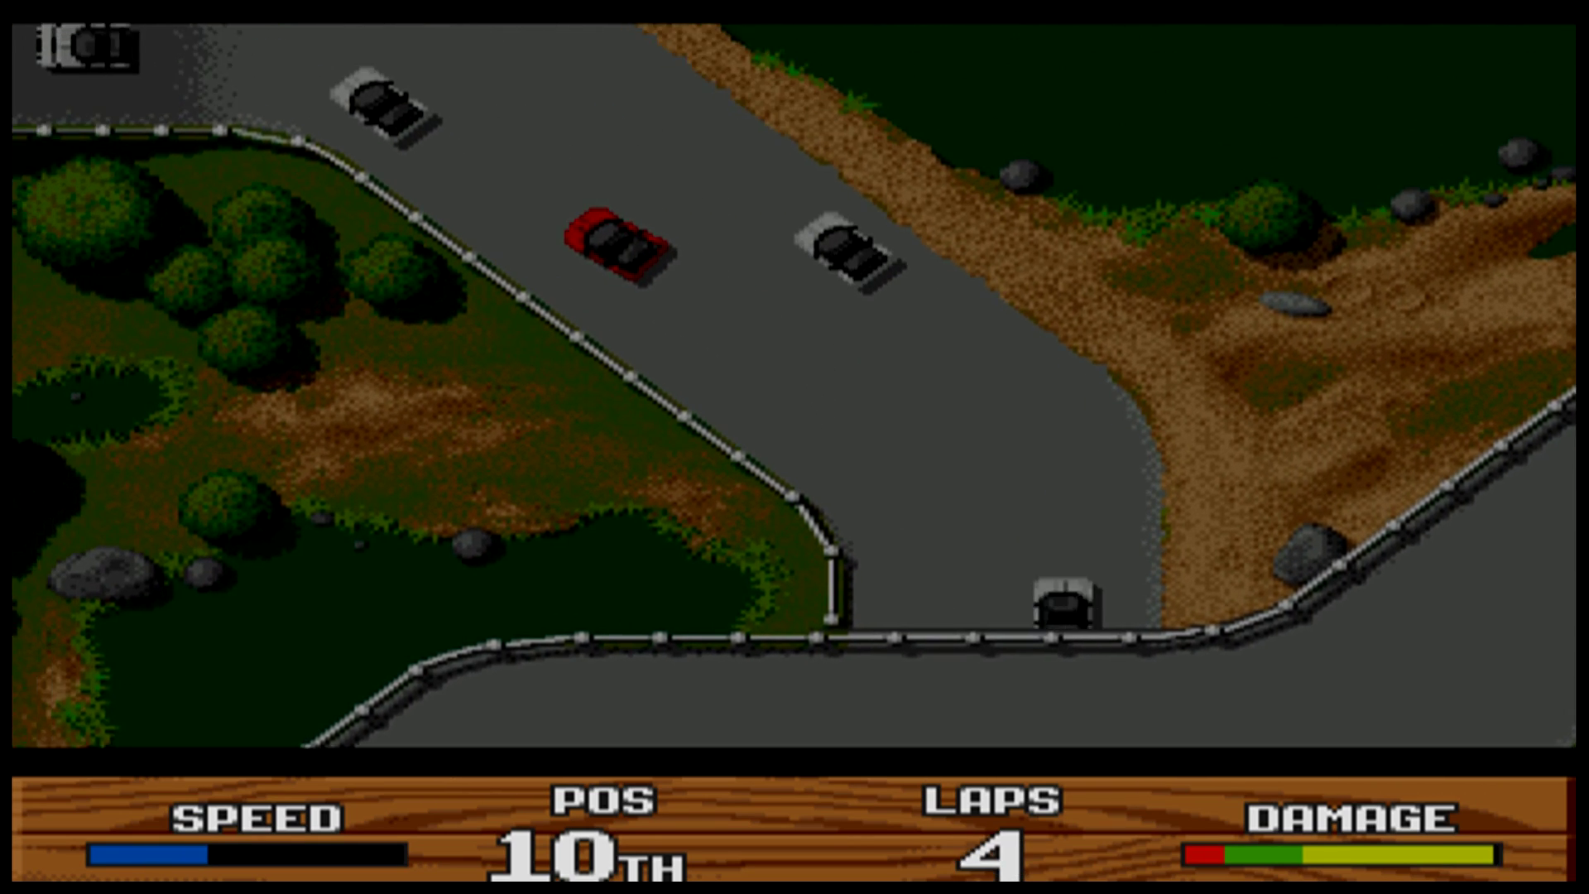
key(Left)
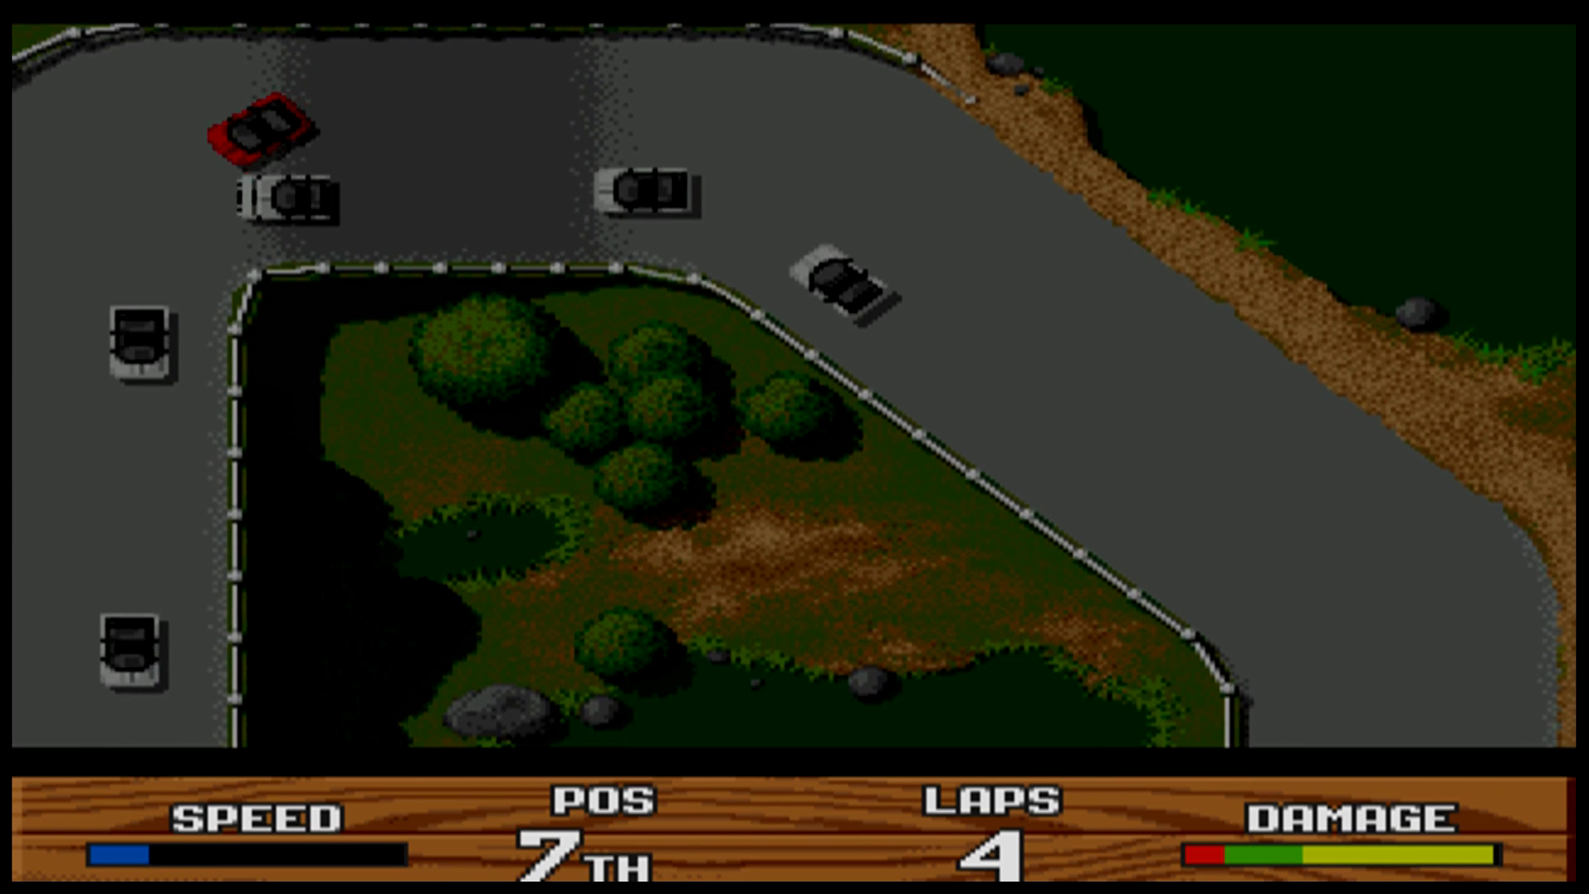
Finish the lap, climbing to 6th place, then bring up Amiberry's settings with F12.
key(Left)
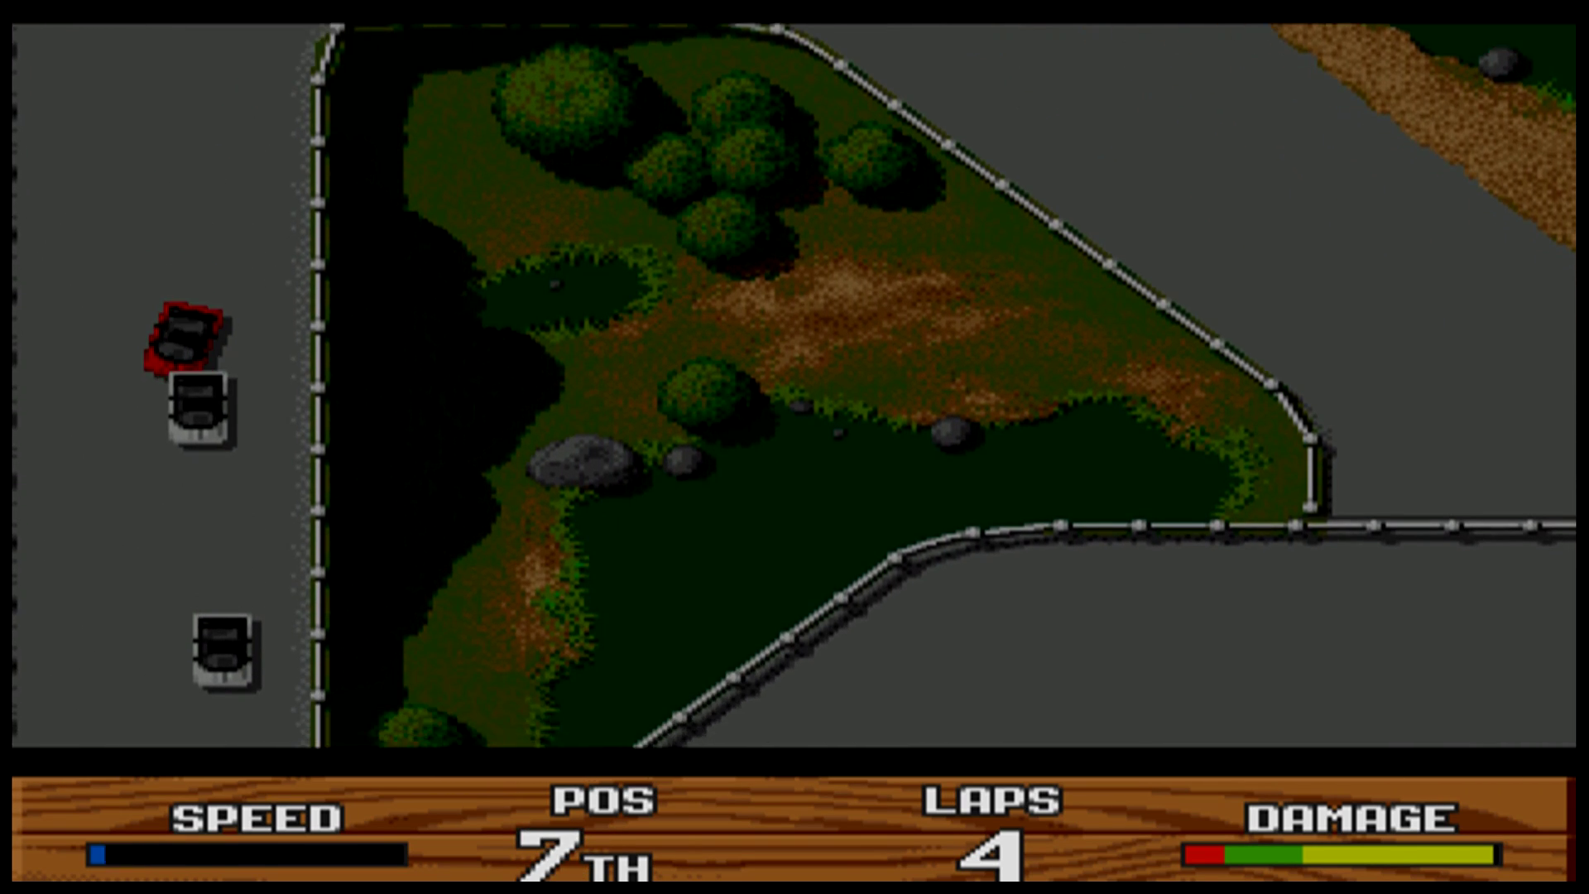
key(Left)
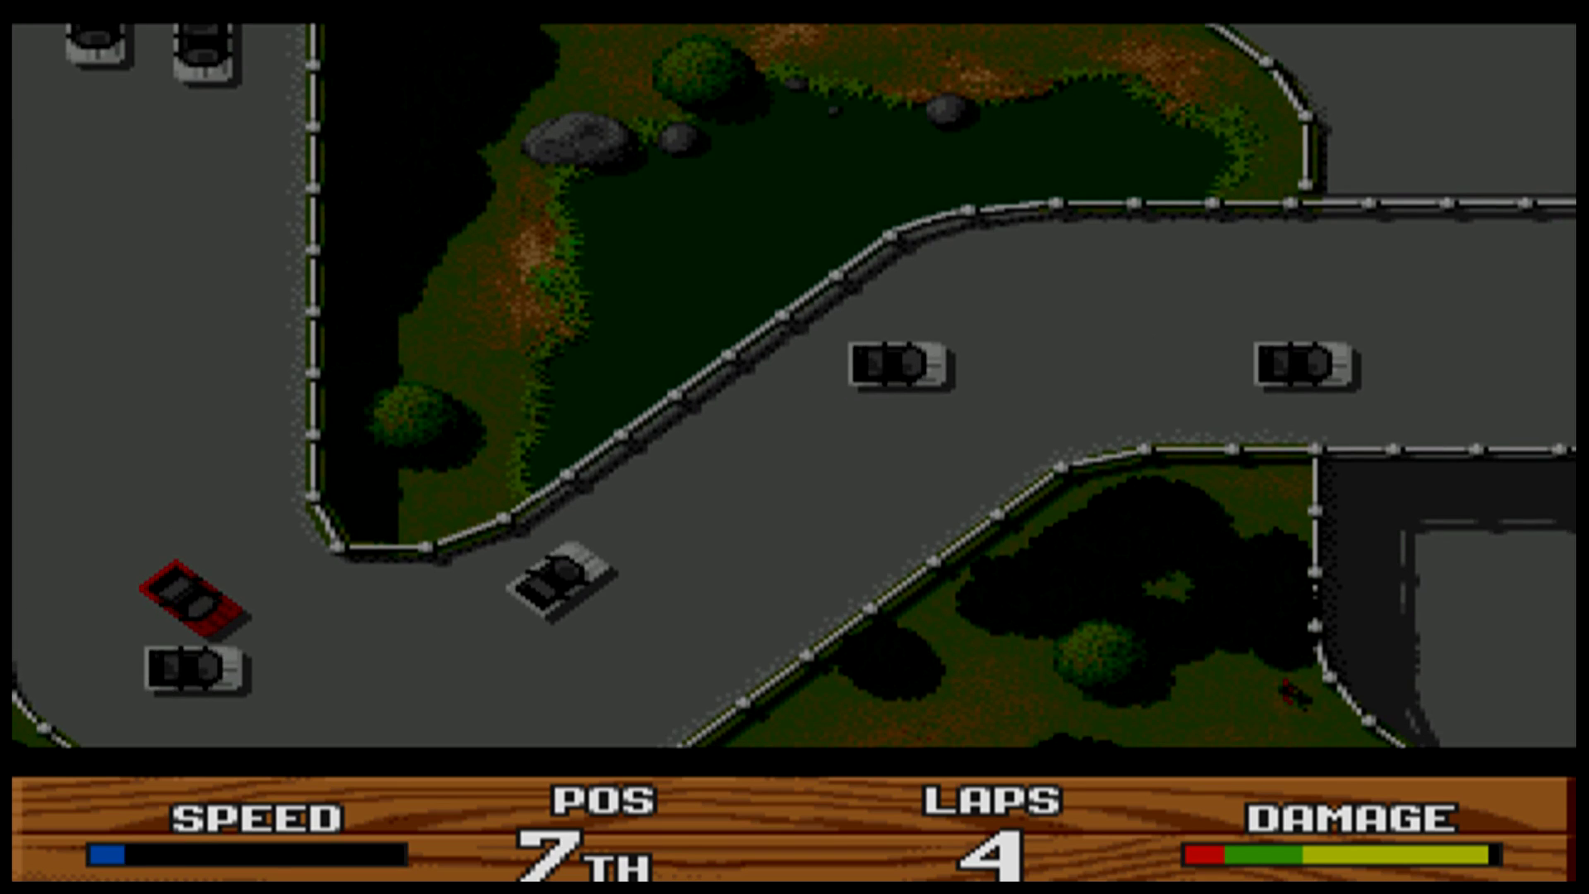
key(Left)
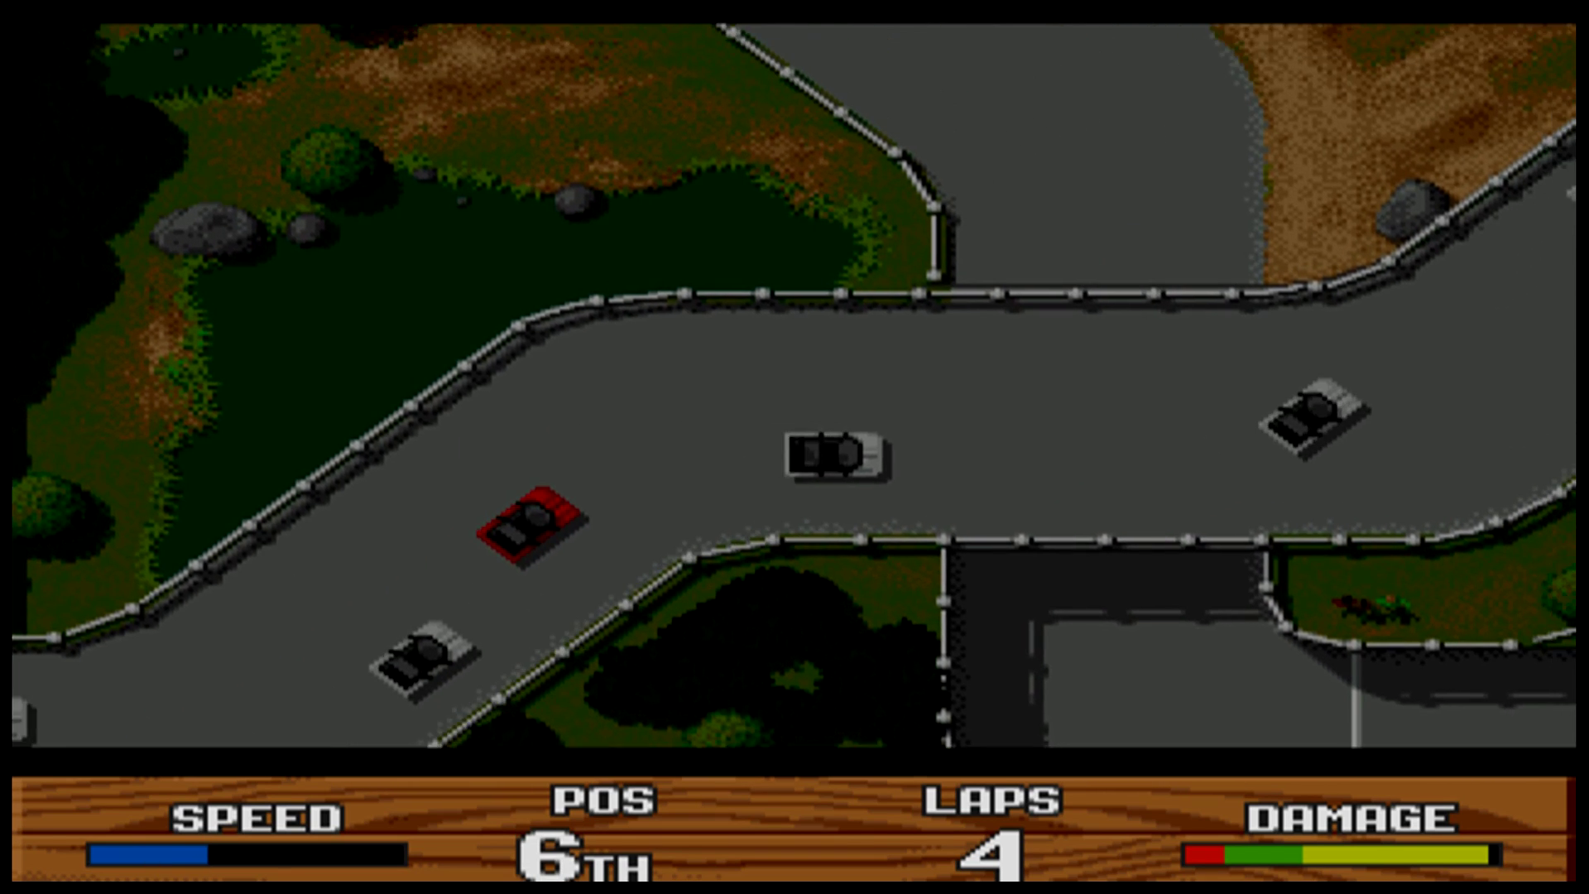
key(Right)
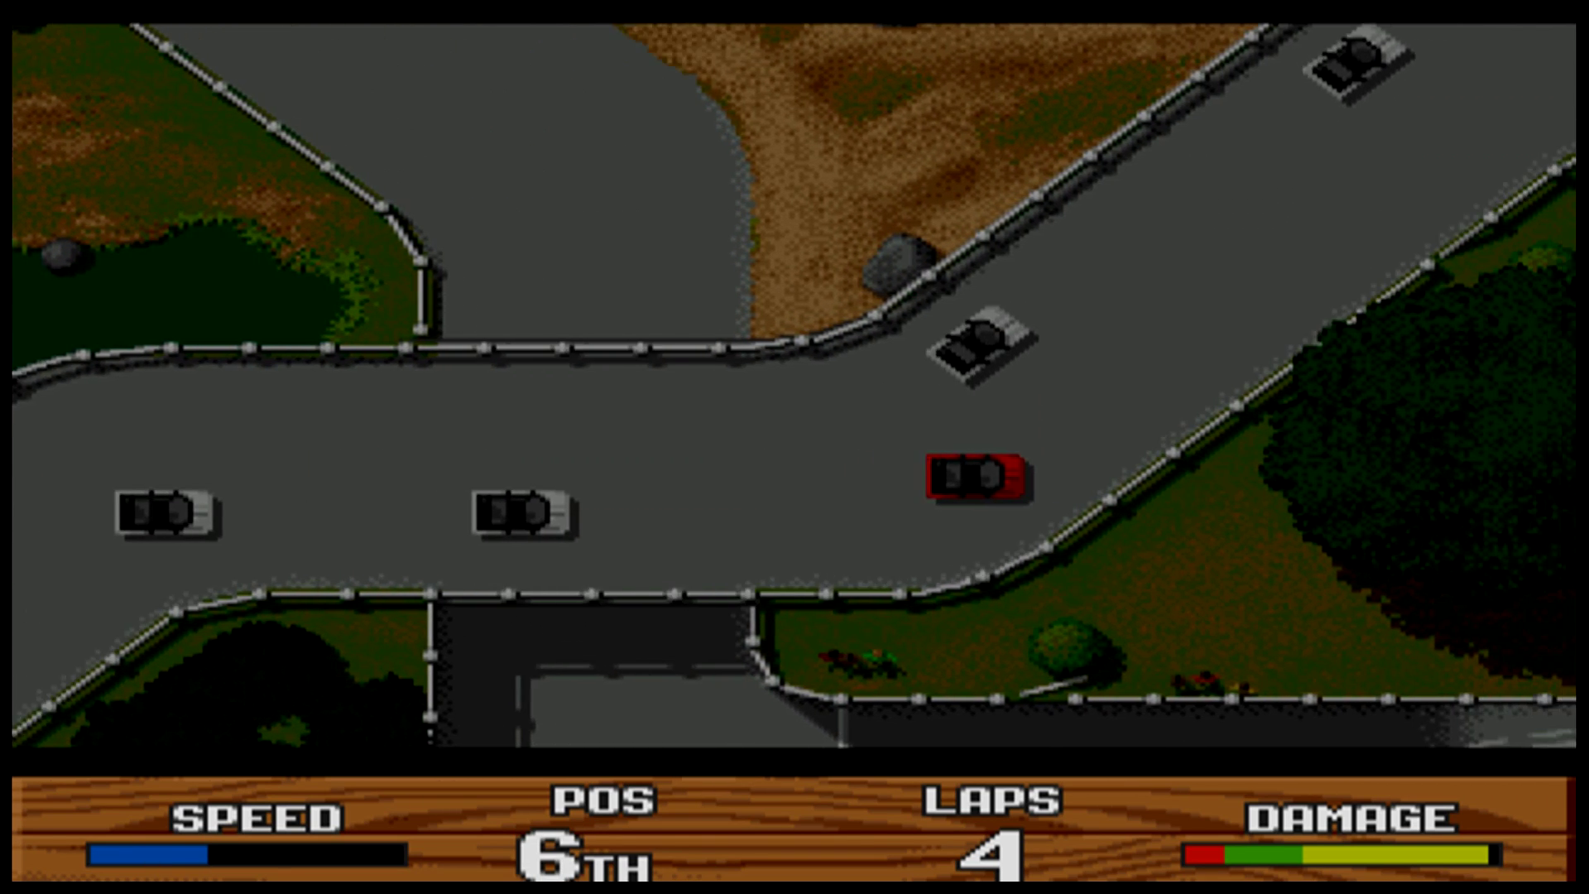
key(Left)
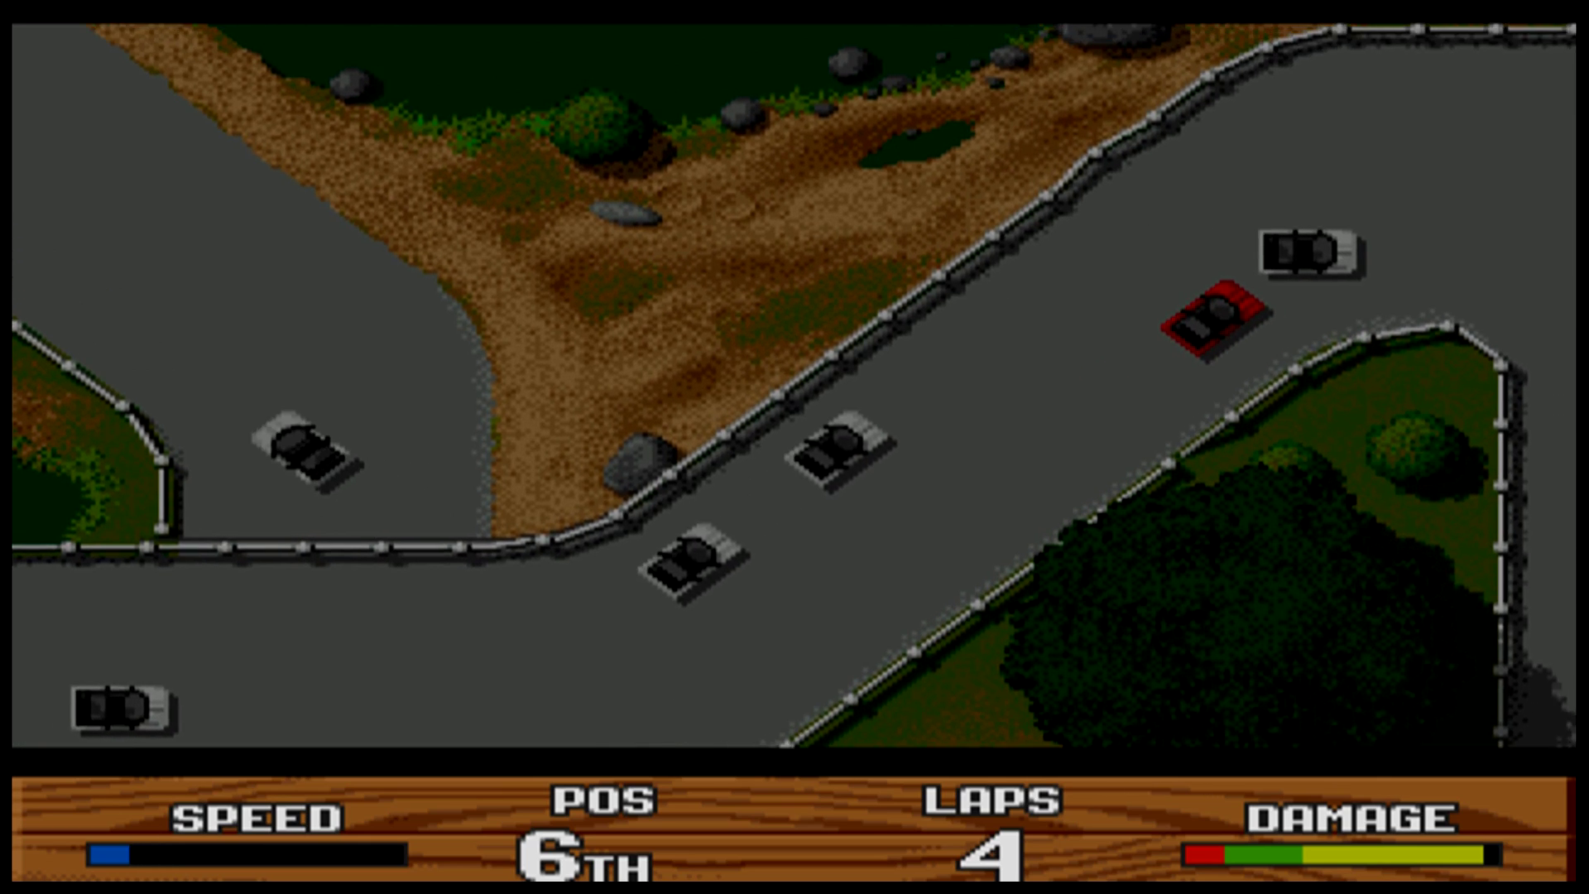
key(F12)
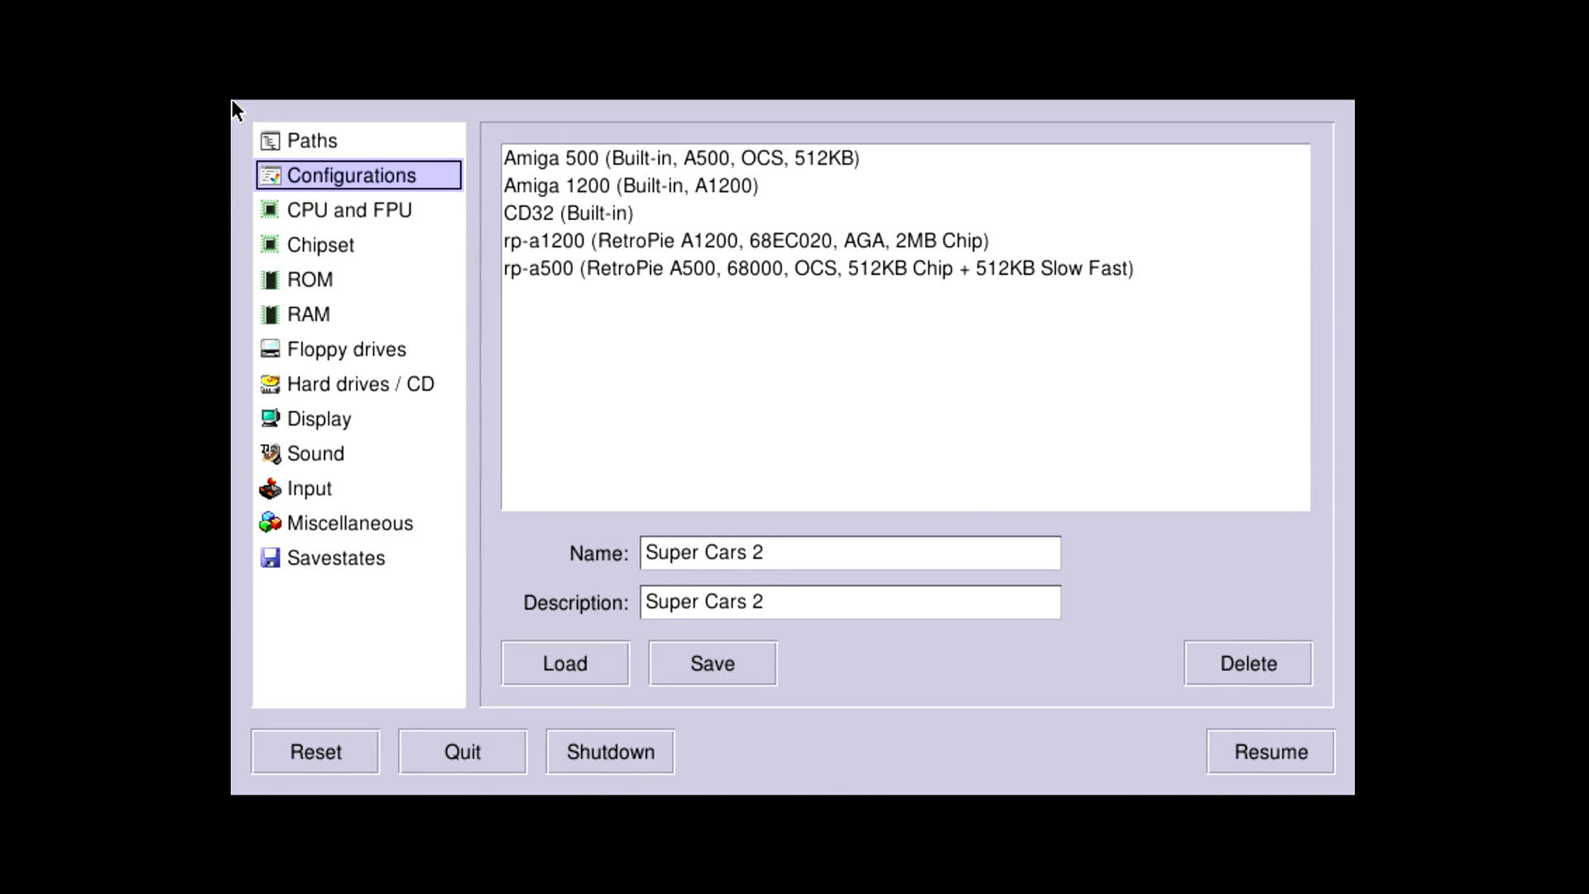
Step through the Amiberry settings pages, such as CPU and FPU, Floppy drives and Sound.
key(Down)
key(Down)
key(Down)
key(Down)
key(Down)
key(Down)
key(Down)
key(Down)
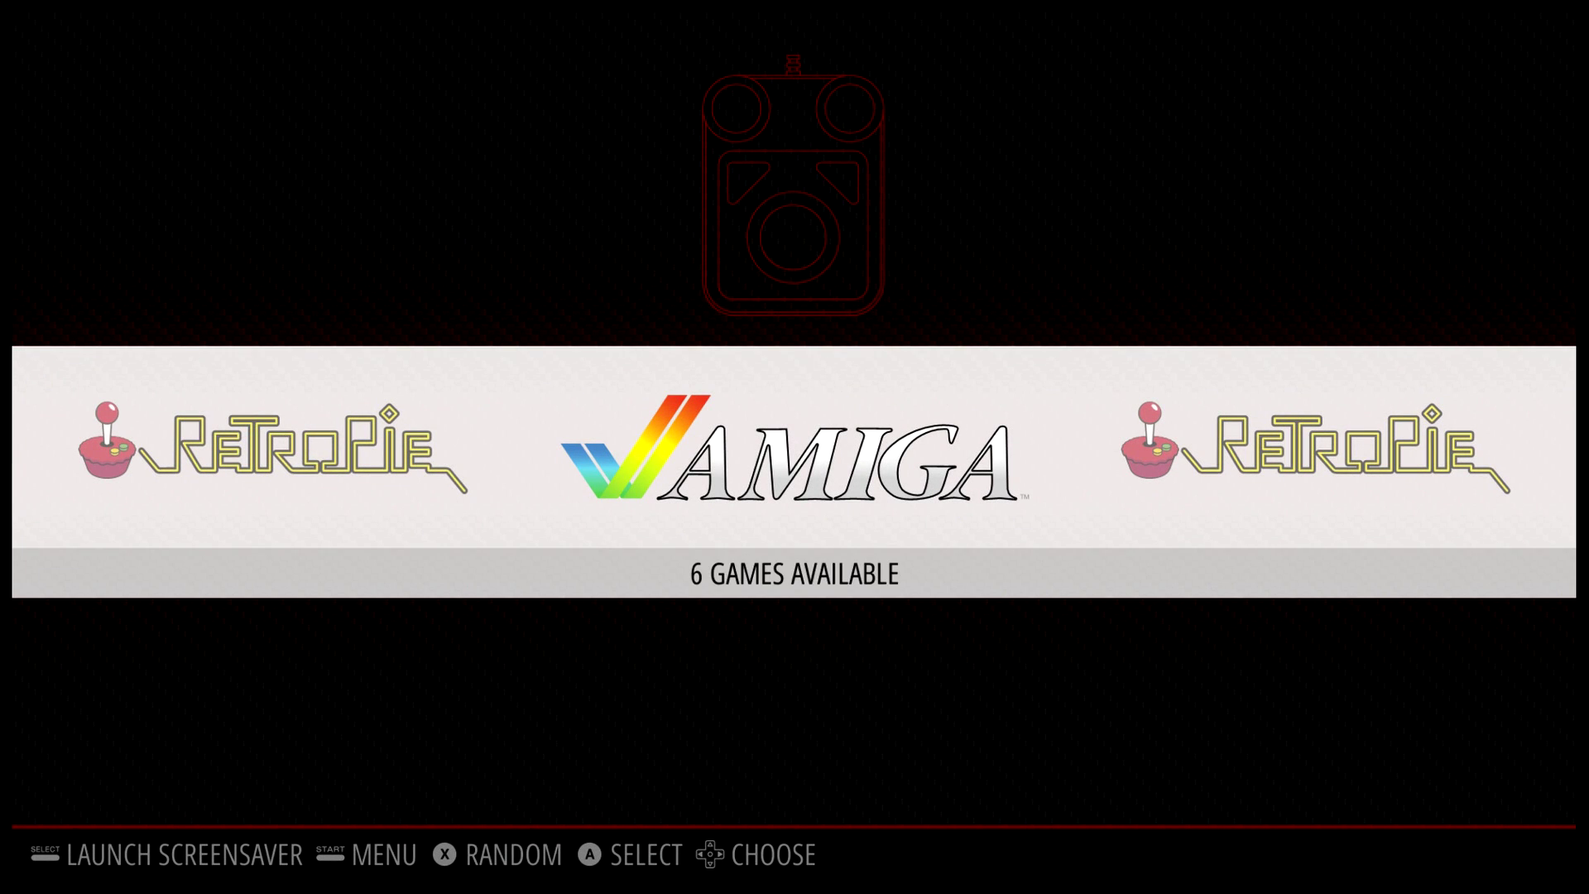
key(Return)
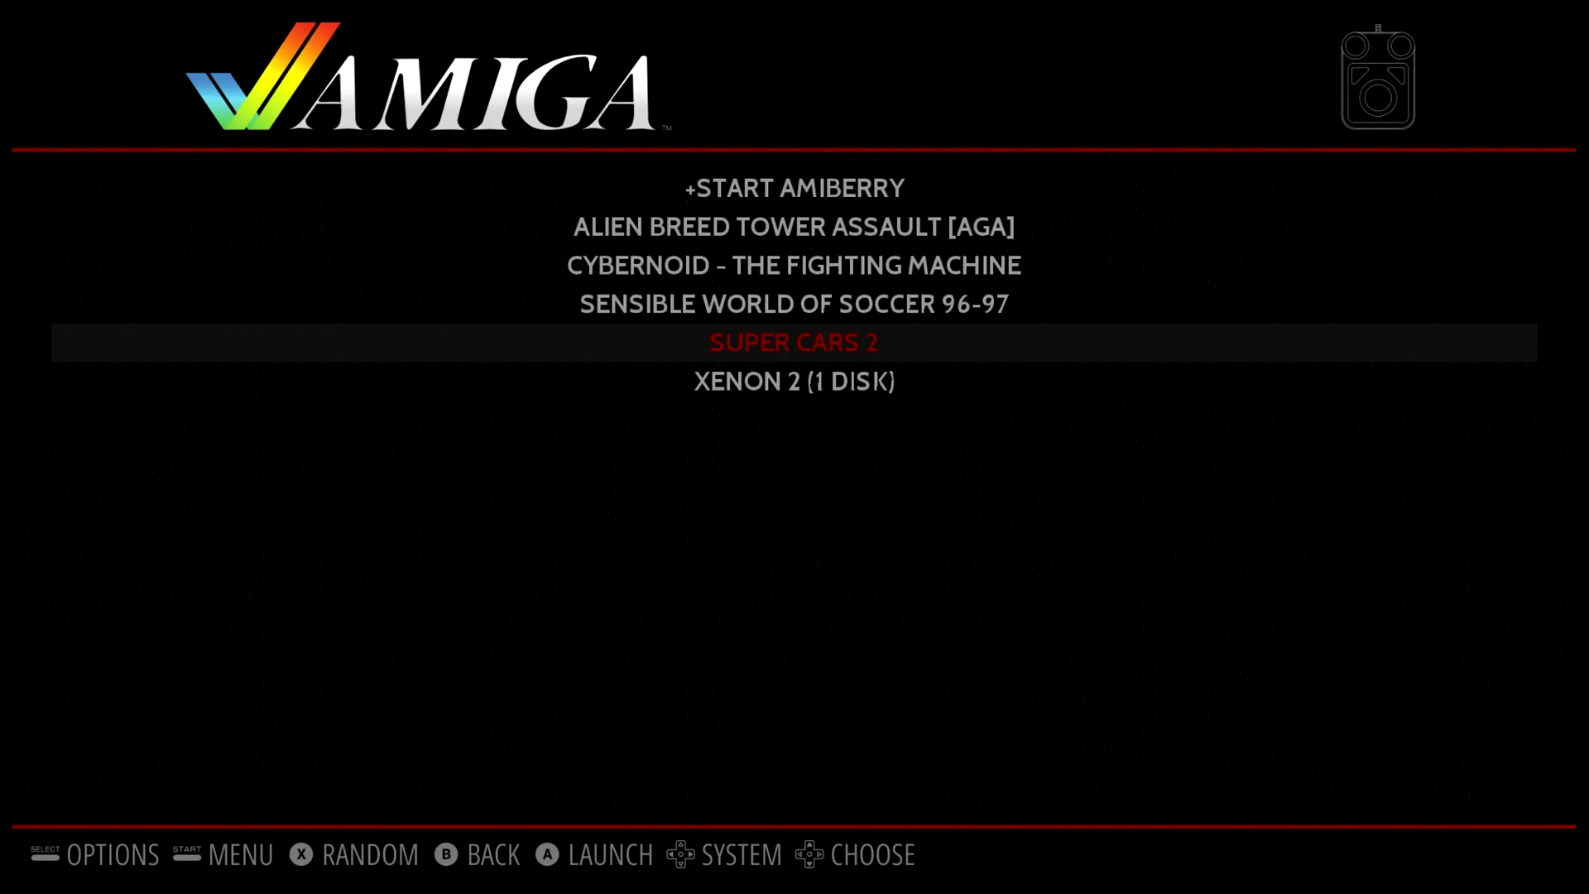